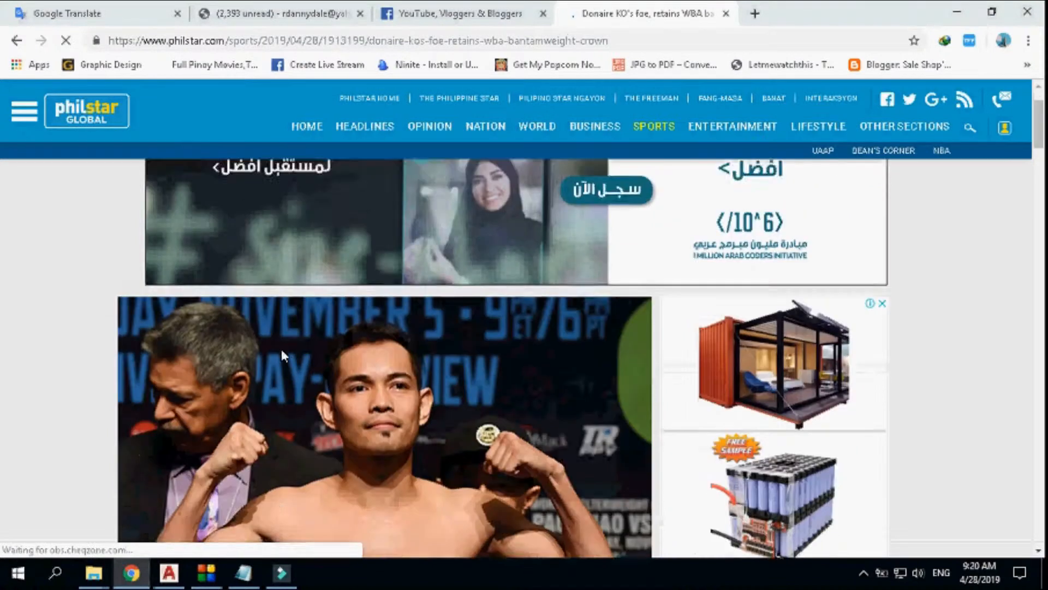
- Switch to Notepad and write the note "U MUST HAVE ALSO INTRO.. ITS FREE IN PANZOID WEBSITE"
scroll(283, 355, down, 3)
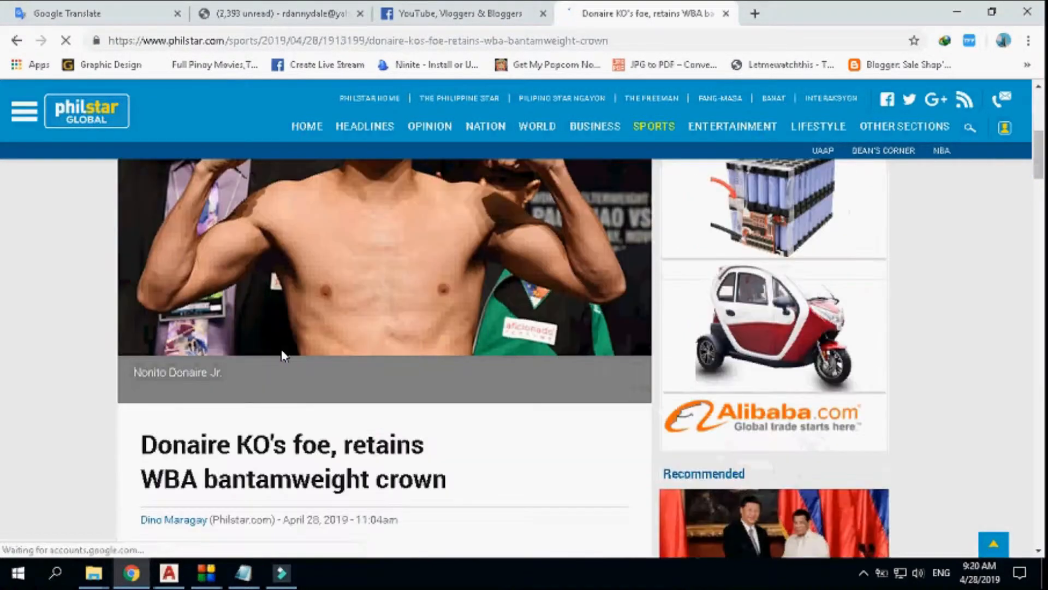
scroll(288, 339, up, 5)
click(244, 570)
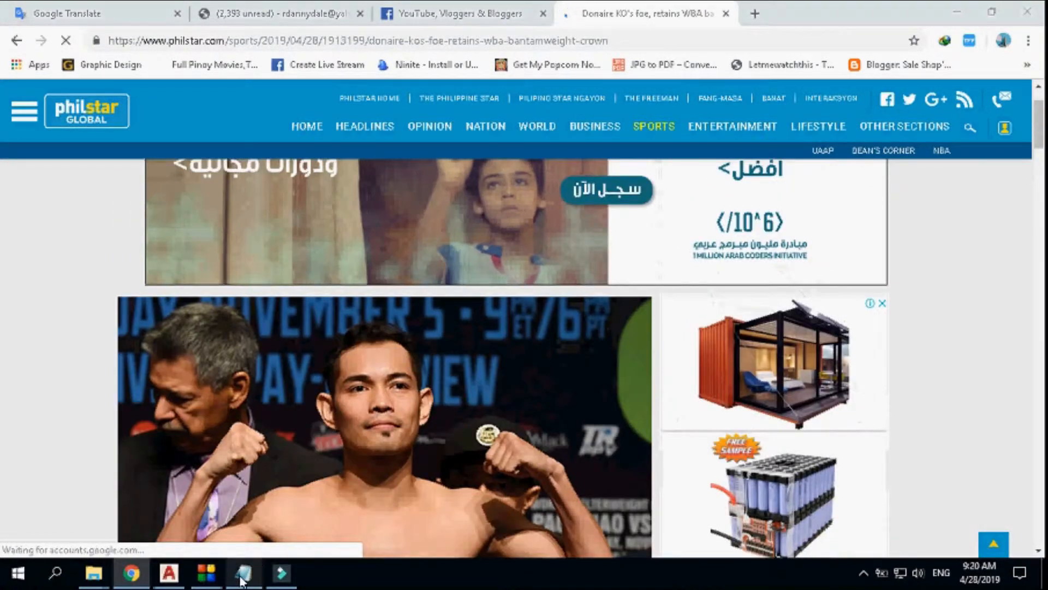
text(U M)
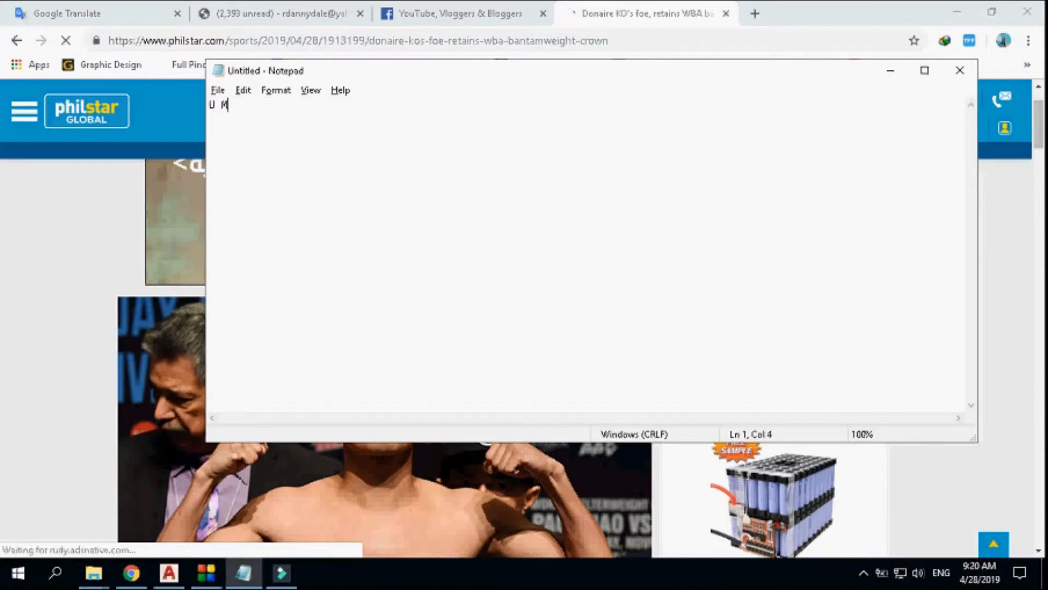
text(UST HA)
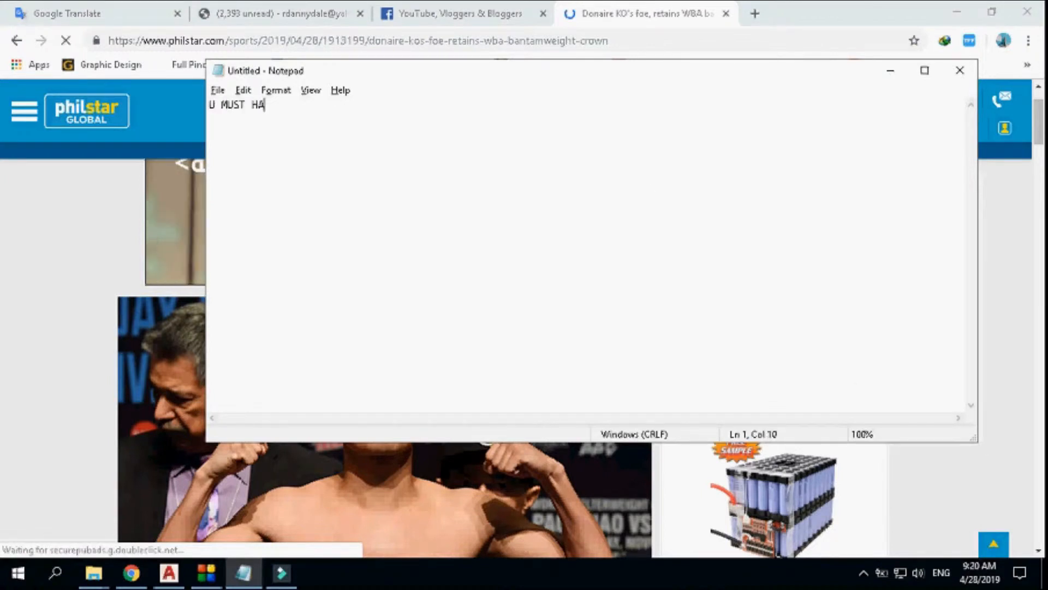
text(VE)
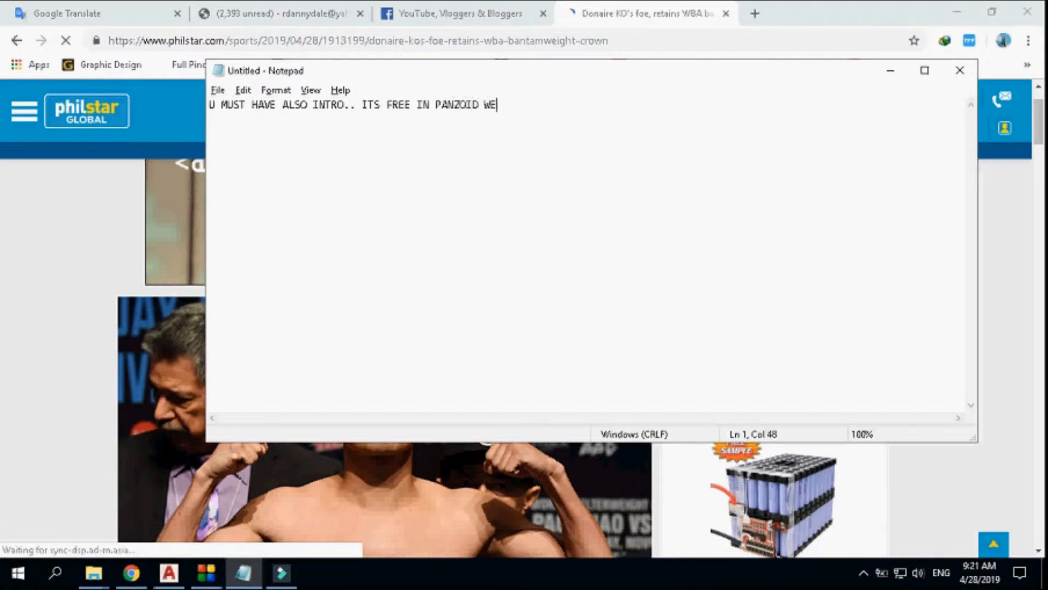
text(E)
- Replace the whole note with "I WIL GIVE YOU THE LINK BELOW", and select that text for clearing
key(ctrl+a)
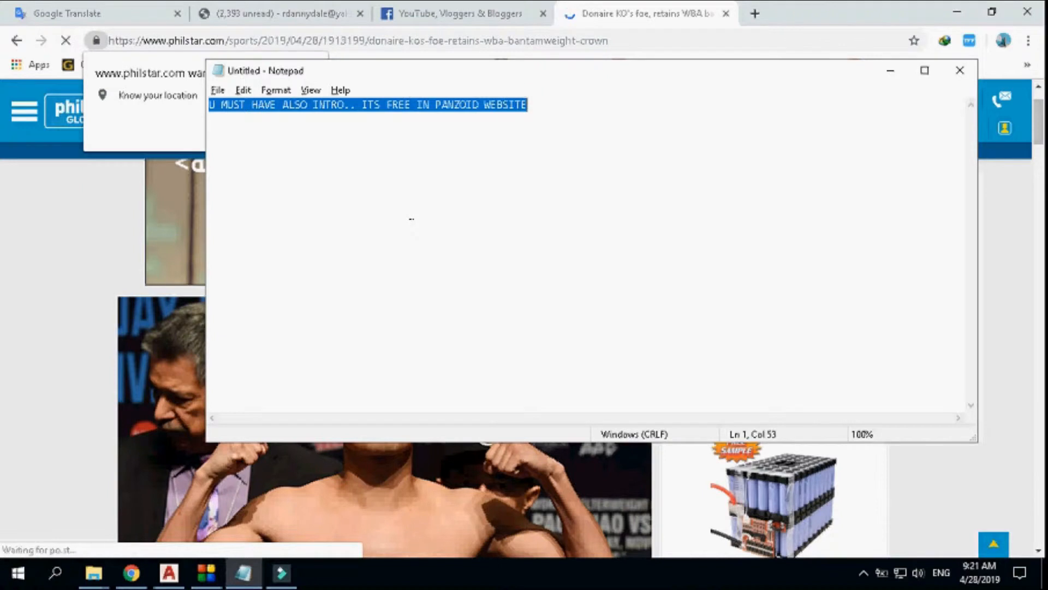
text(I WIL GIVE YOU THE LINK BELOW)
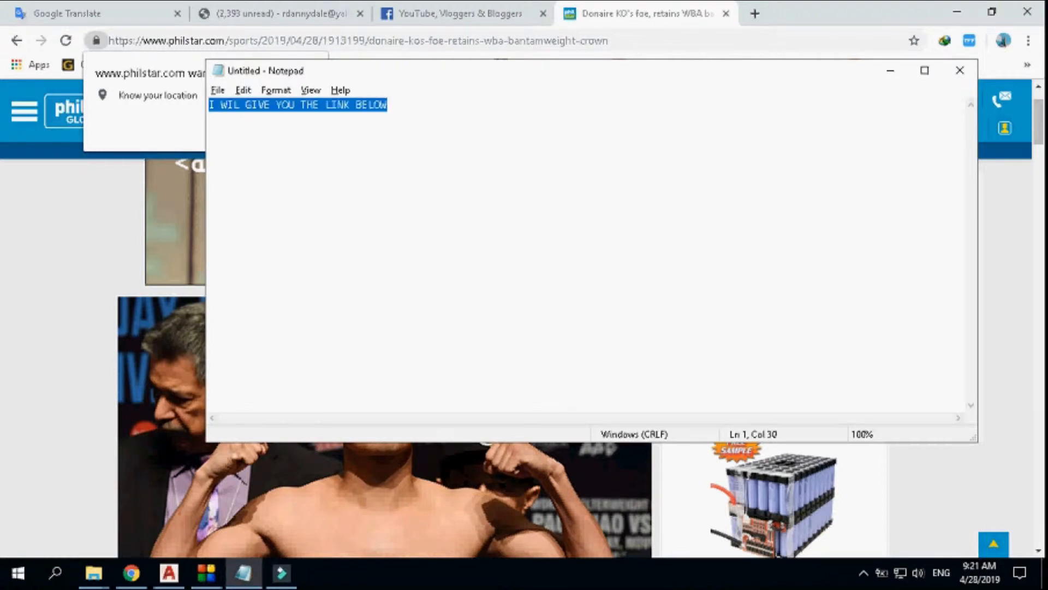
key(ctrl+a)
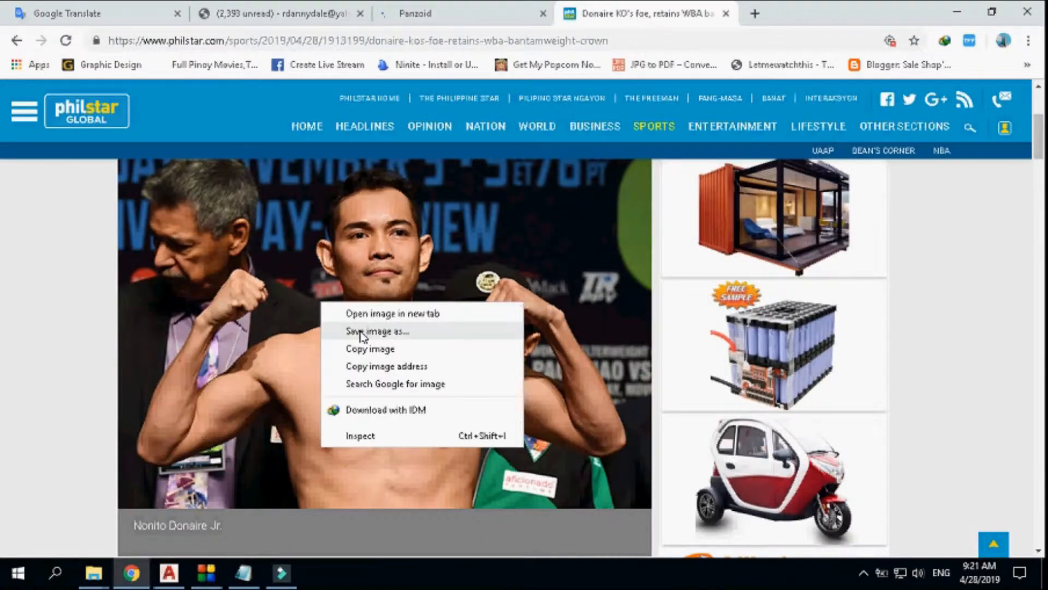
- Save the article's lead photo to Camera Roll as the JPEG donaire, writing and clearing the Notepad note "SAVE THE IMAGE FOR ENW" before confirming
click(358, 329)
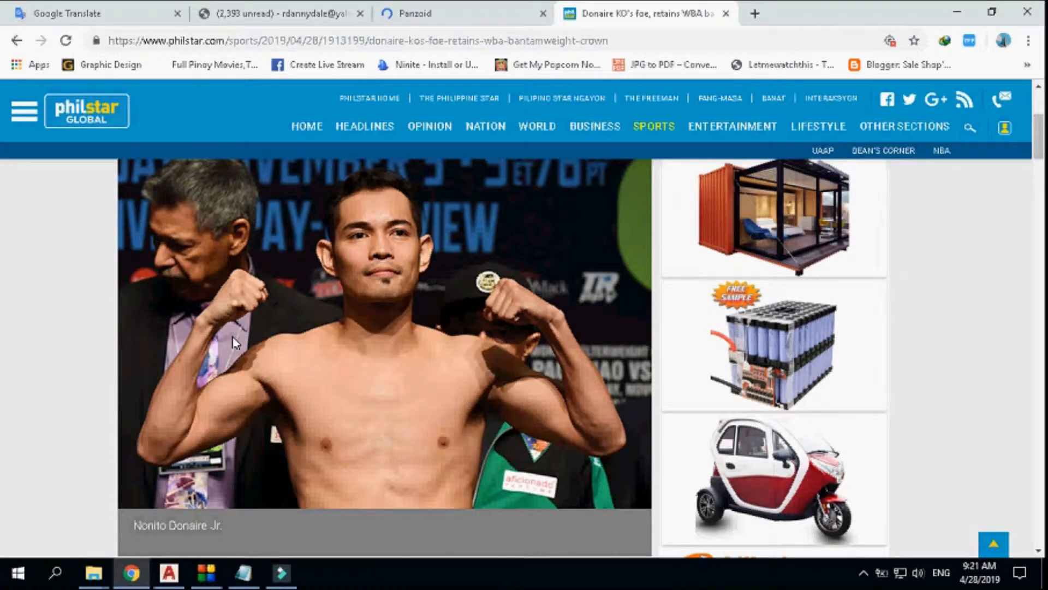
click(243, 572)
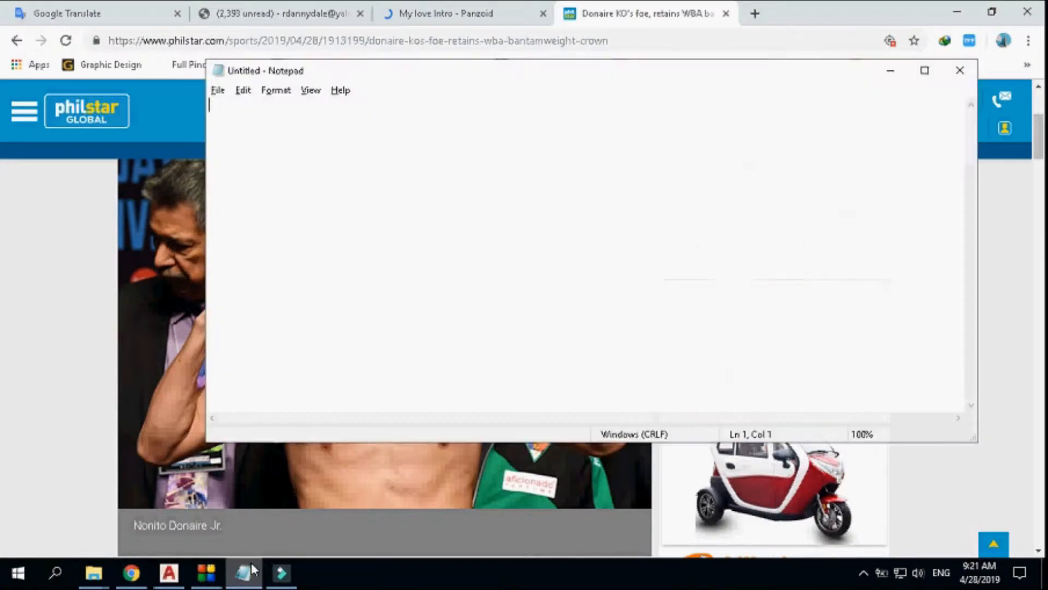
text(SAVE)
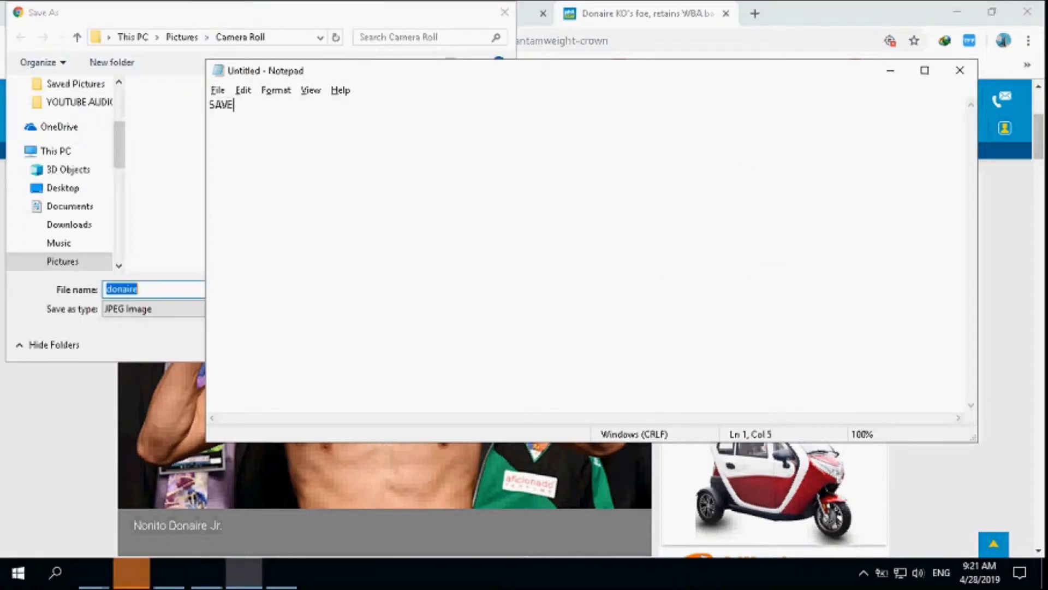
text( THE IMAGE)
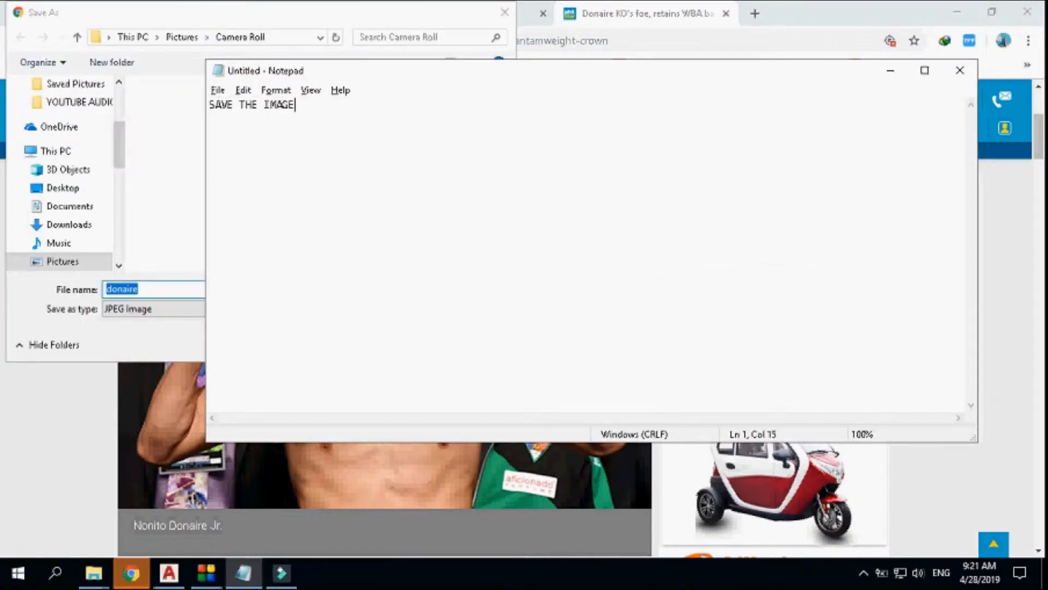
text( FOR ENW)
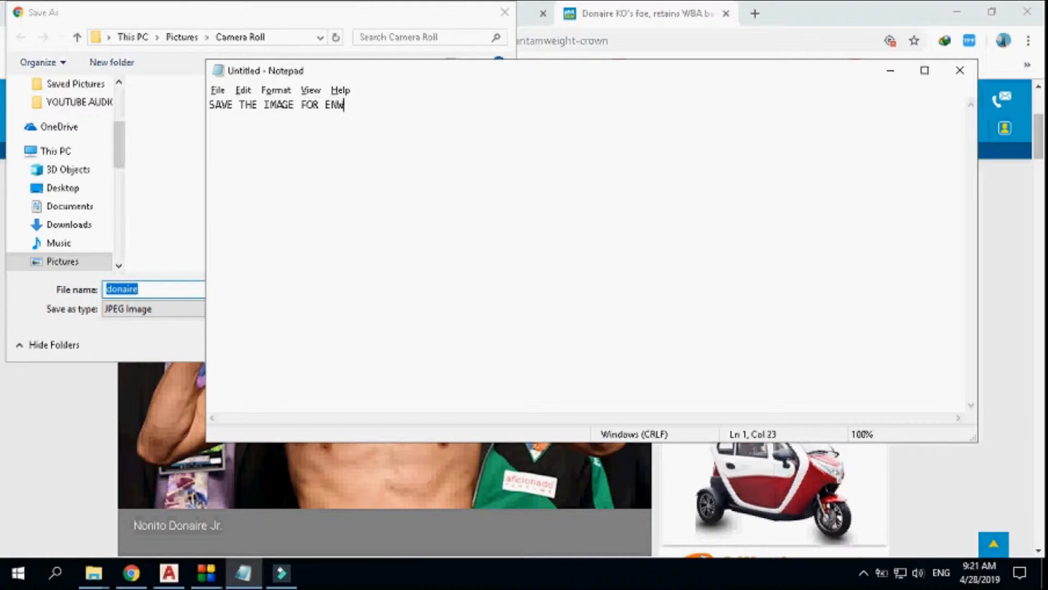
key(ctrl+a)
key(BackSpace)
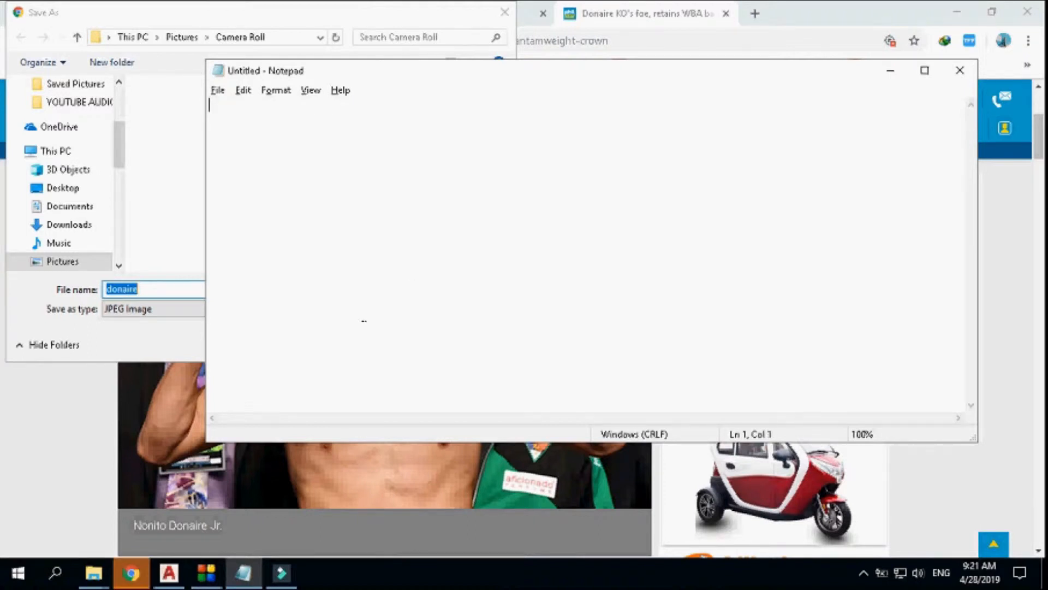
click(170, 243)
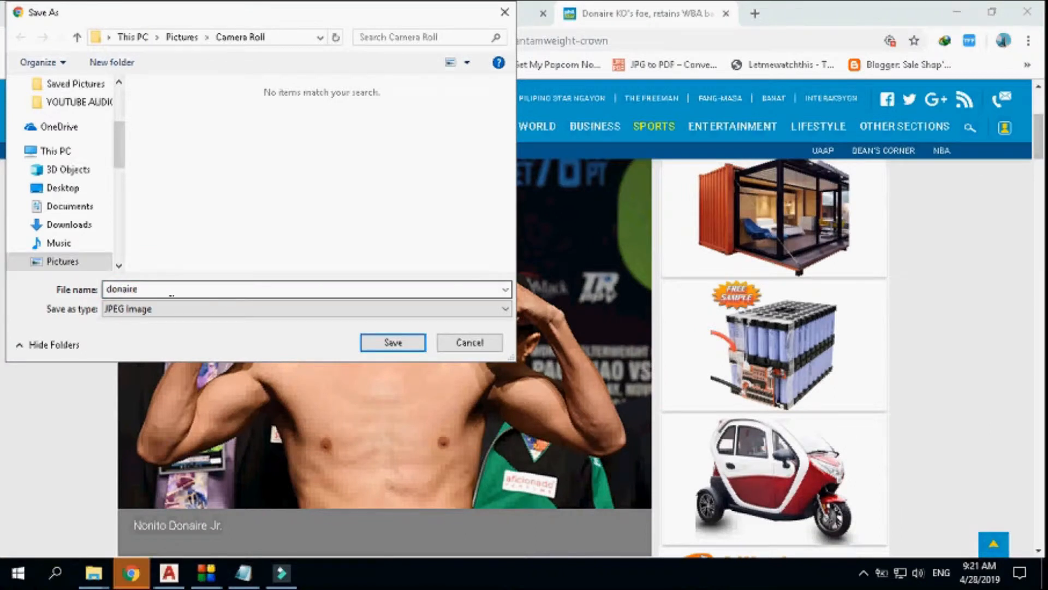
click(394, 342)
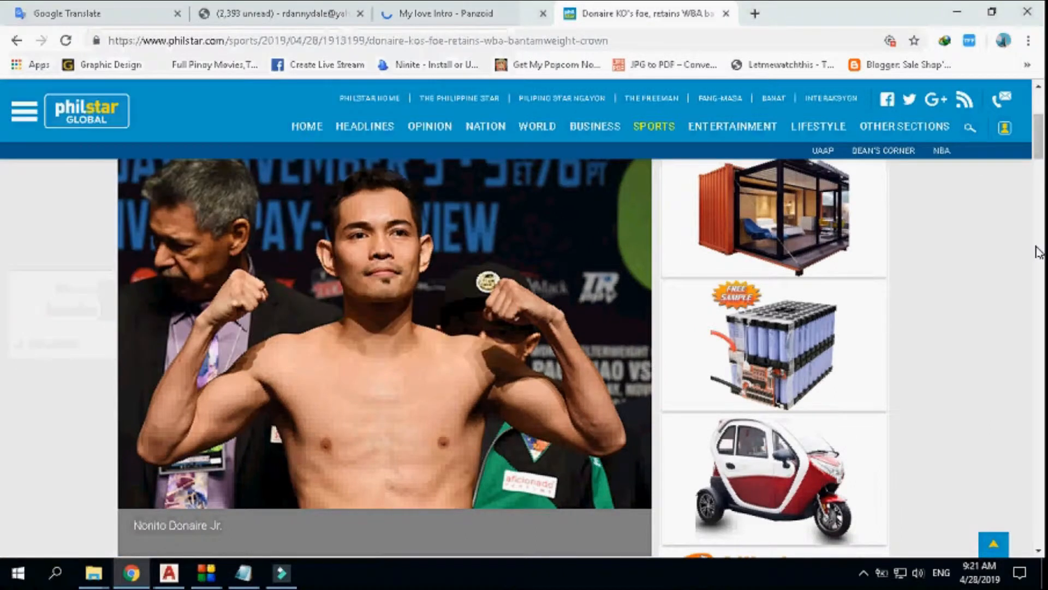
- Save the boxing-match image embedded in the article to Camera Roll as a JPEG, keeping the suggested file name
scroll(463, 394, down, 10)
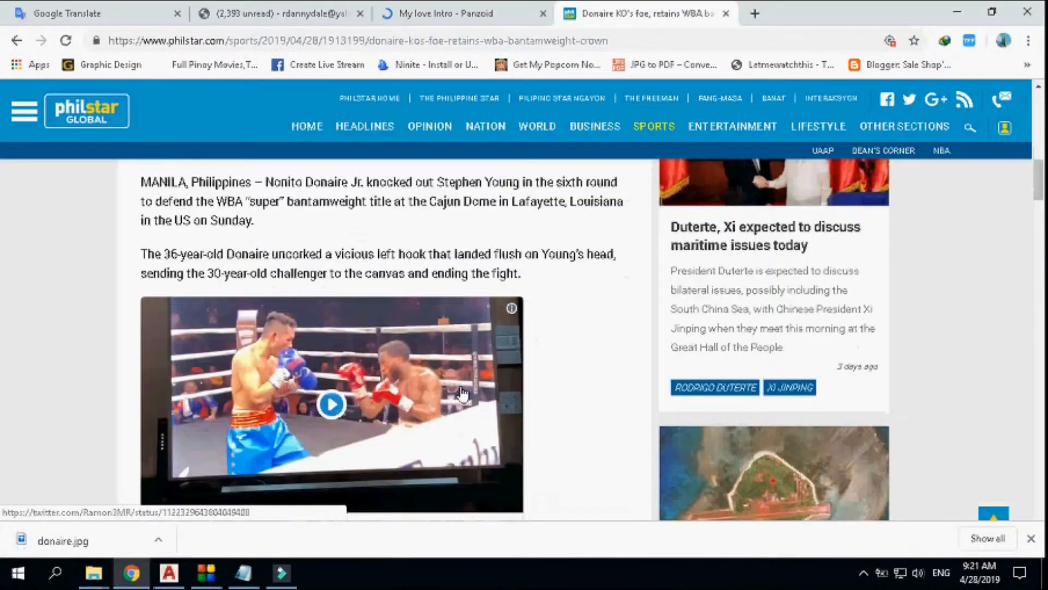
scroll(461, 393, down, 2)
scroll(220, 376, up, 1)
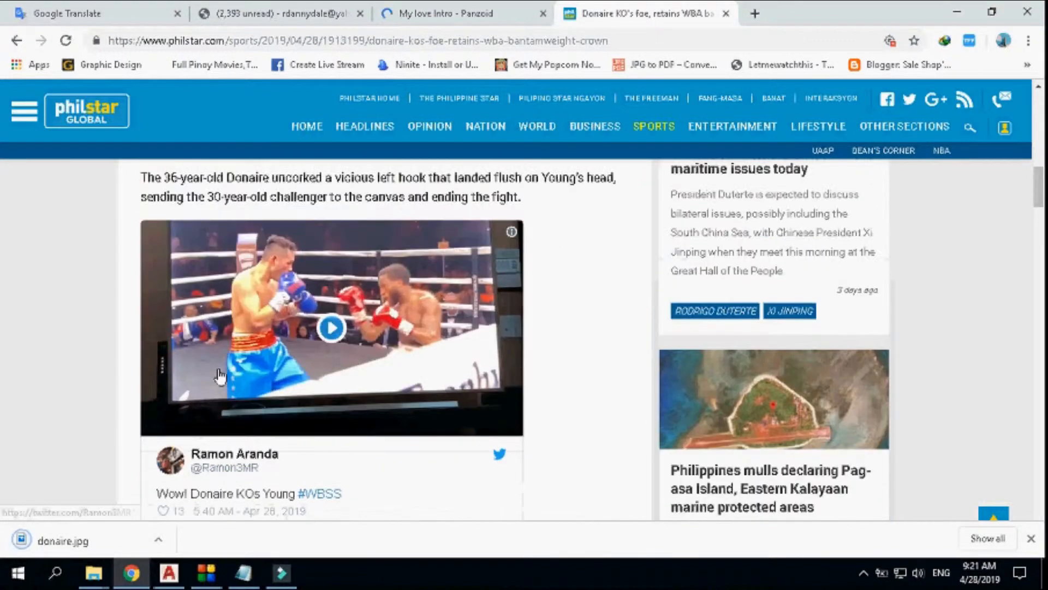
scroll(220, 375, up, 1)
right_click(268, 361)
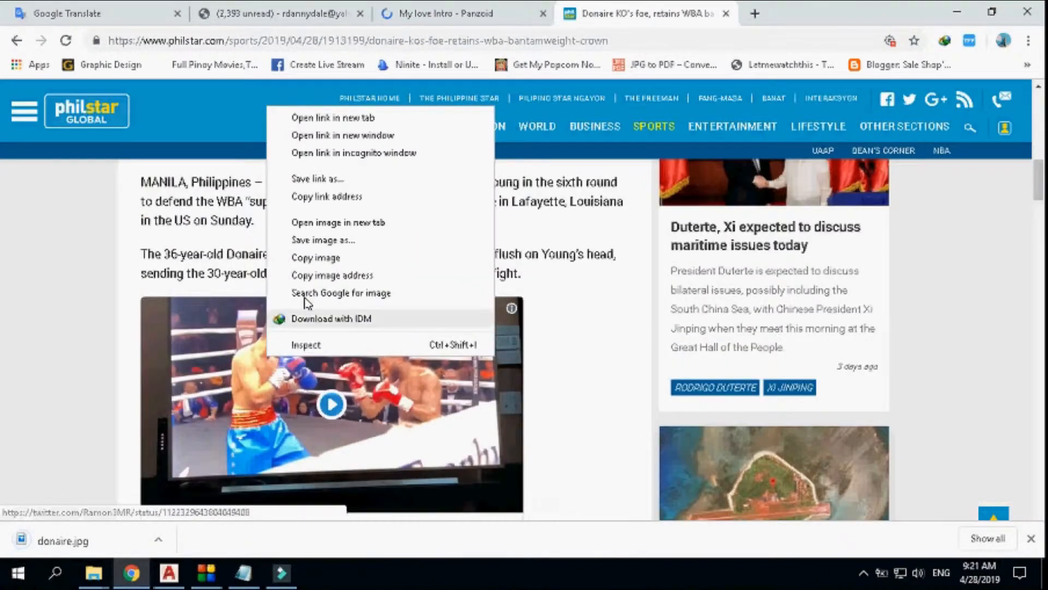
click(324, 240)
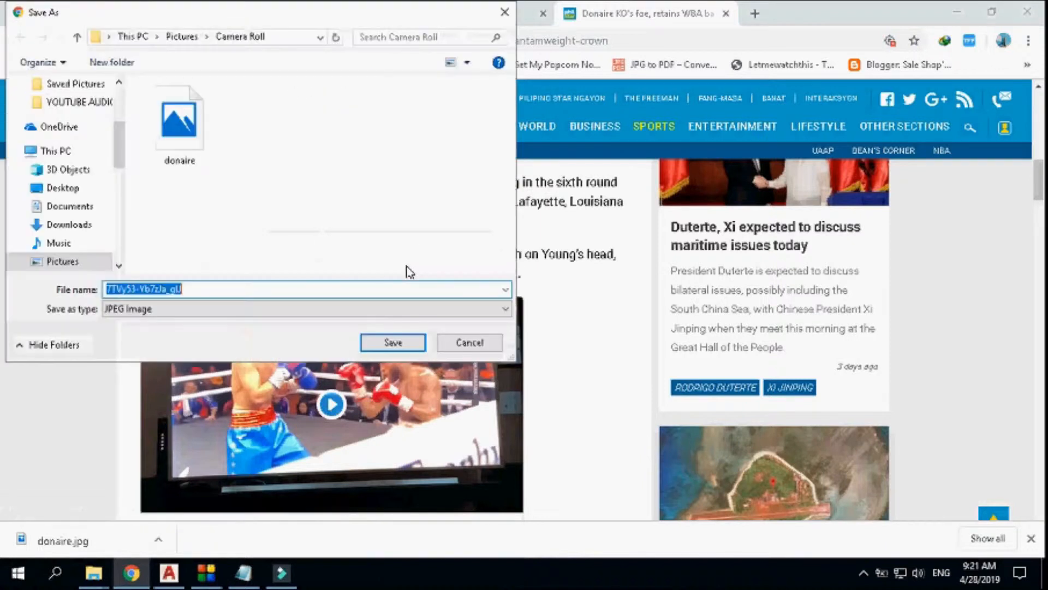
click(380, 344)
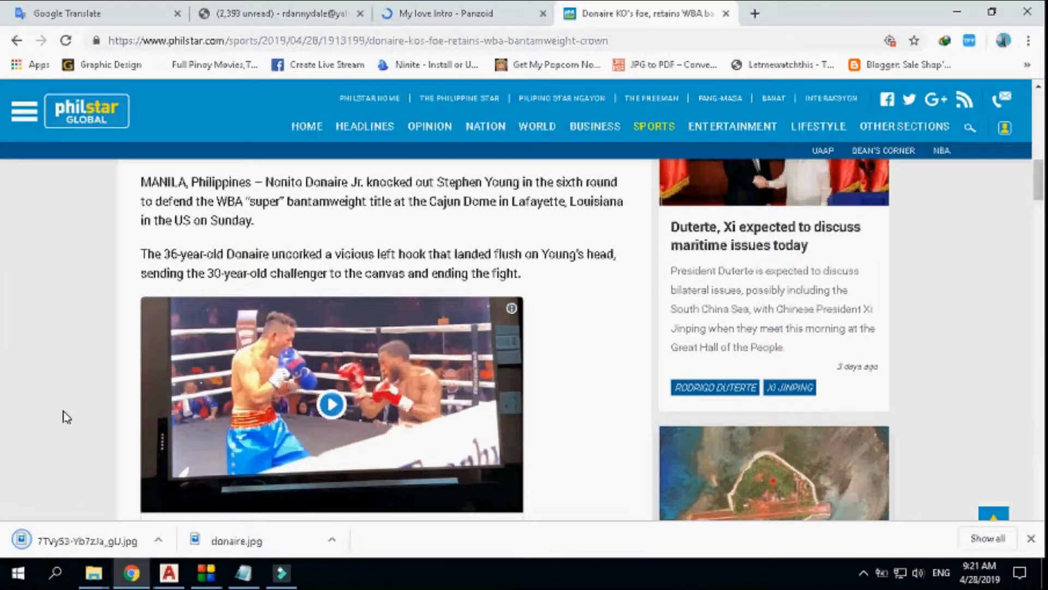
scroll(66, 417, down, 12)
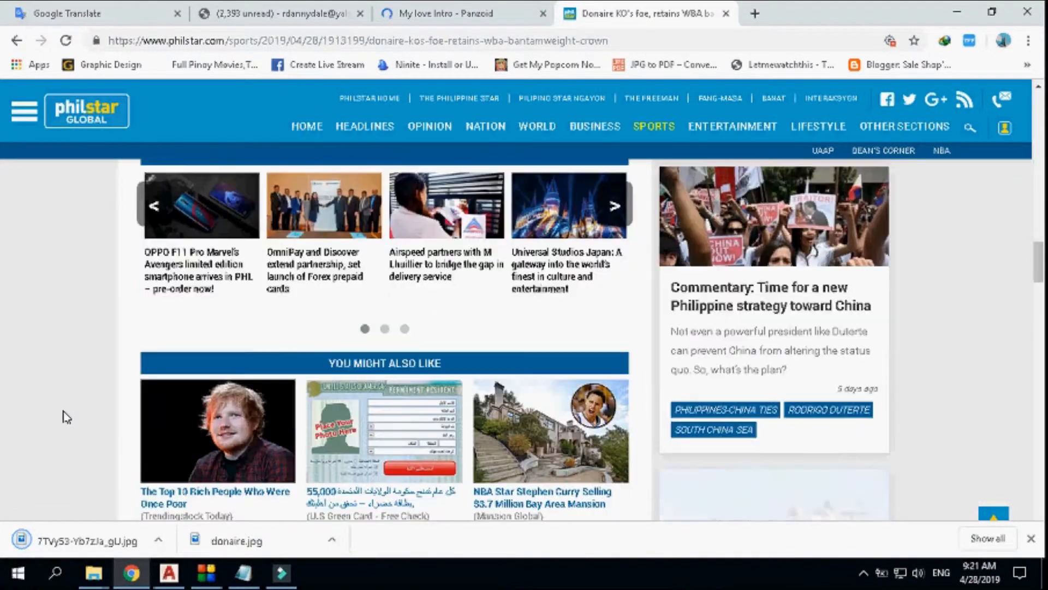
scroll(82, 421, down, 3)
scroll(100, 438, up, 15)
scroll(100, 437, up, 6)
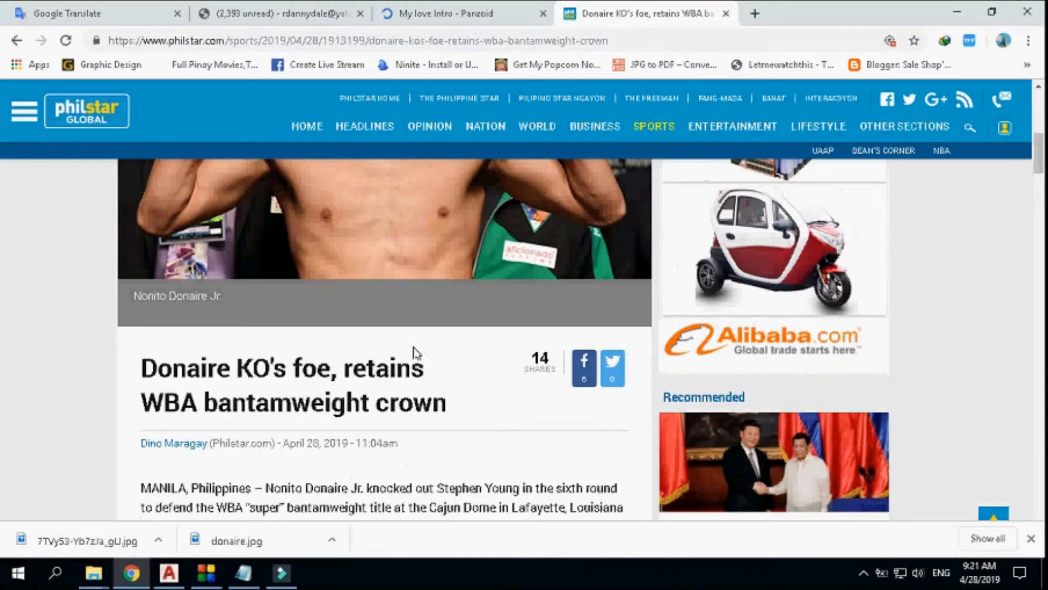
scroll(337, 372, down, 3)
click(281, 572)
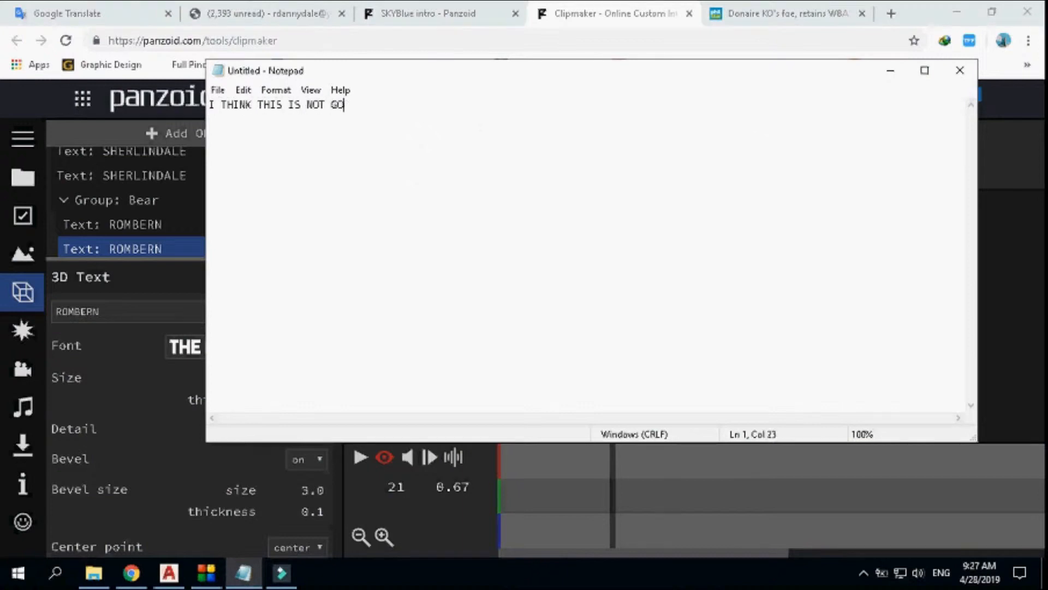
- Complete the Notepad note as "I THINK THIS IS NOT GOOD INTRO :)" and select all of it
text(OD INTRO :))
key(ctrl+a)
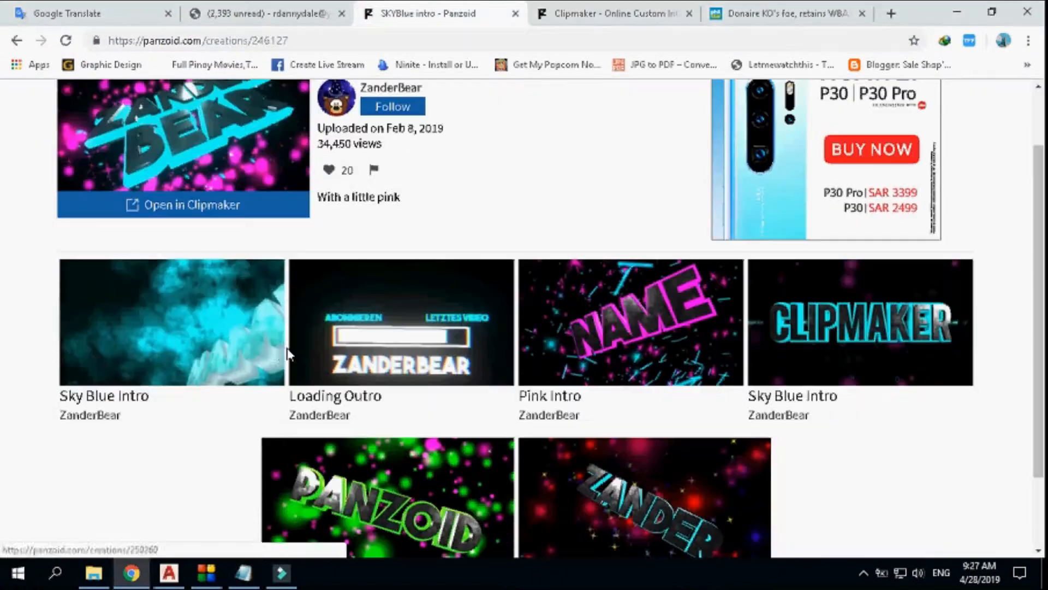
- Open the Sky Blue Intro creation on Panzoid and preview its animation in Clipmaker
scroll(286, 351, down, 3)
click(267, 311)
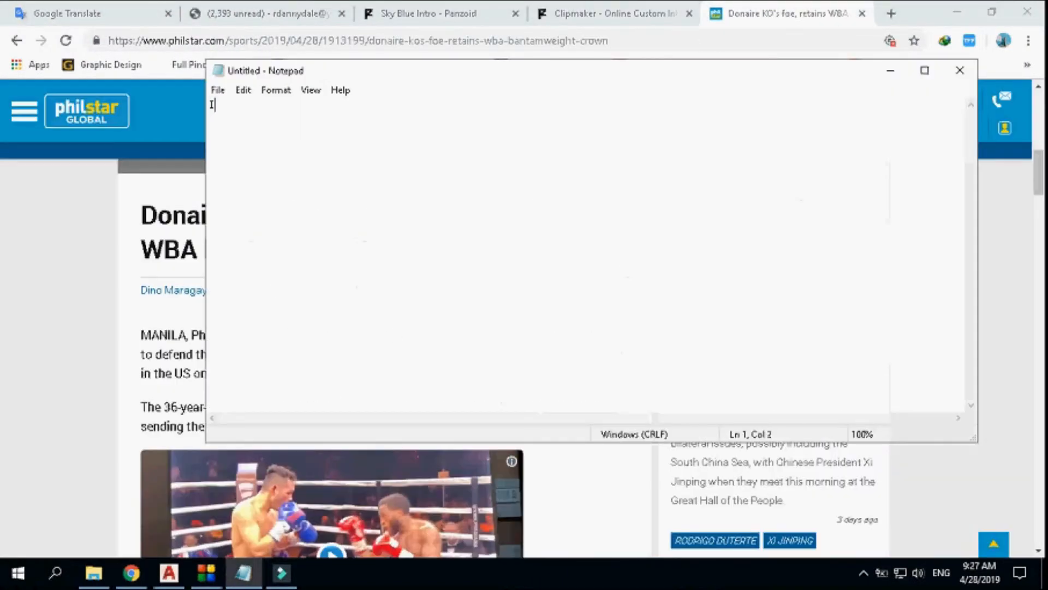
key(super+Tab)
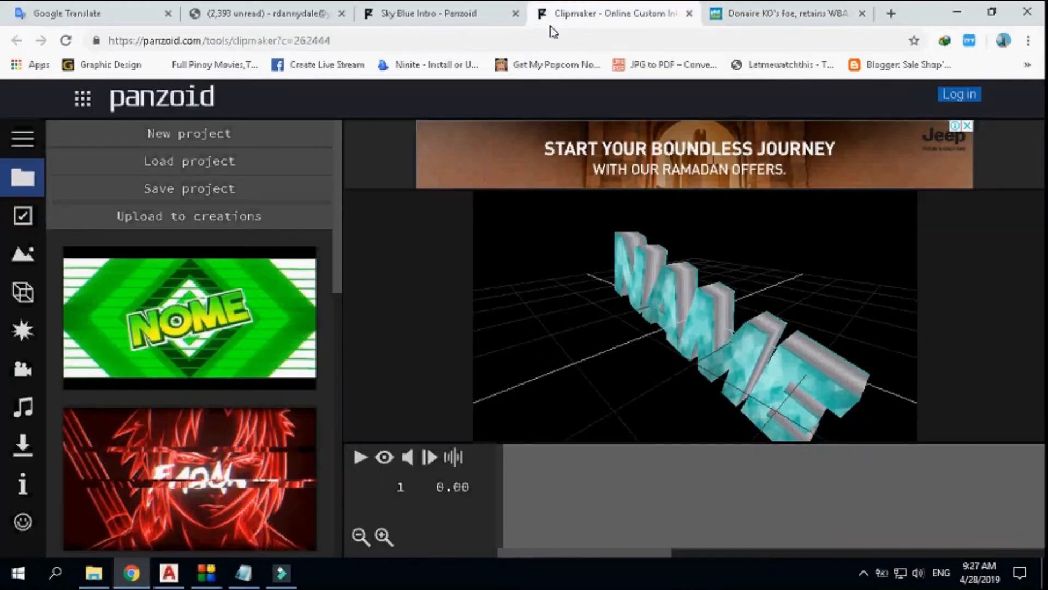
click(357, 458)
click(358, 458)
- Replace the placeholder "name" in the first 3D text object of the Text group with the full name for the intro
click(23, 292)
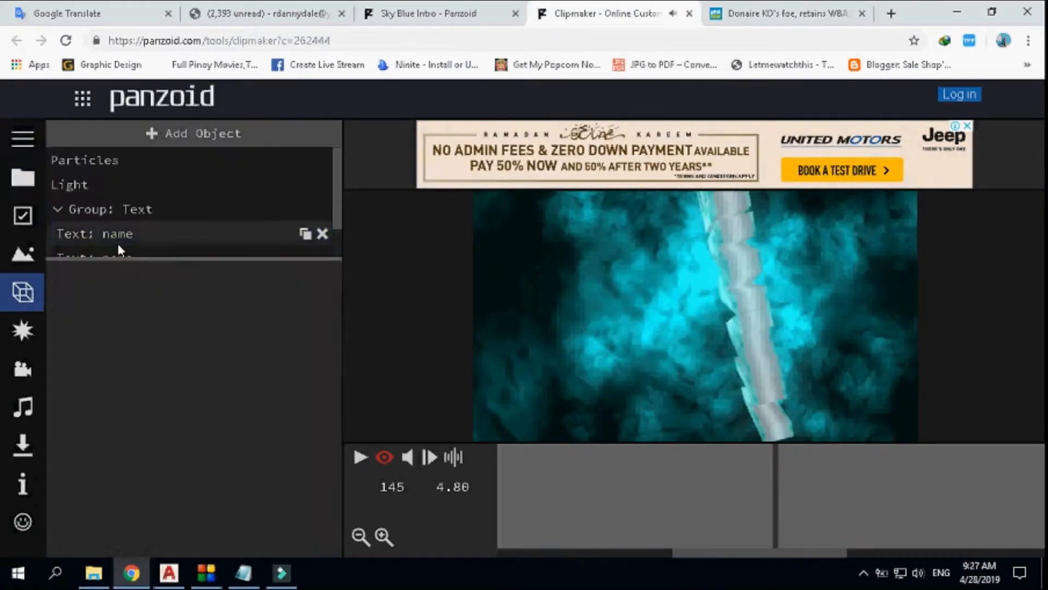
click(117, 238)
drag(87, 312, 1, 311)
text(SHERLIN)
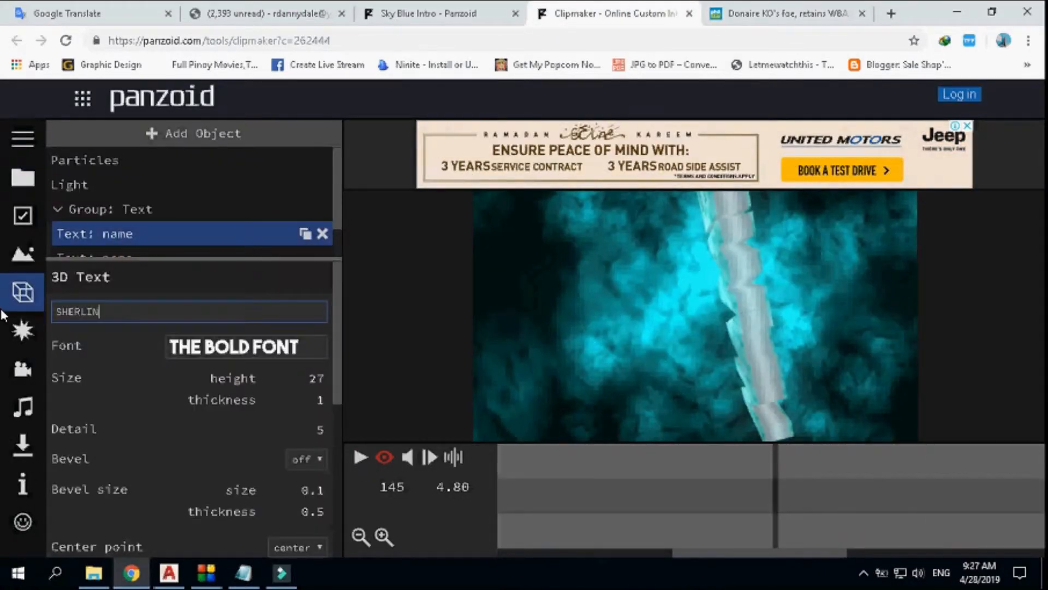
text(DALE ROMBERN)
- Replace the placeholder "name" in the second and third 3D text objects with the same full name
scroll(113, 241, down, 1)
click(112, 221)
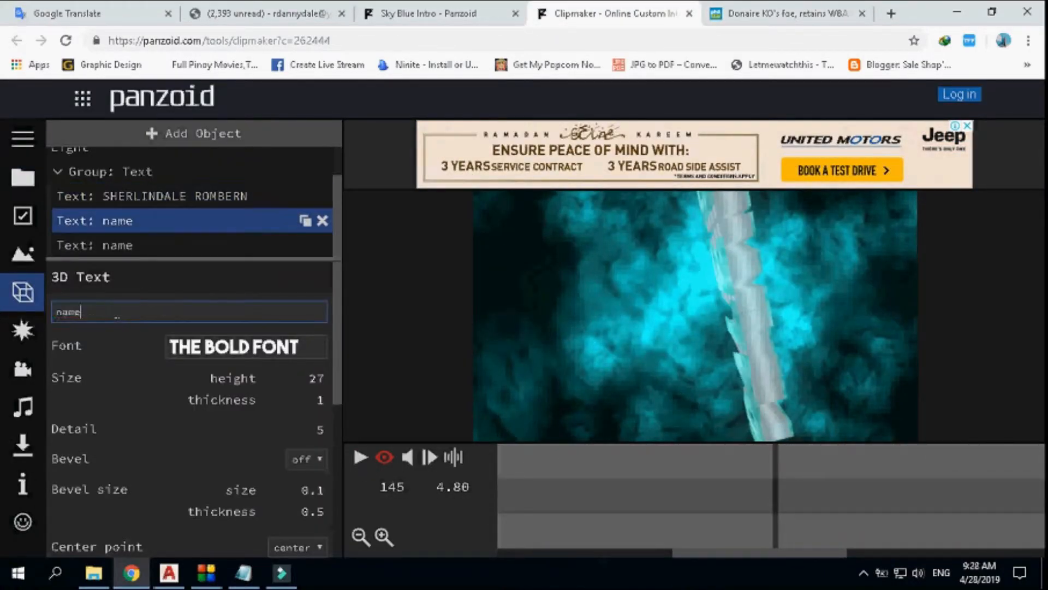
key(ctrl+v)
click(112, 245)
triple_click(101, 314)
key(ctrl+v)
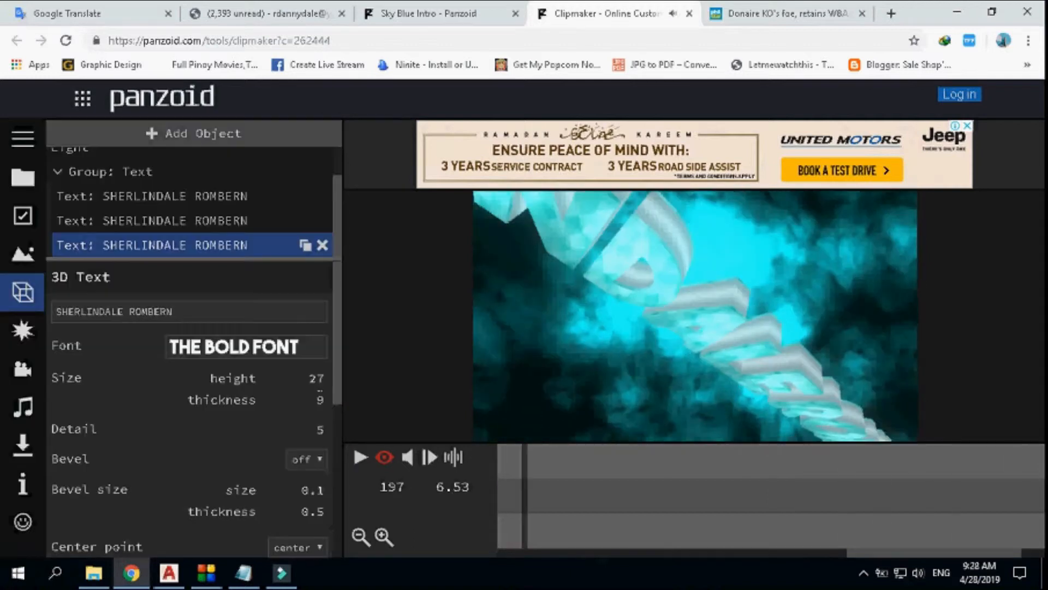
- Reduce the height of the 3D name text objects to 10, replaying the intro to check how the name fits
click(112, 221)
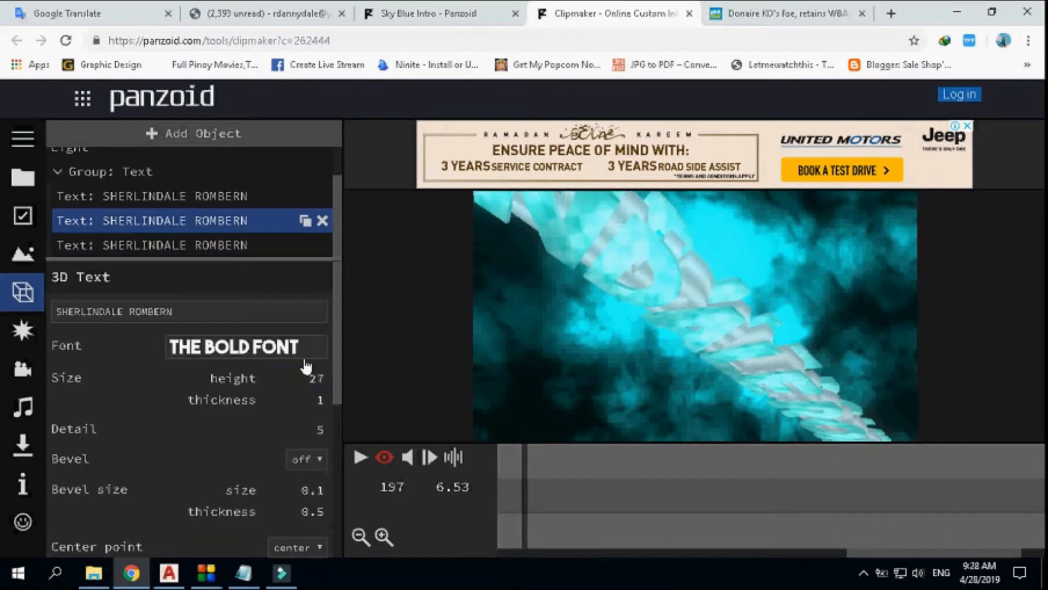
click(112, 196)
click(362, 458)
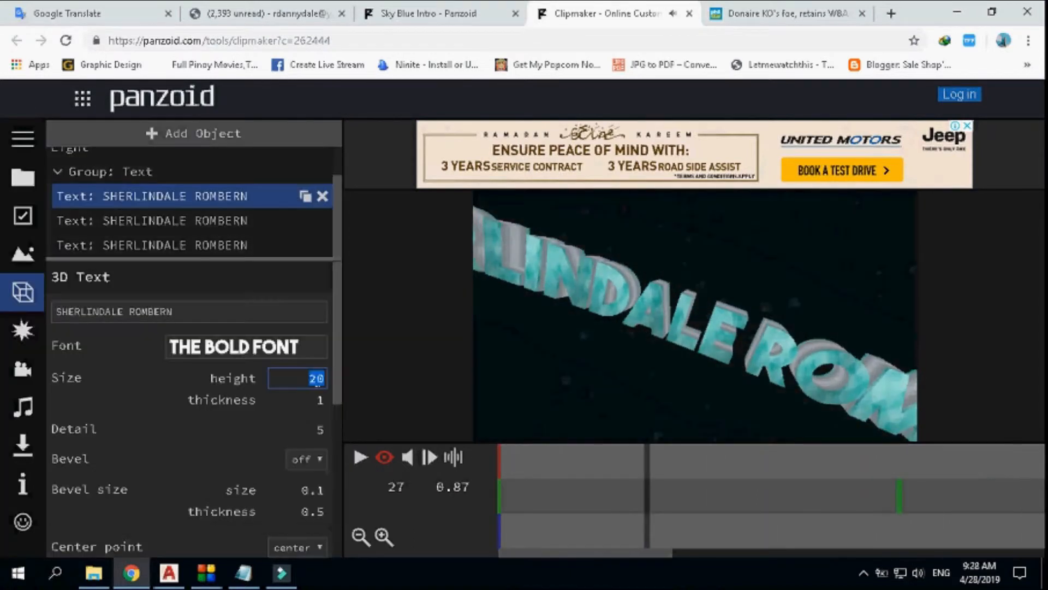
click(113, 220)
click(360, 458)
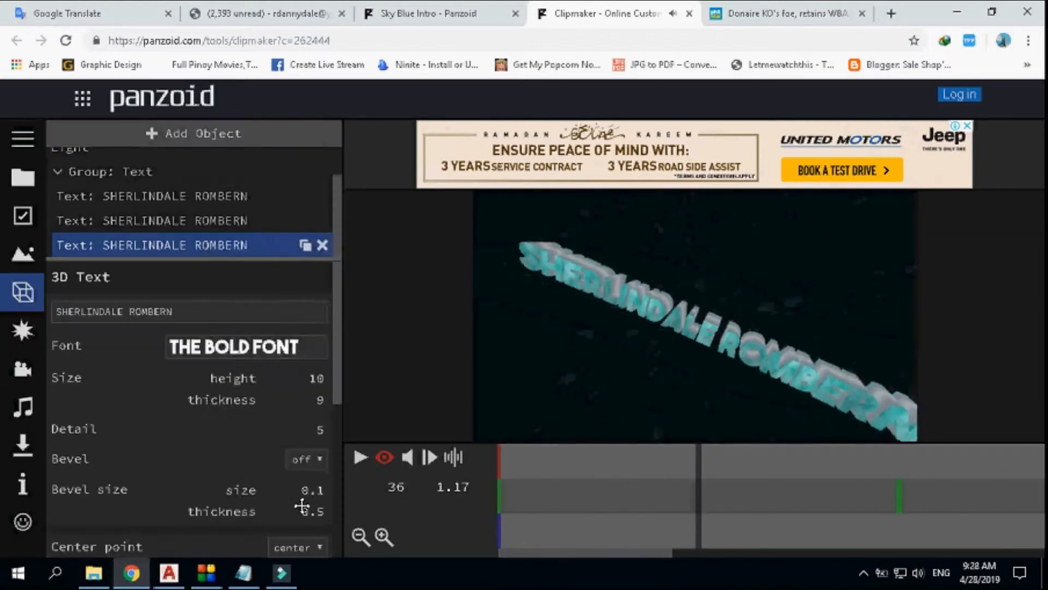
- Write a short Notepad note about downloading the intro, and start its Panzoid render in balanced mode and .mkv format
key(alt+Tab)
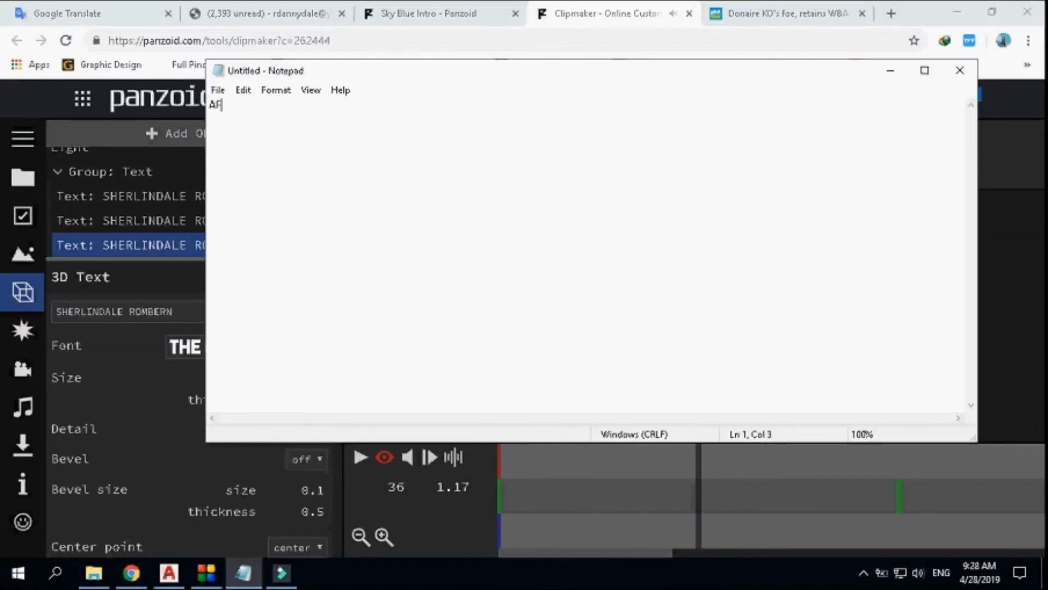
text(UST DOWNLOAD IT)
key(ctrl+a)
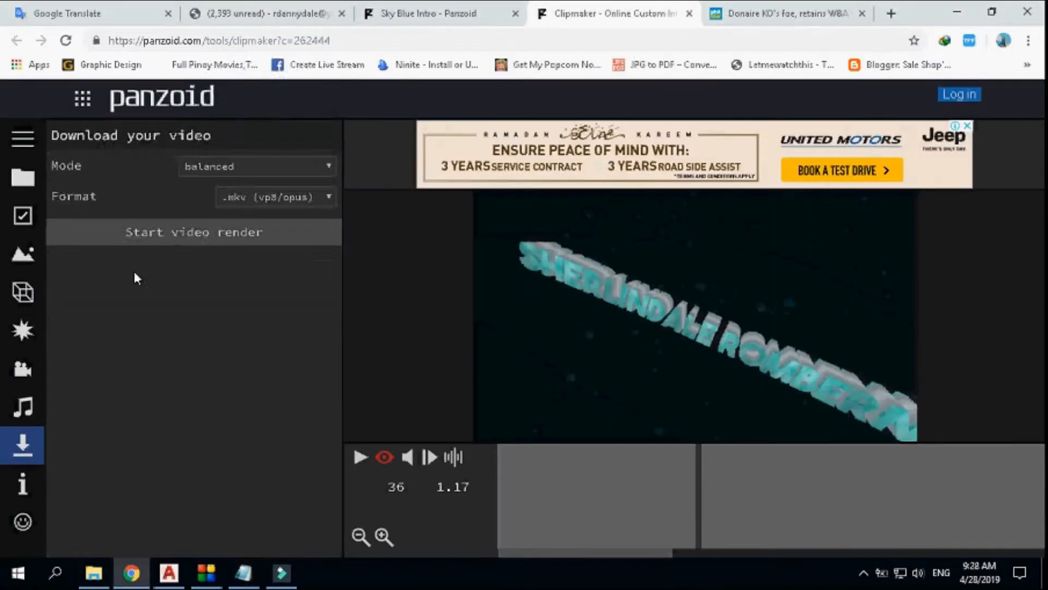
click(133, 232)
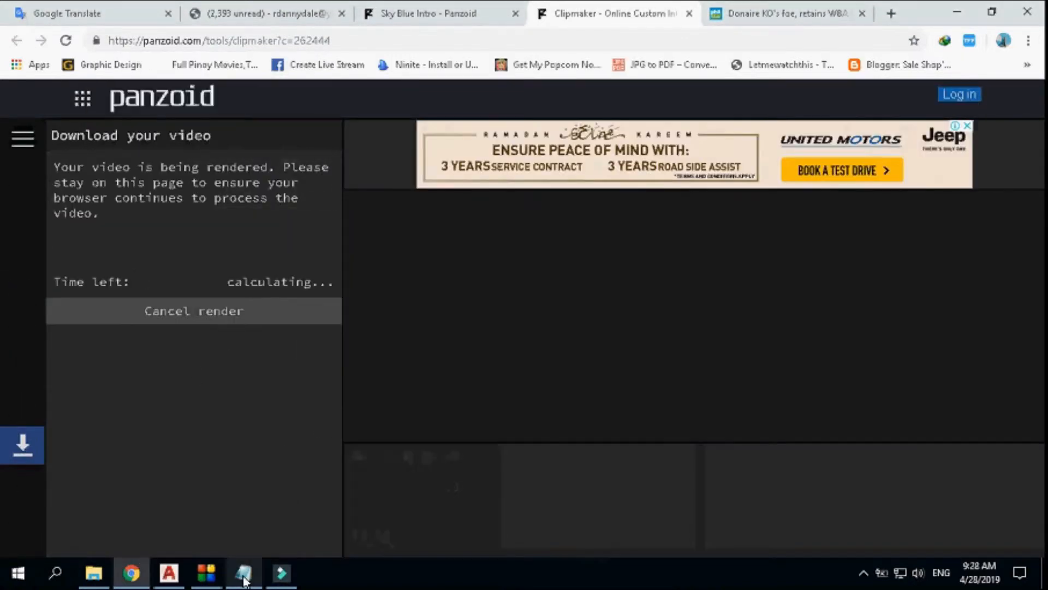
- Write a Notepad note about going to Wondershare to import the picture before the download finishes
key(alt+Tab)
text(BEFORE)
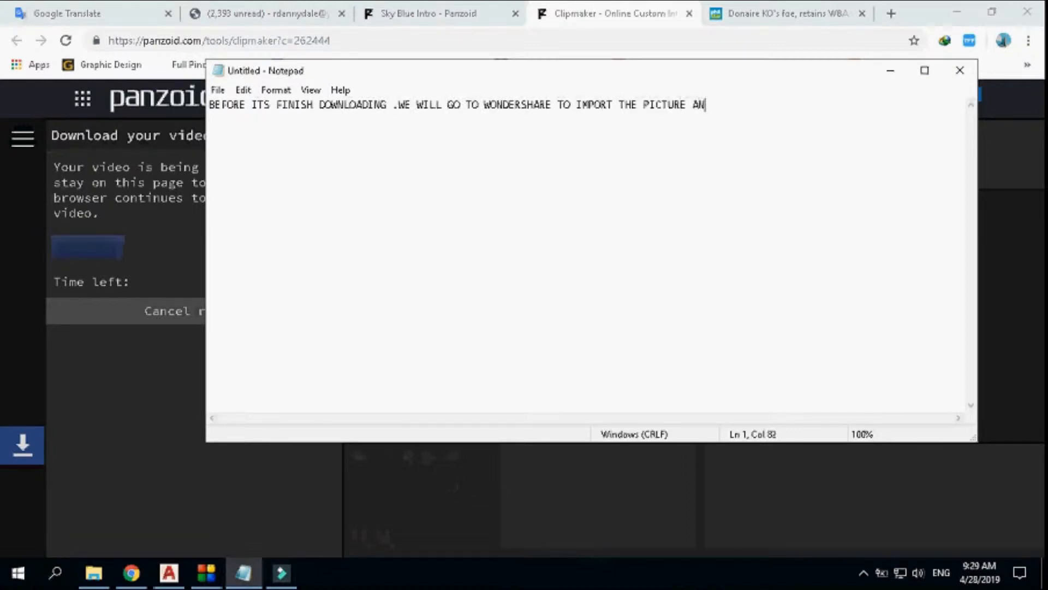
- In Filmora, place the donaire picture on the first video track and add the Subtitle 15 title directly behind it
key(alt+Tab)
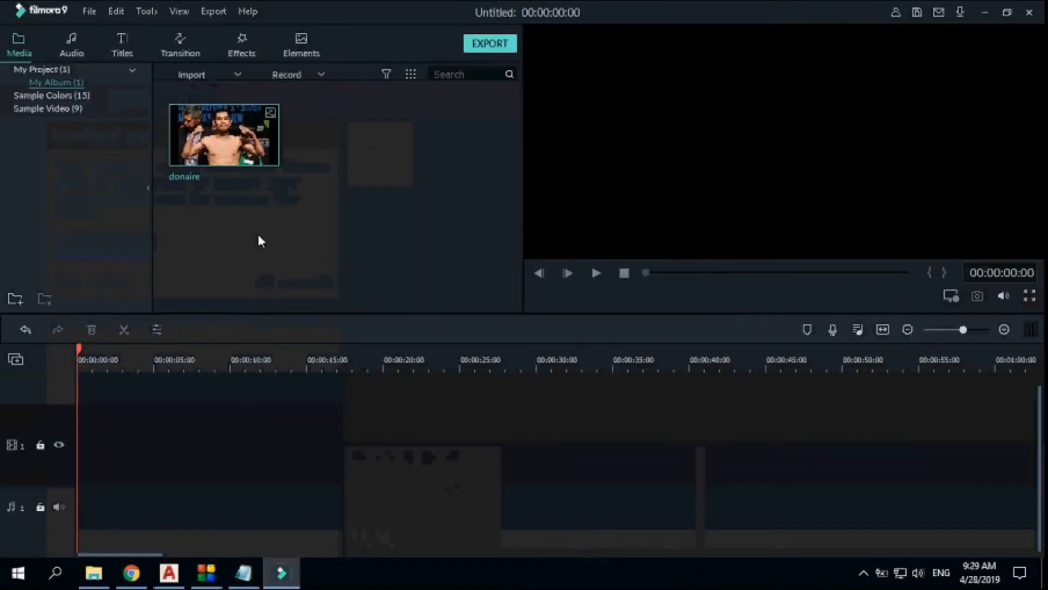
drag(224, 135, 275, 470)
click(122, 47)
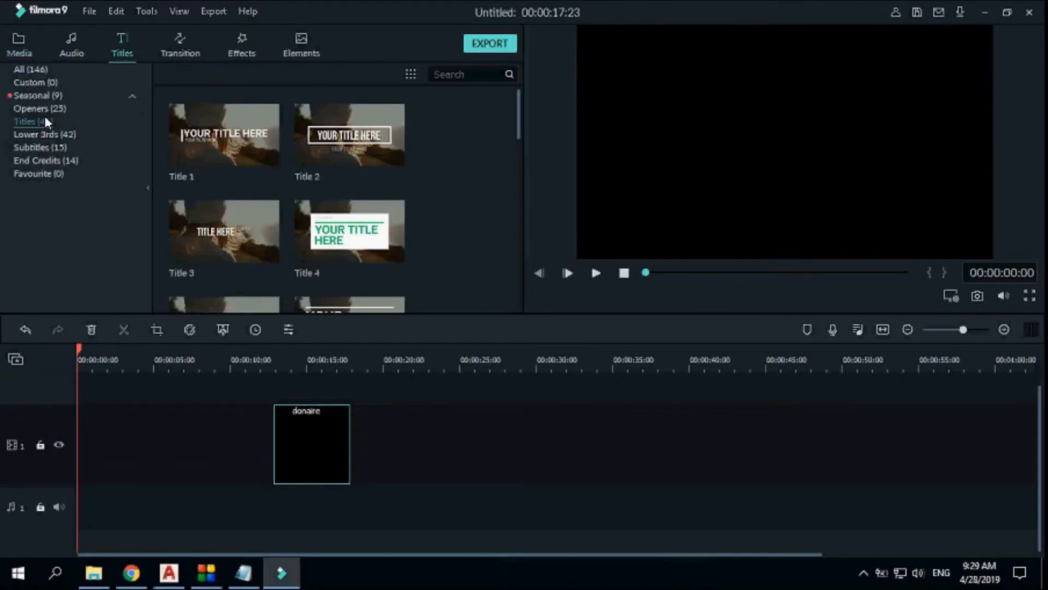
click(40, 147)
scroll(289, 225, down, 8)
drag(225, 246, 361, 464)
click(364, 362)
double_click(365, 442)
- Copy the words from "Nonito Donaire Jr." through "to defend the WBA" in the Philstar article's opening sentence
key(alt+Tab)
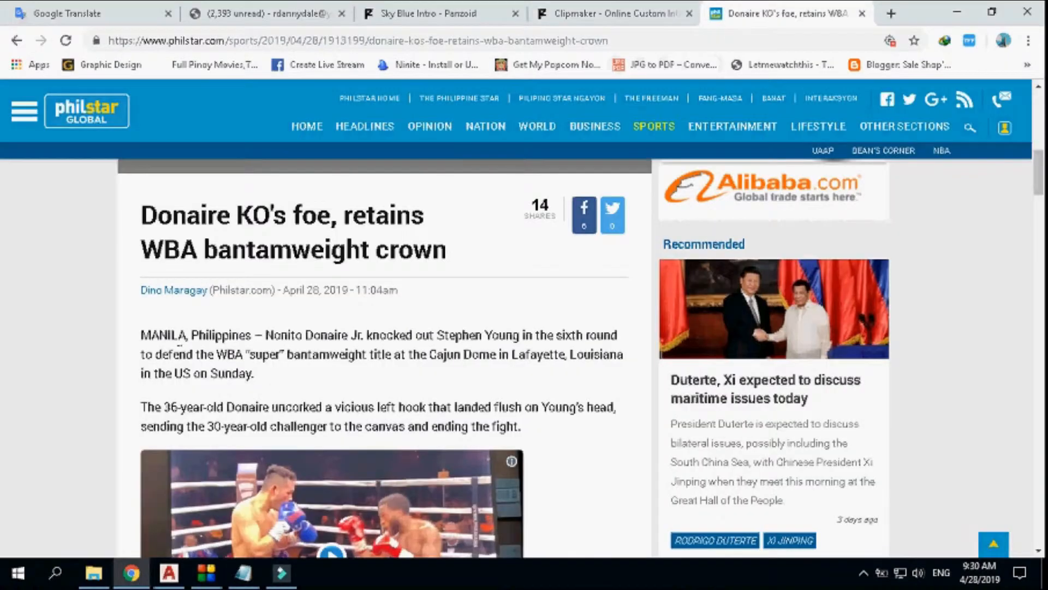
drag(266, 334, 242, 353)
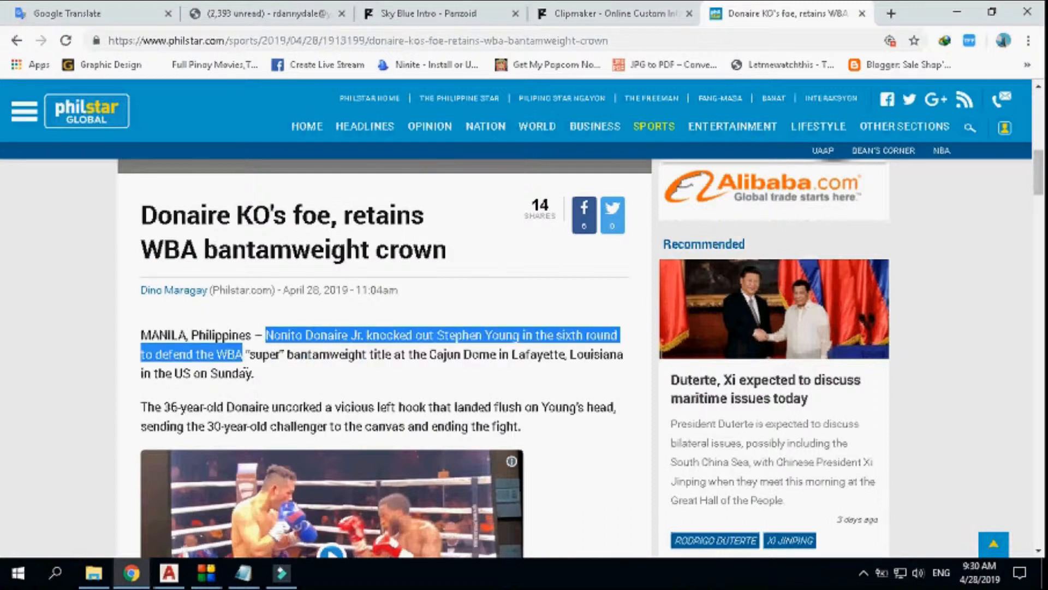
key(ctrl+c)
key(alt+Tab)
- Replace the Subtitle 15 placeholder text in Filmora with the copied sentence, breaking the line before "Young"
click(282, 572)
double_click(666, 246)
key(ctrl+v)
drag(434, 242, 255, 241)
drag(255, 154, 713, 154)
key(Delete)
drag(394, 260, 422, 260)
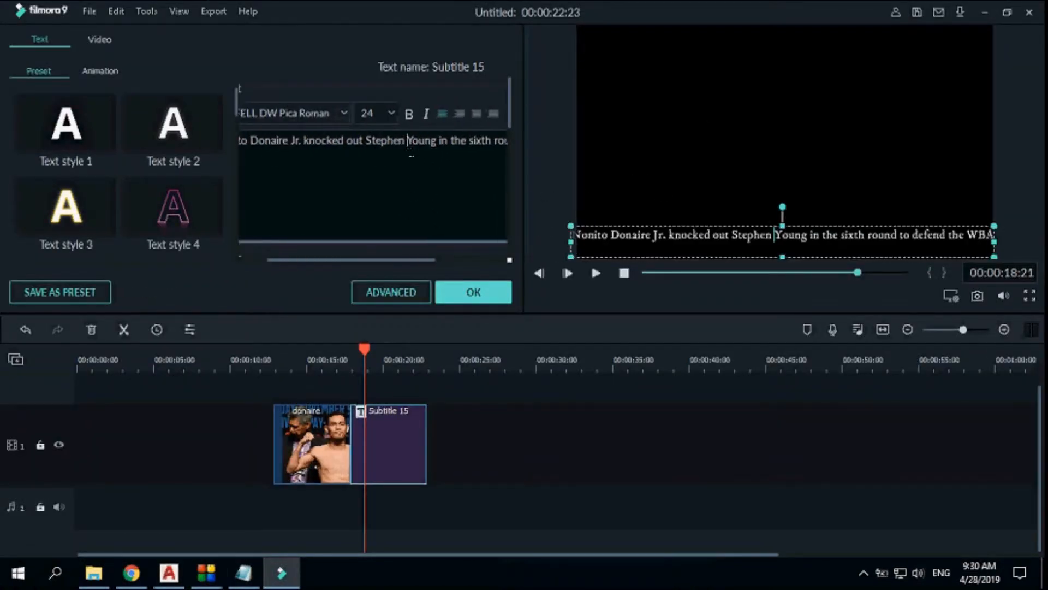
key(Return)
click(474, 292)
click(475, 293)
- Move Subtitle 15 onto the track above the donaire picture, aligned with its start, and play the result
drag(384, 447, 304, 388)
click(274, 365)
click(595, 273)
click(595, 274)
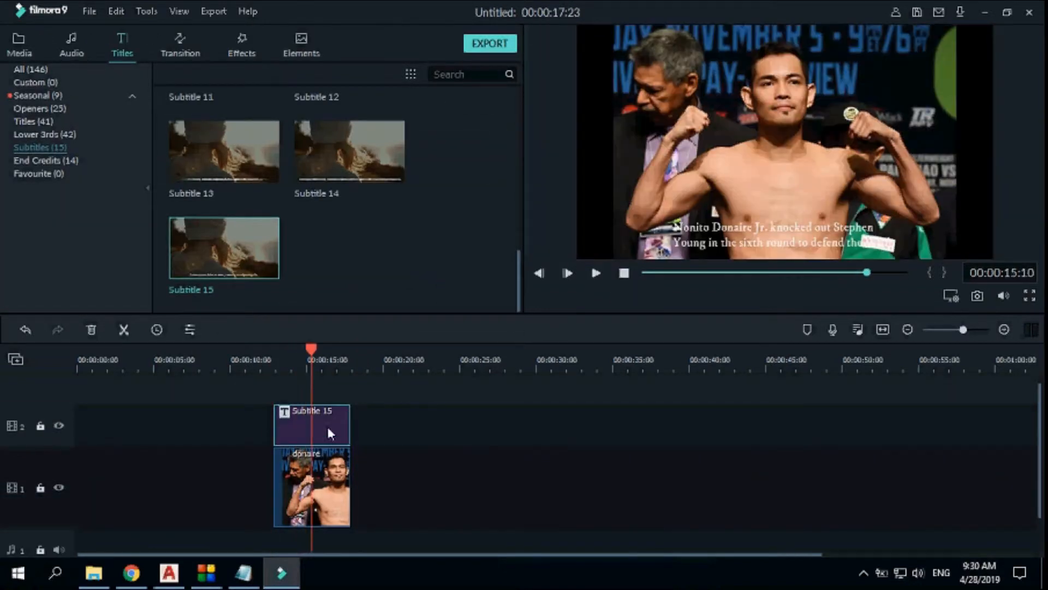
- Give the Subtitle 15 text an orange text style and replay the clip to check its legibility
double_click(328, 440)
click(473, 292)
click(595, 273)
click(274, 365)
click(596, 275)
click(596, 276)
click(275, 365)
- Write a short Notepad note beginning "WE ADD NOW SOME" and return to Filmora
key(alt+Tab)
text(WE)
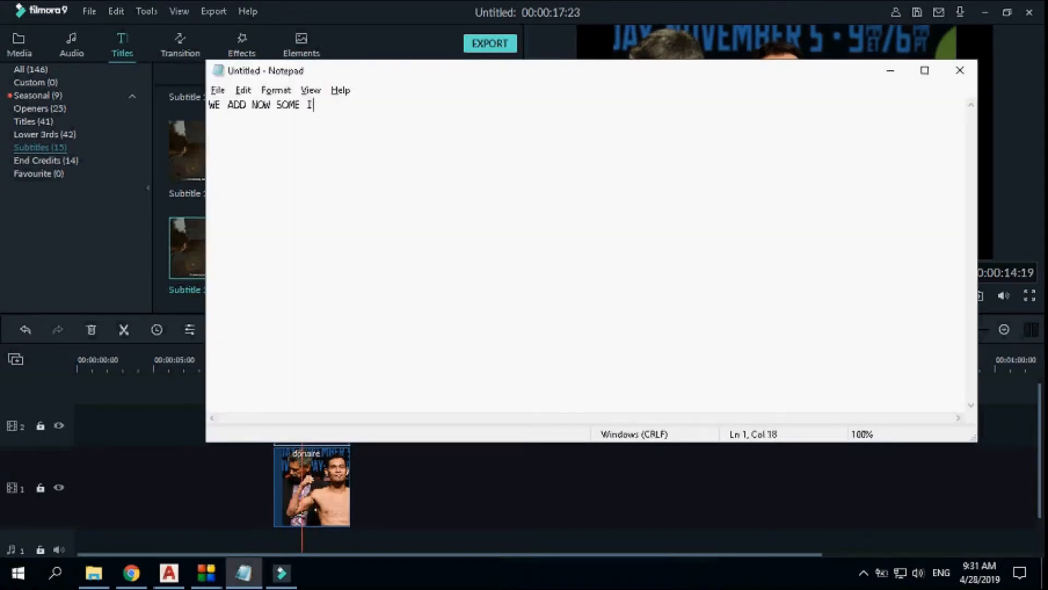
key(alt+Tab)
- Import Da_Funky_Rapsta.mp3, place it on the audio track under the donaire picture, and play it
click(19, 44)
double_click(347, 235)
click(79, 267)
double_click(172, 203)
double_click(199, 186)
double_click(250, 153)
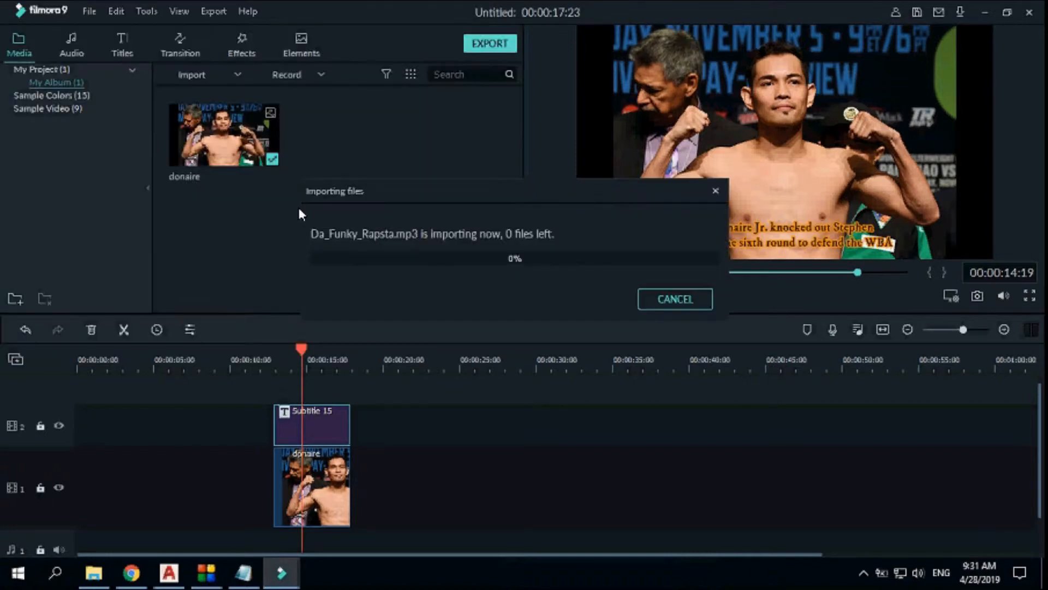
mouse_move(343, 578)
mouse_down()
mouse_move(314, 543)
mouse_move(512, 578)
mouse_move(807, 577)
mouse_move(349, 573)
mouse_up()
click(595, 273)
click(596, 273)
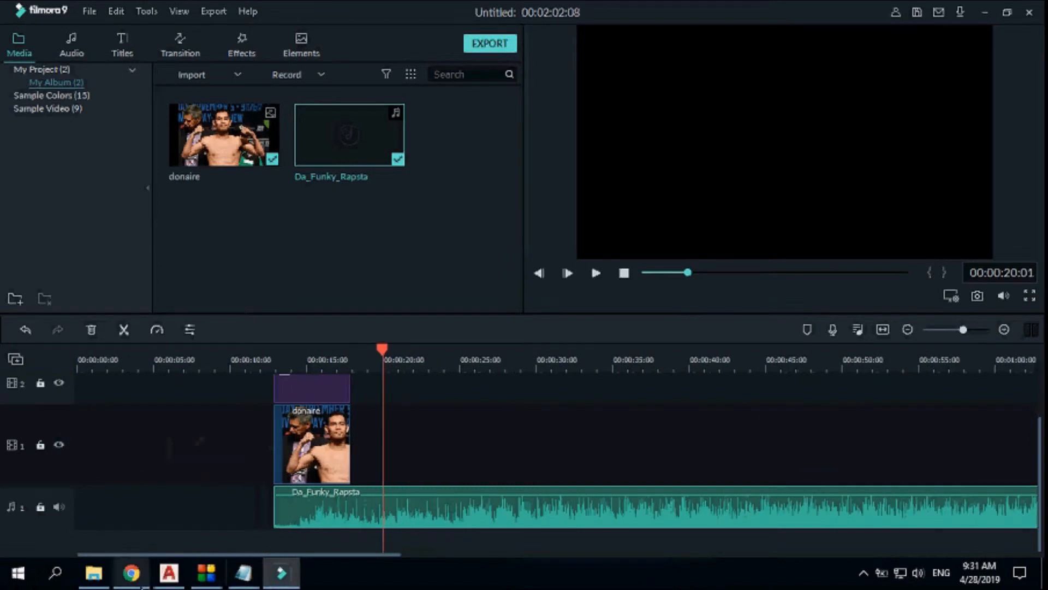
- Browse the YOUTUBE AUDIO FREE folder inside MUSIC in File Explorer and play the Vapor track
click(93, 573)
double_click(169, 192)
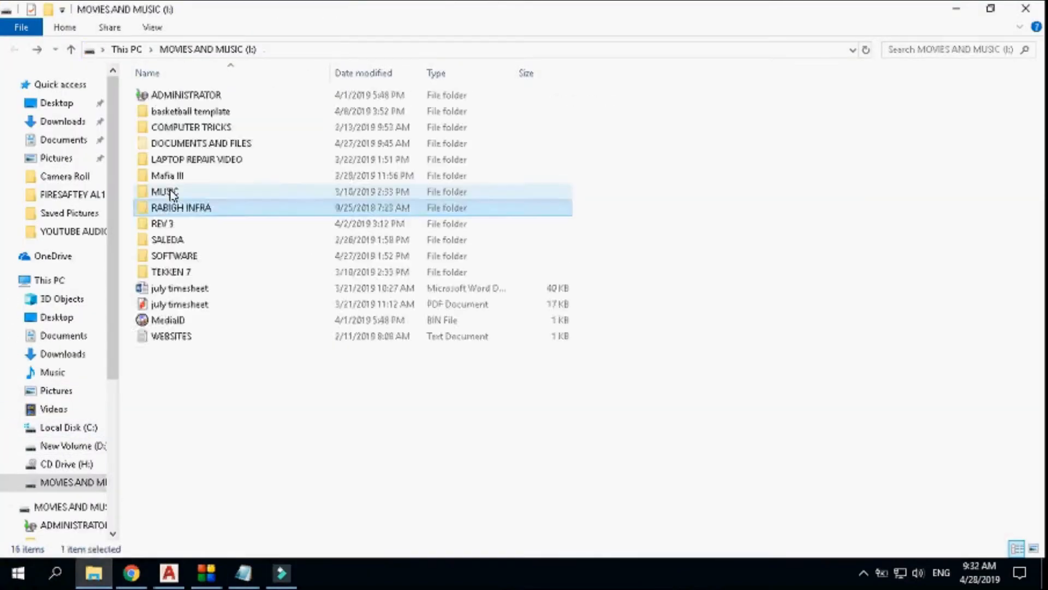
double_click(175, 174)
scroll(311, 440, down, 12)
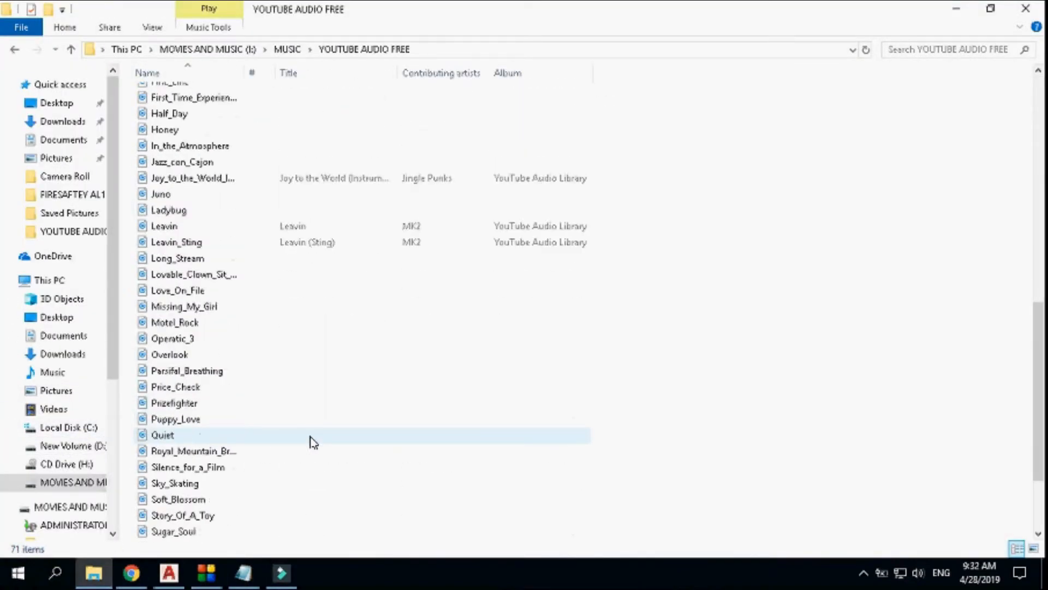
click(312, 440)
click(206, 511)
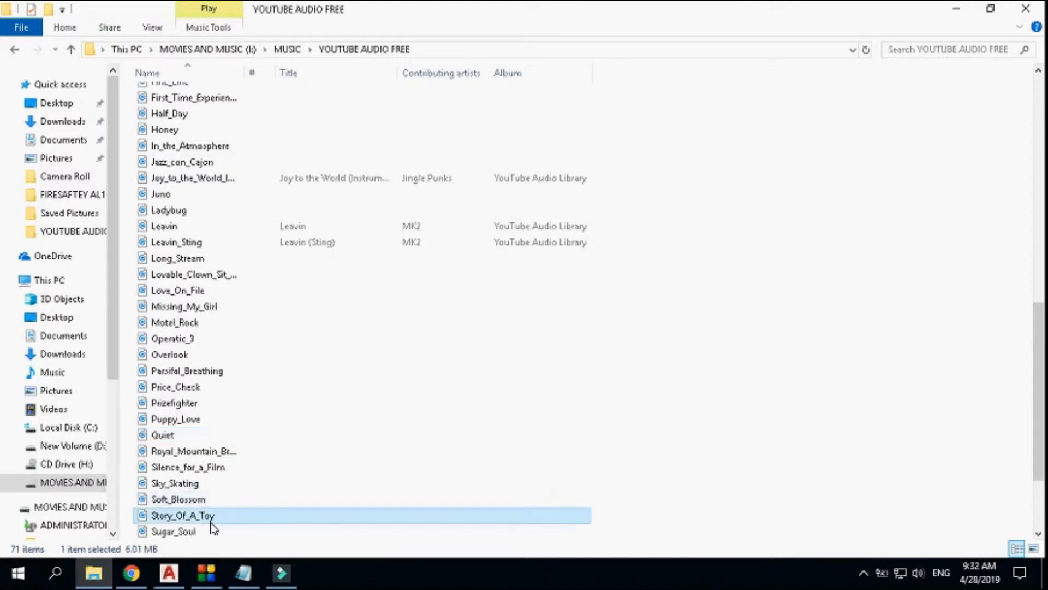
scroll(205, 513, down, 2)
double_click(203, 515)
- Delete Da_Funky_Rapsta from the Filmora media library and the timeline
click(281, 573)
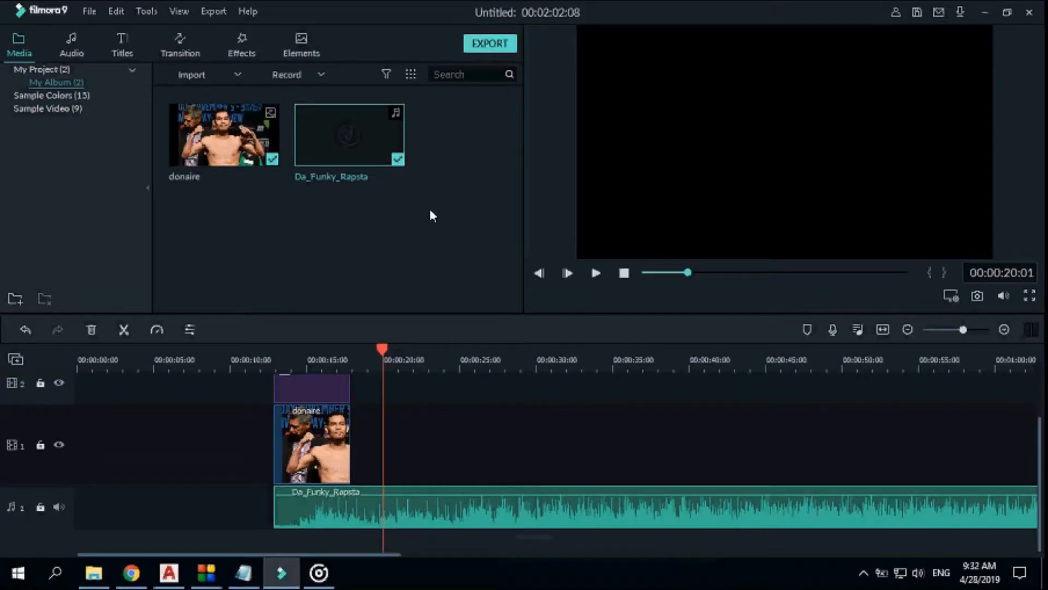
click(350, 137)
key(Delete)
click(614, 335)
- Stop the Vapor preview and listen to the Windswept and Silence_for_a_Film tracks from the audio folder
click(318, 572)
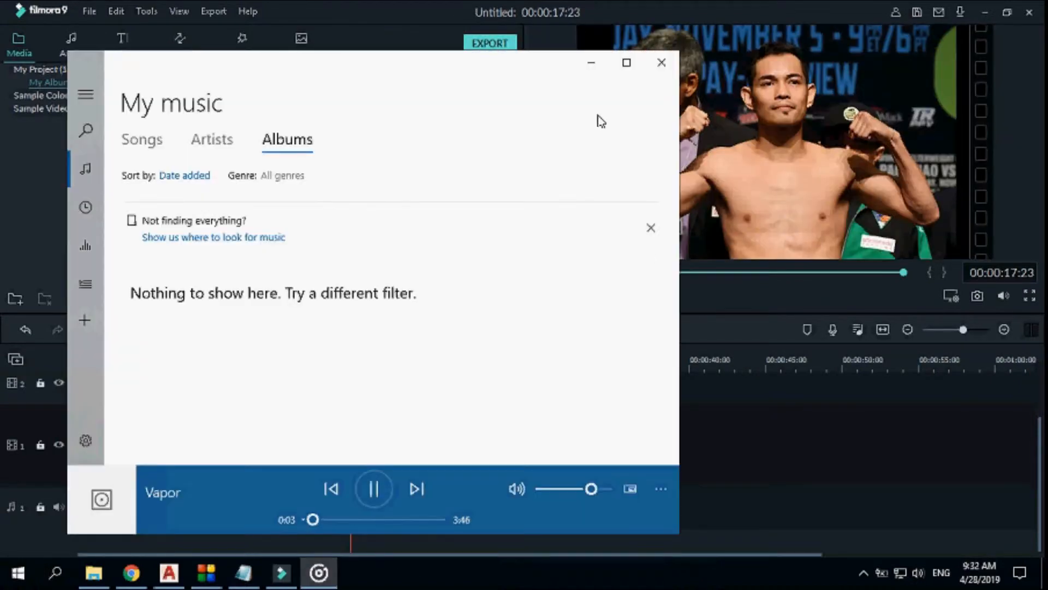
click(663, 63)
click(94, 573)
scroll(143, 533, down, 1)
double_click(183, 513)
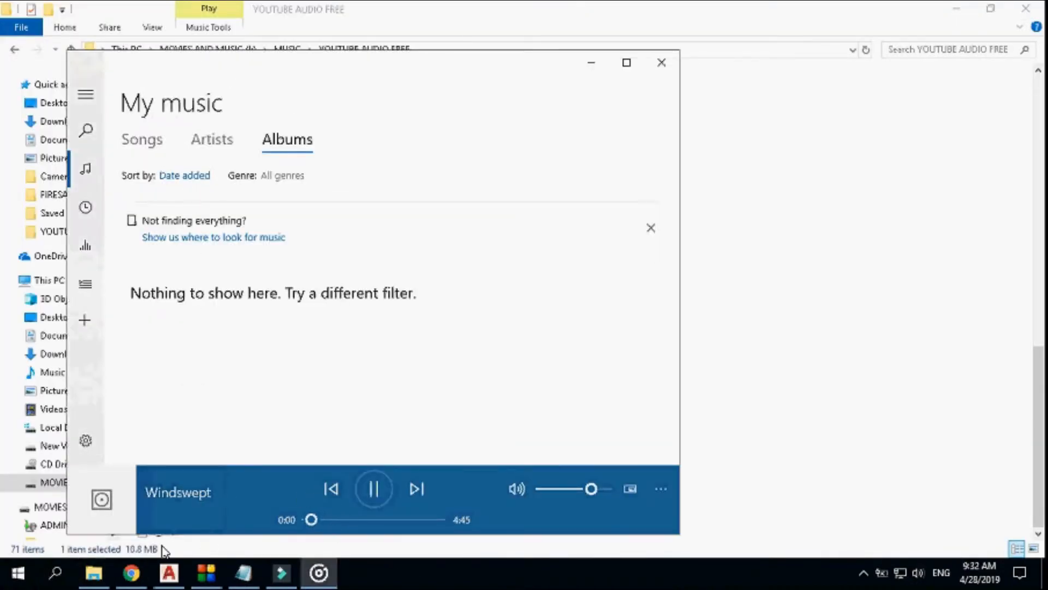
click(208, 539)
double_click(188, 353)
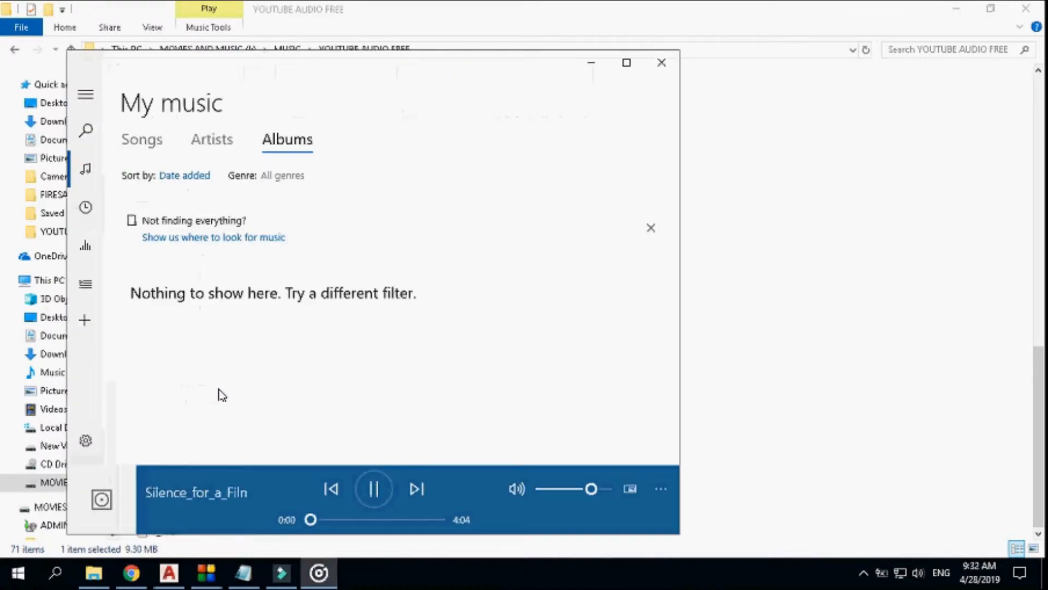
- Write a Notepad note about choosing the music, beginning "WE WIILL CHO", and return to the music player
click(244, 572)
text(WE WIILL CHO)
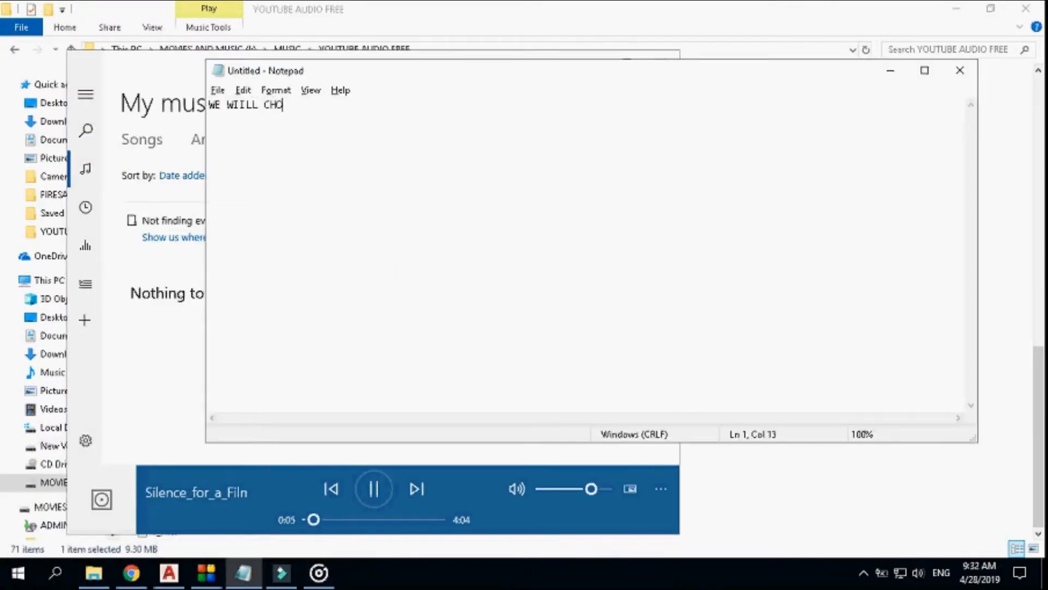
key(alt+Tab)
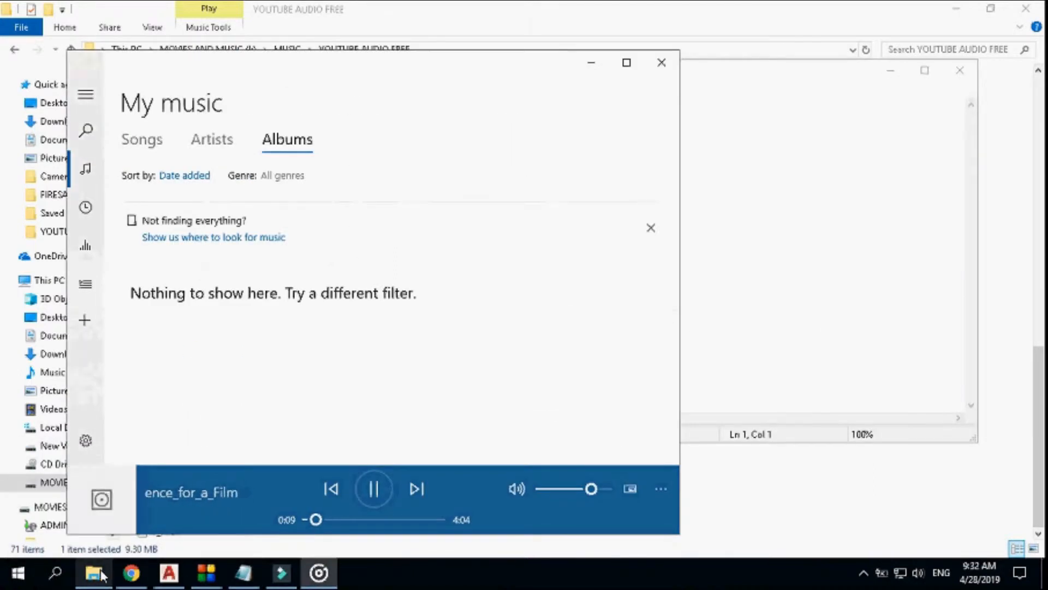
- Listen to the Parsifal_Breathing and Jazz_con_Cajon tracks from the audio folder, and close the music player
click(94, 573)
click(192, 261)
double_click(192, 259)
click(93, 573)
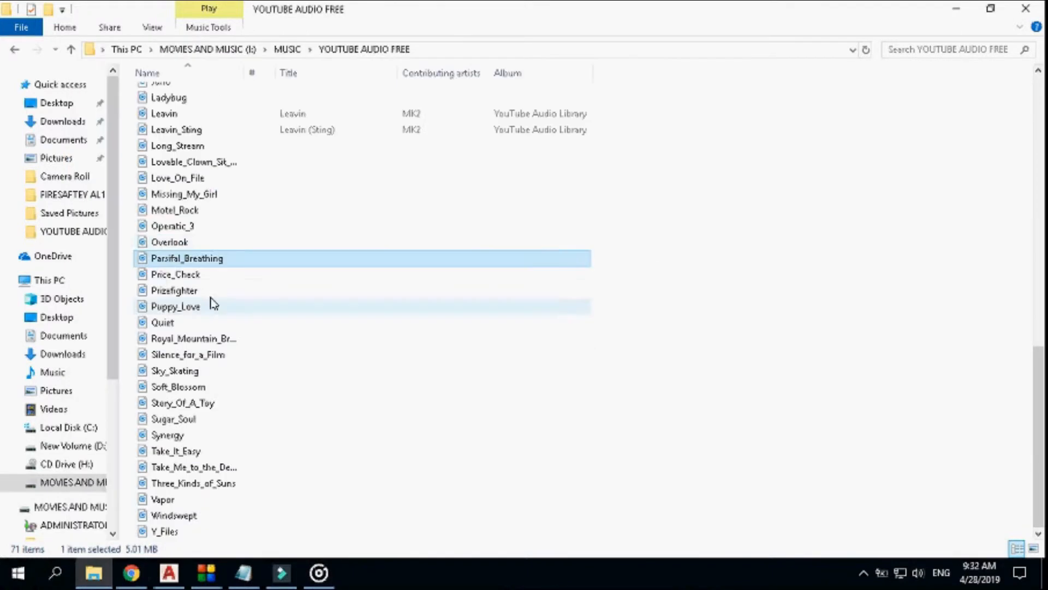
scroll(191, 200, up, 3)
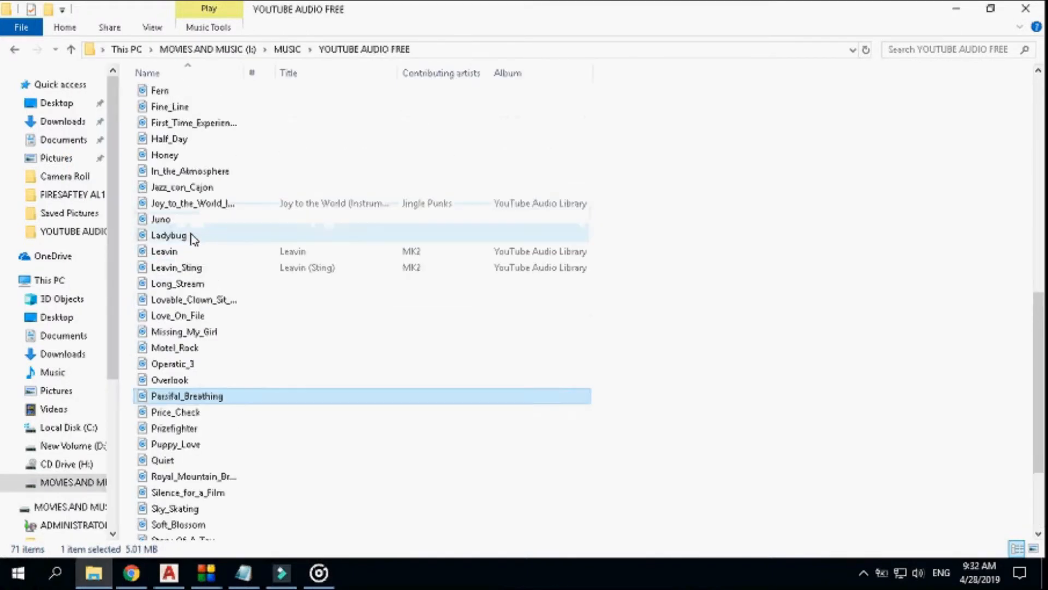
double_click(199, 192)
click(661, 62)
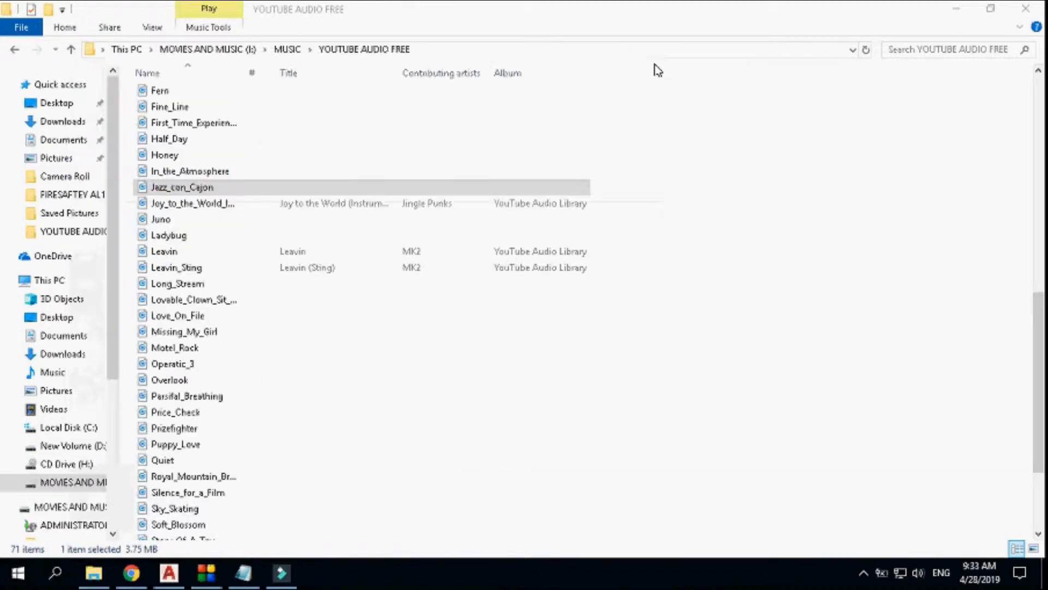
- Import Jazz_con_Cajon into Filmora, place it on the audio track under the donaire picture, and play the result
drag(221, 192, 348, 223)
drag(350, 137, 306, 502)
click(599, 274)
click(600, 276)
- Extend the donaire picture clip on the timeline to the end of the Jazz_con_Cajon music
drag(349, 445, 971, 456)
drag(390, 562, 703, 560)
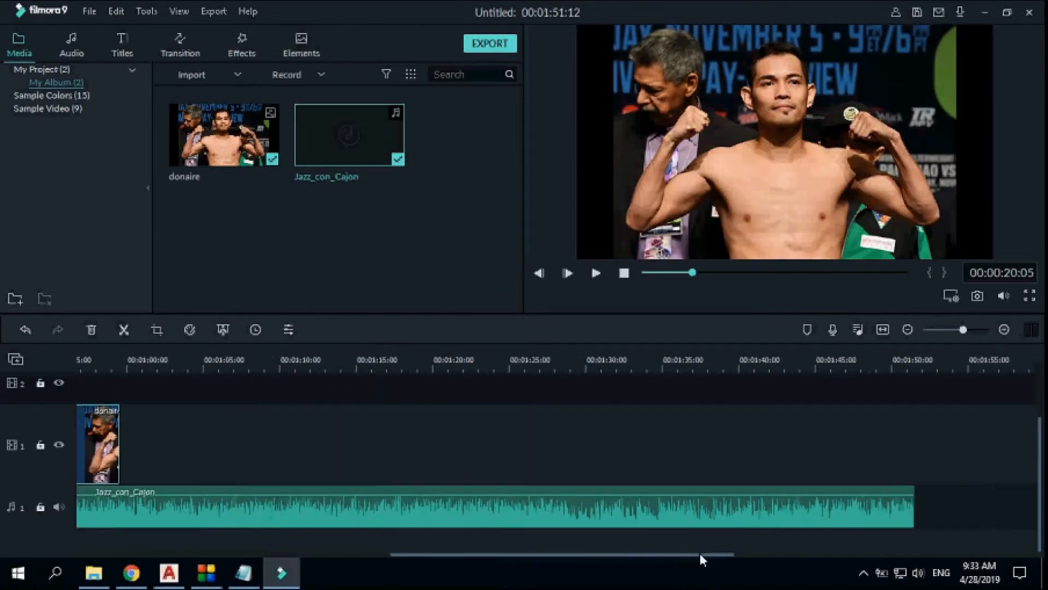
click(936, 329)
drag(604, 562, 295, 561)
drag(297, 450, 508, 449)
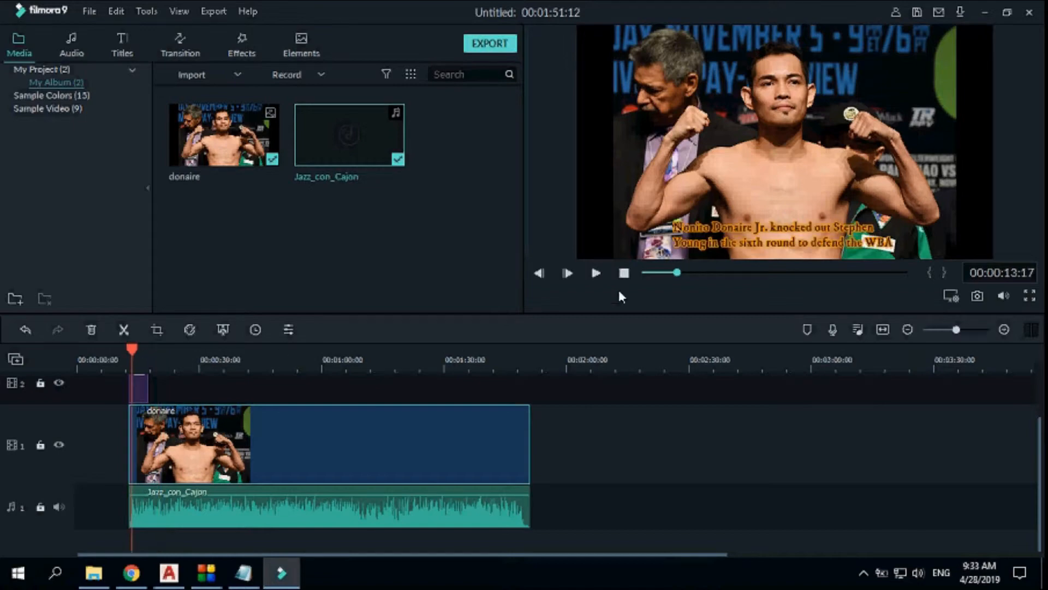
- Download the finished intro render from the Panzoid Clipmaker page in Chrome
click(132, 573)
click(598, 7)
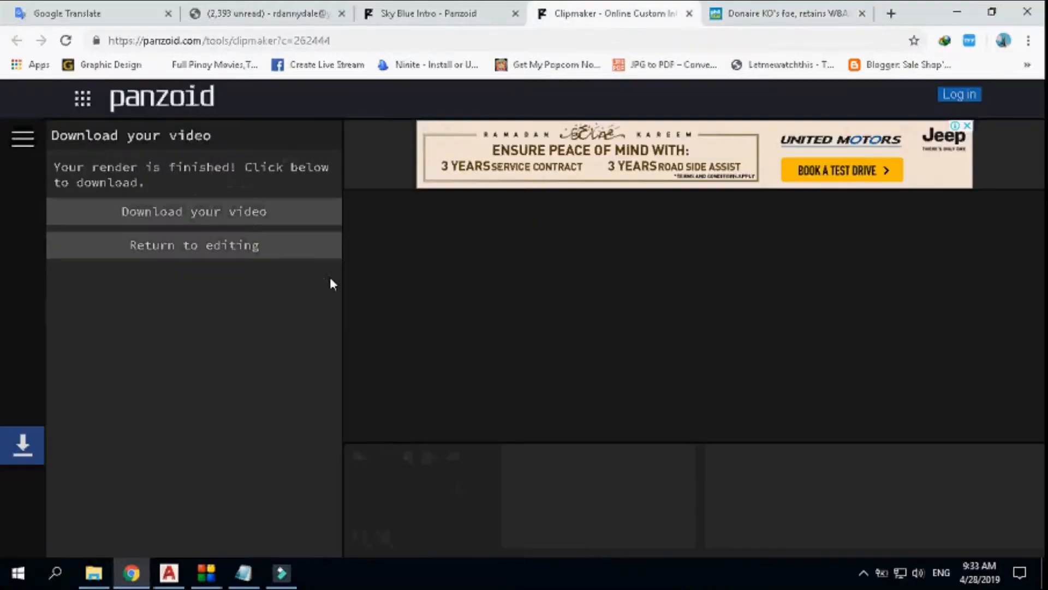
click(232, 219)
- Write a Notepad note saying the video is downloaded from Panzoid and ready for import, clear it, and minimize Notepad
click(243, 572)
text(NOW  VIDEO IS)
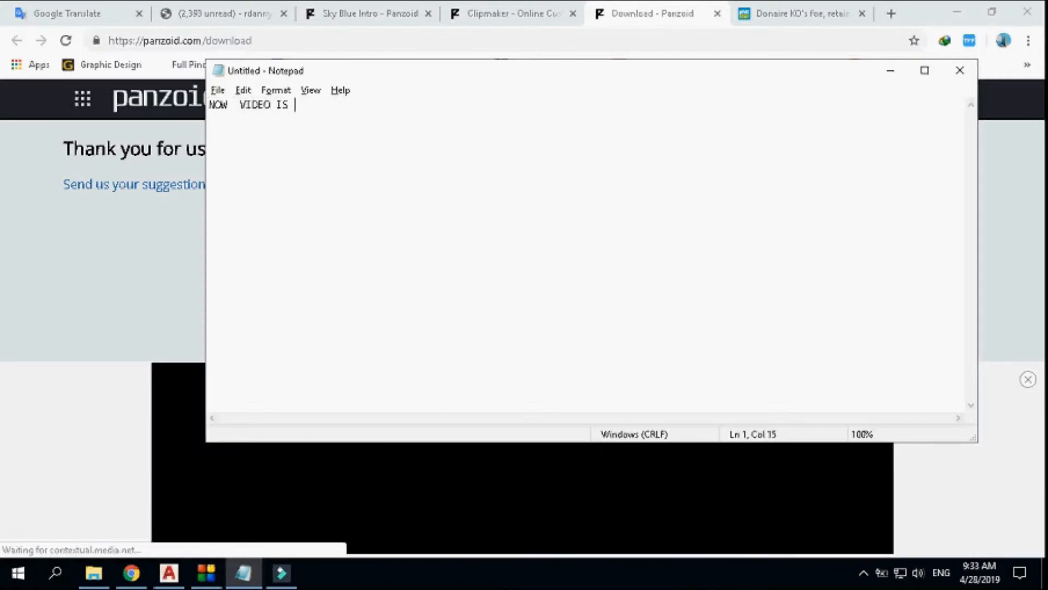
text( DOWNLOADED FROM PANZOID WEBS-ITE AND LETS IMPORT)
key(ctrl+a)
key(BackSpace)
click(890, 70)
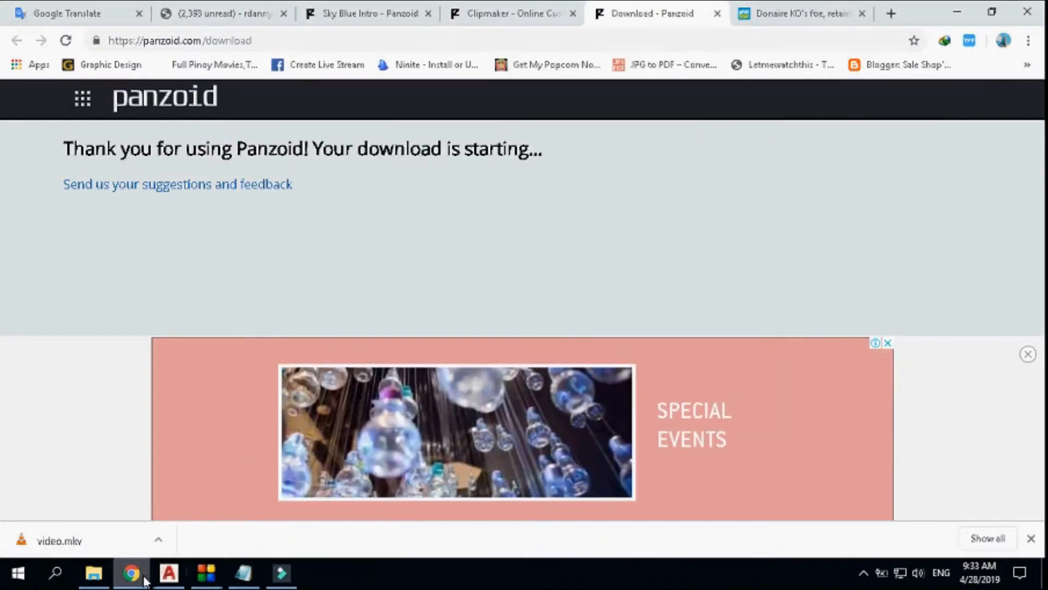
- Import the downloaded intro video.mkv into the Filmora media library
click(133, 576)
click(180, 74)
click(154, 94)
click(66, 245)
double_click(182, 210)
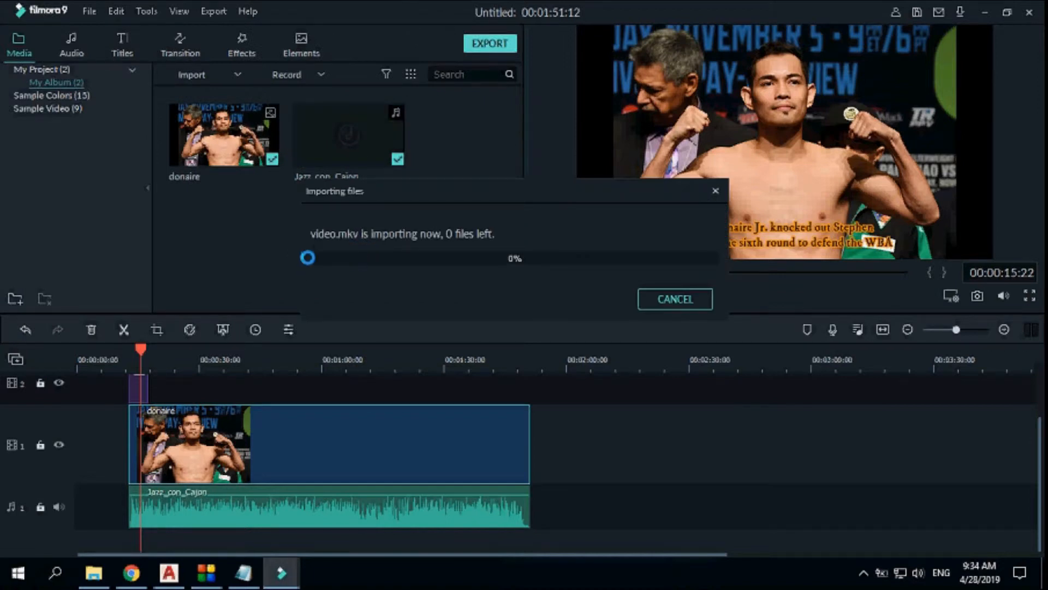
click(593, 309)
- Place the intro video at the timeline start without changing project settings, and shift the subtitle, picture and music directly behind it
drag(104, 449, 93, 439)
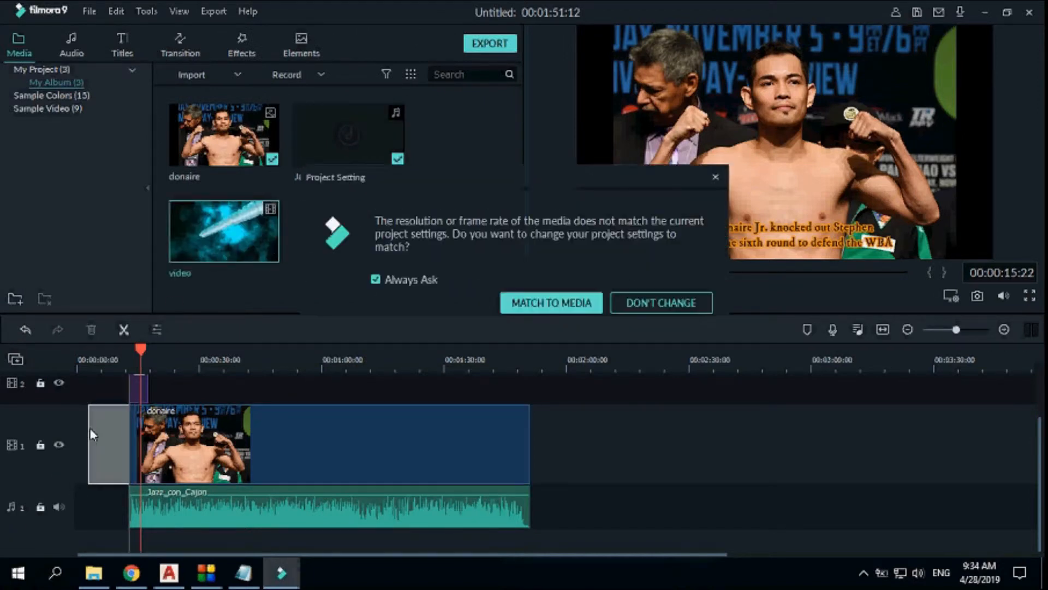
click(644, 301)
drag(261, 383, 135, 510)
drag(138, 398, 120, 398)
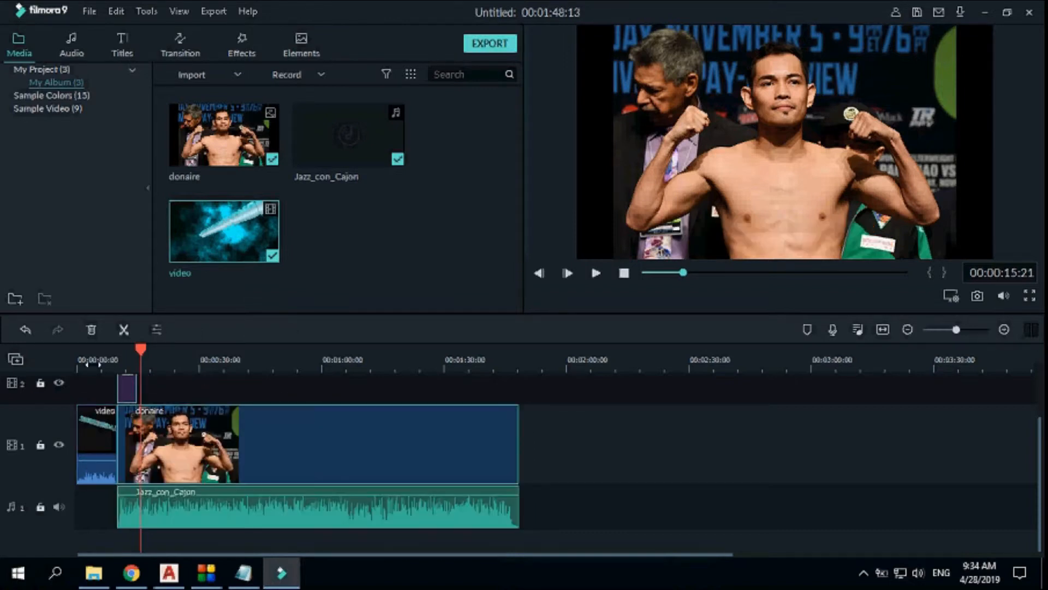
- Play the assembled timeline from the beginning to check the intro, picture, subtitle and music
click(82, 364)
click(595, 273)
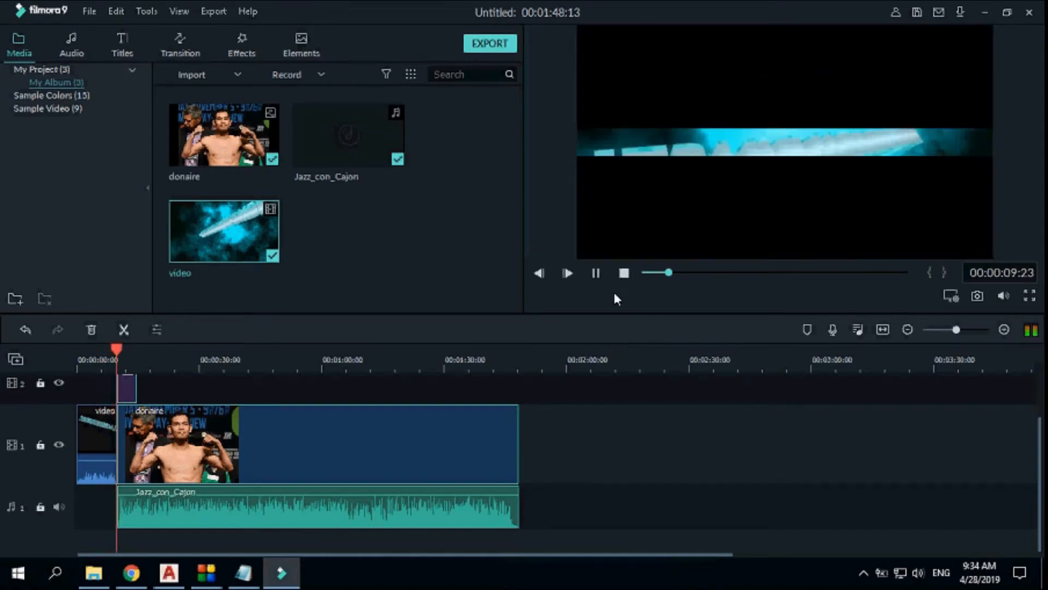
click(962, 329)
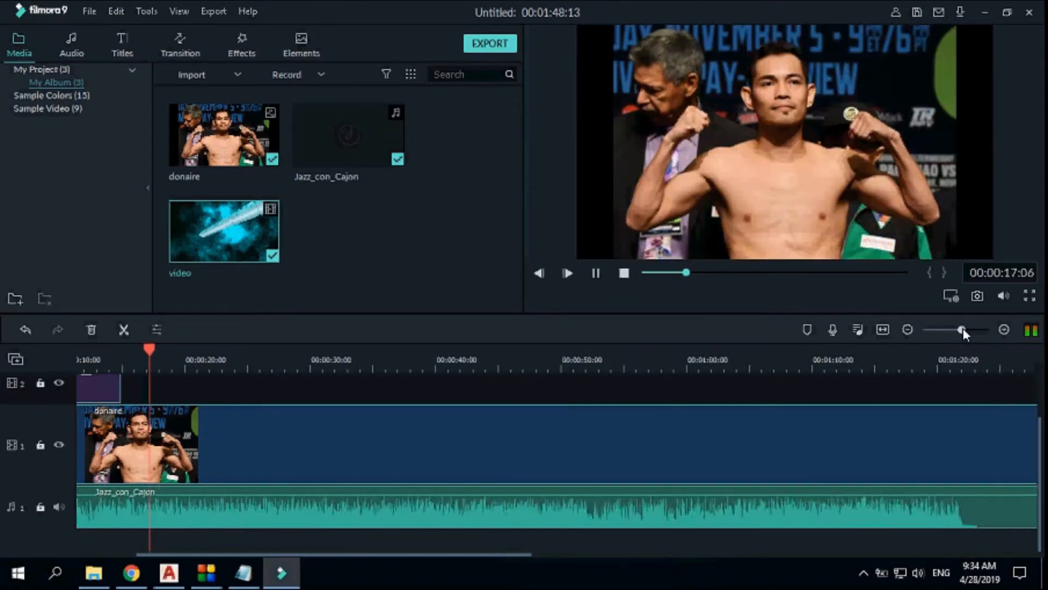
- Stop playback and place a second Subtitle 15 title directly behind the first one, opening it for text editing
drag(411, 555, 304, 543)
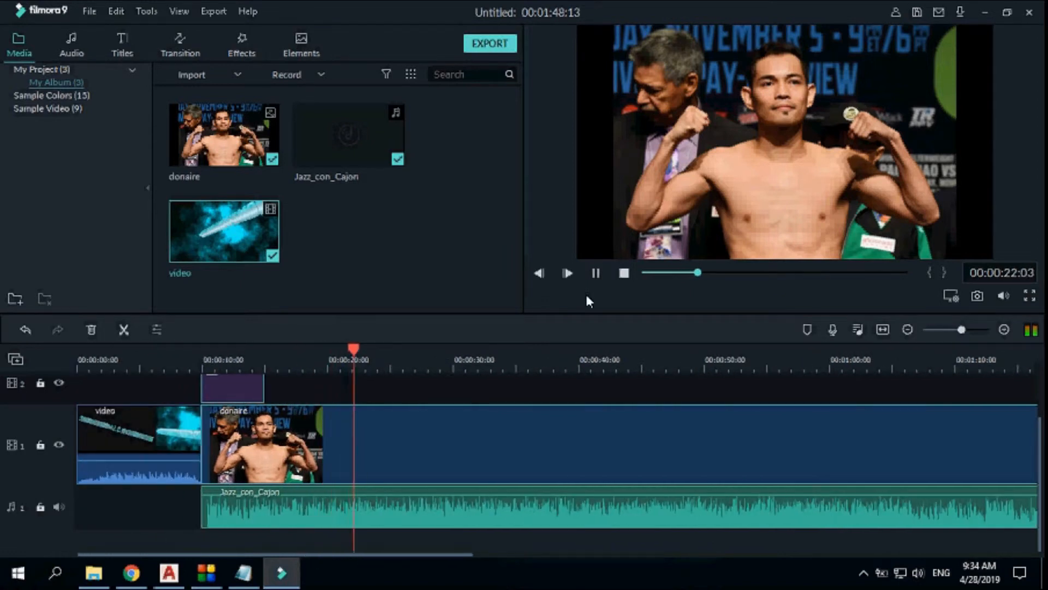
click(596, 273)
click(122, 44)
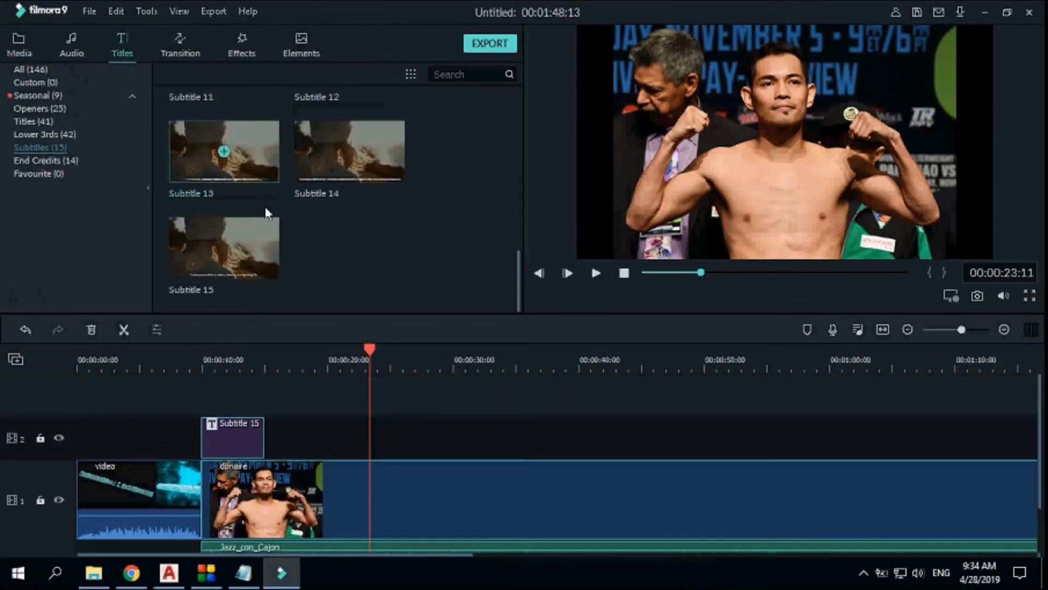
drag(245, 276, 284, 434)
double_click(290, 431)
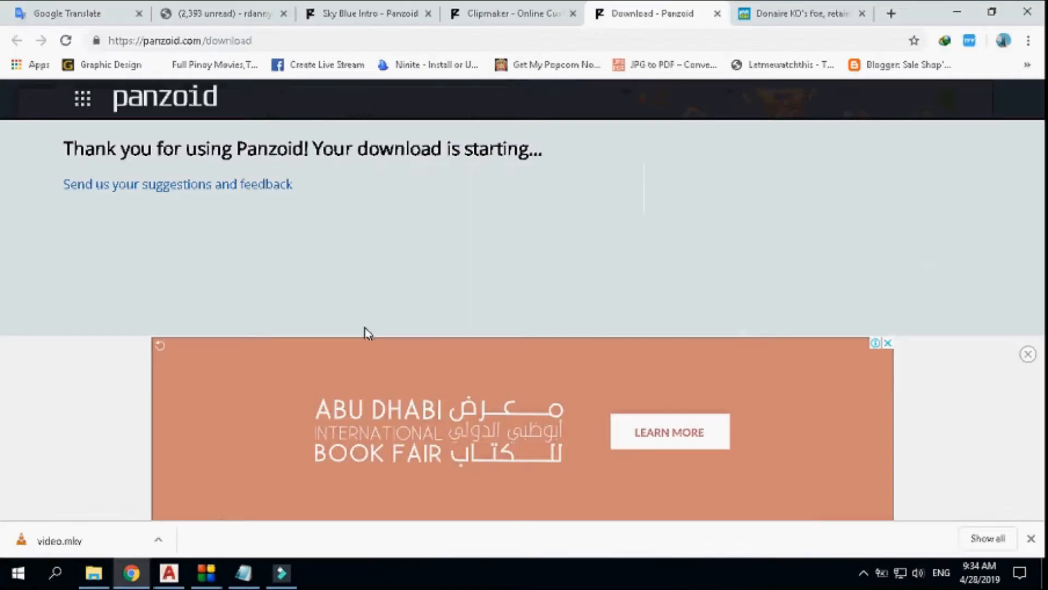
- In Chrome, close the Panzoid download tab and copy '"super" bantamweight title at the Cajun Dome' from the Philstar article
key(ctrl+Tab)
click(718, 12)
scroll(517, 312, down, 3)
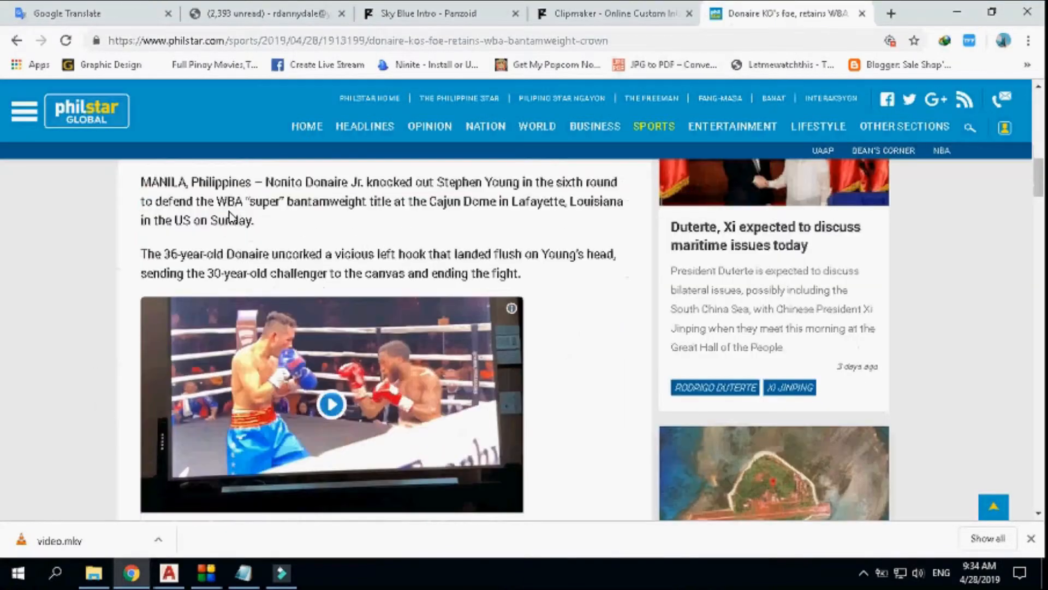
drag(243, 201, 462, 200)
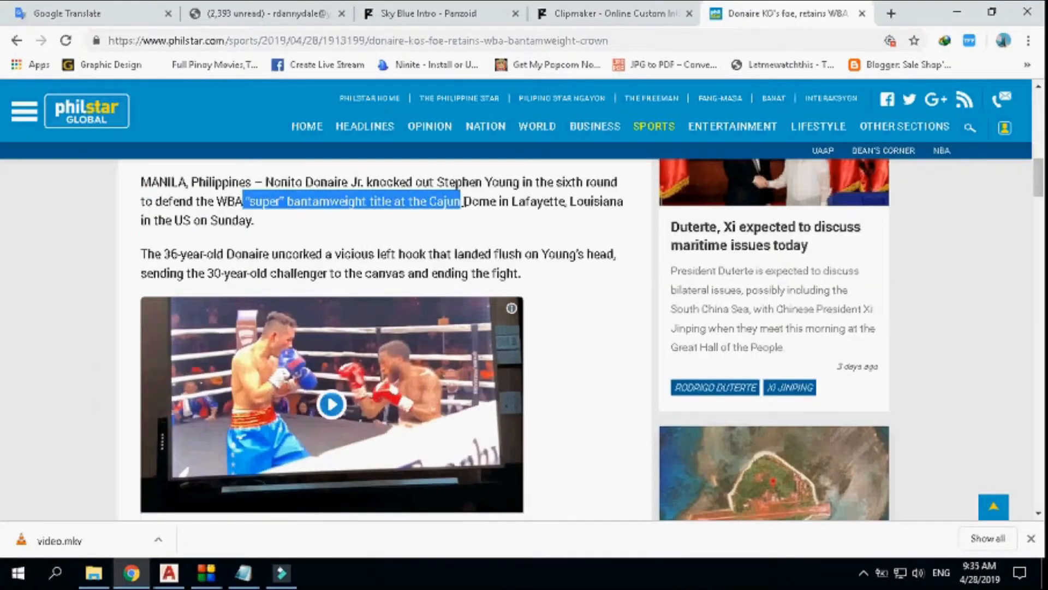
key(ctrl+c)
- Back in Filmora, set the second subtitle to '"super" bantamweight title at the Cajun Dome' without the source link, size 30, Text style 18
key(alt+Tab)
key(ctrl+a)
key(ctrl+v)
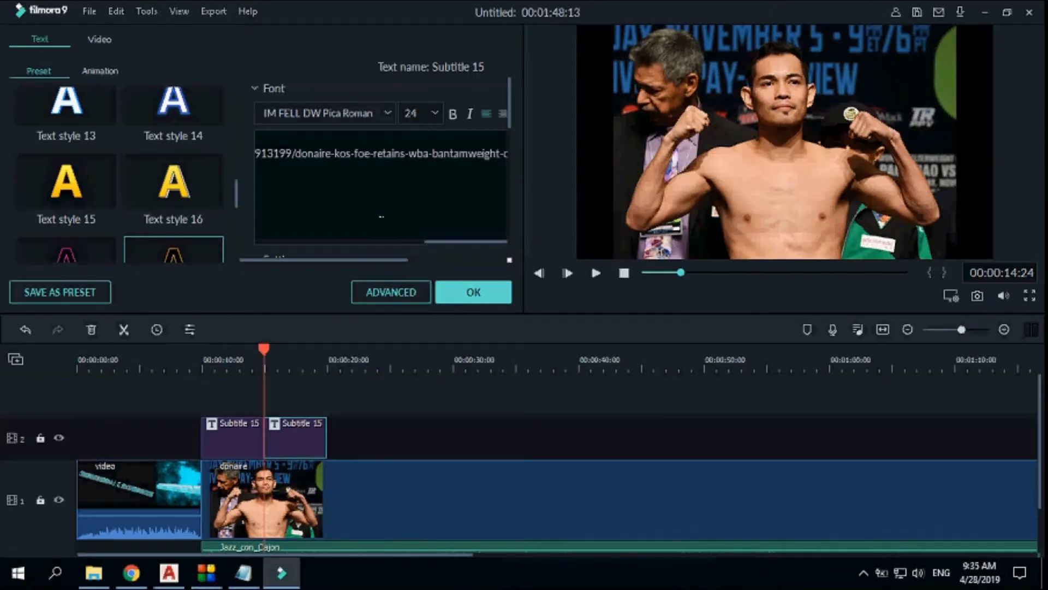
drag(396, 217, 272, 153)
key(BackSpace)
key(shift+Home)
key(BackSpace)
click(596, 273)
click(596, 273)
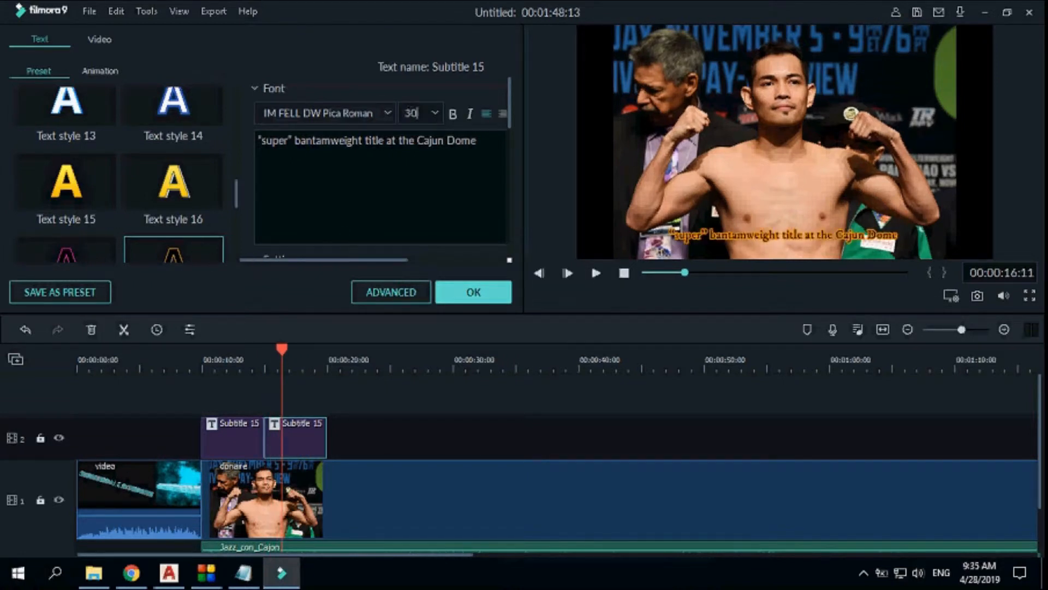
click(472, 292)
- Preview the second subtitle briefly and place a third Subtitle 15 title directly behind it
click(597, 272)
click(596, 273)
drag(299, 353, 327, 359)
drag(224, 247, 345, 438)
click(356, 363)
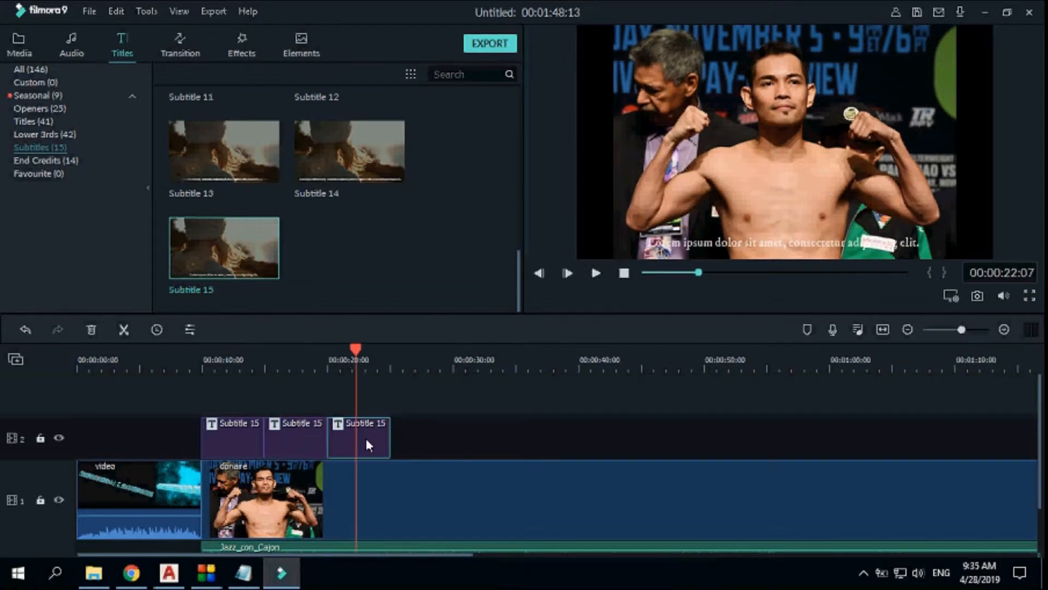
- Switch to the article in Chrome and copy "in Lafayette, Louisiana in the US on Sunday."
key(alt+Tab)
click(522, 230)
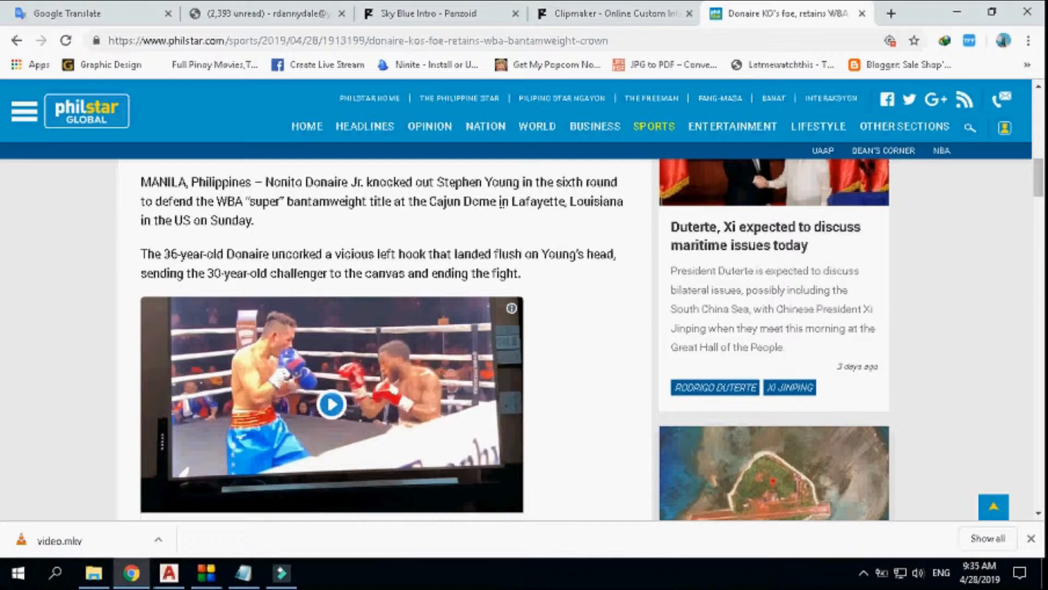
drag(500, 204, 257, 223)
key(ctrl+c)
- Back in Filmora, set the third subtitle to "in Lafayette, Louisiana in the US on Sunday." without the source link, size 30, Text style 18
key(alt+Tab)
key(ctrl+v)
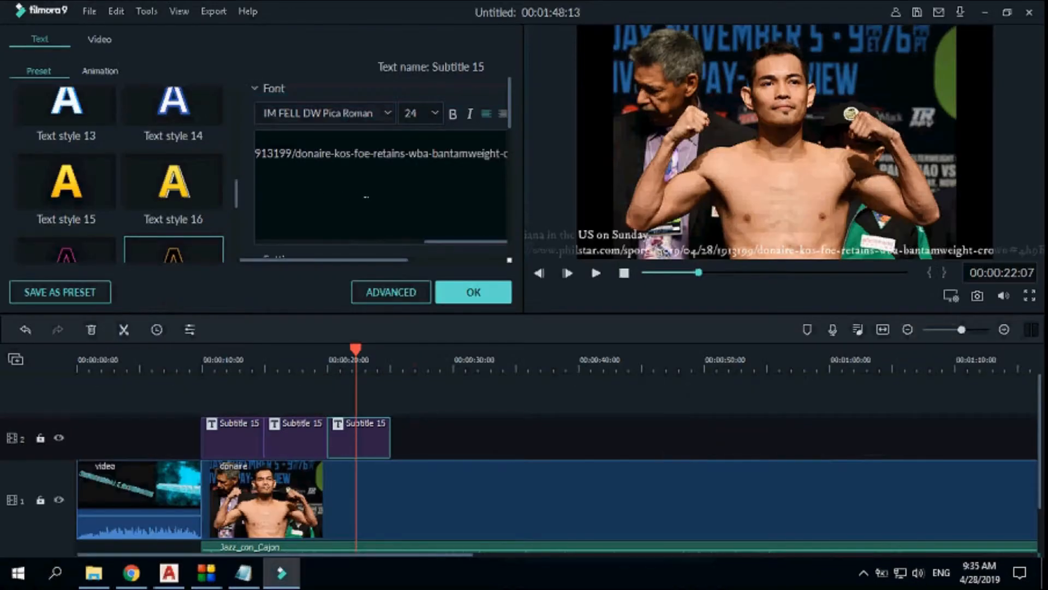
key(BackSpace)
drag(286, 154, 257, 154)
key(BackSpace)
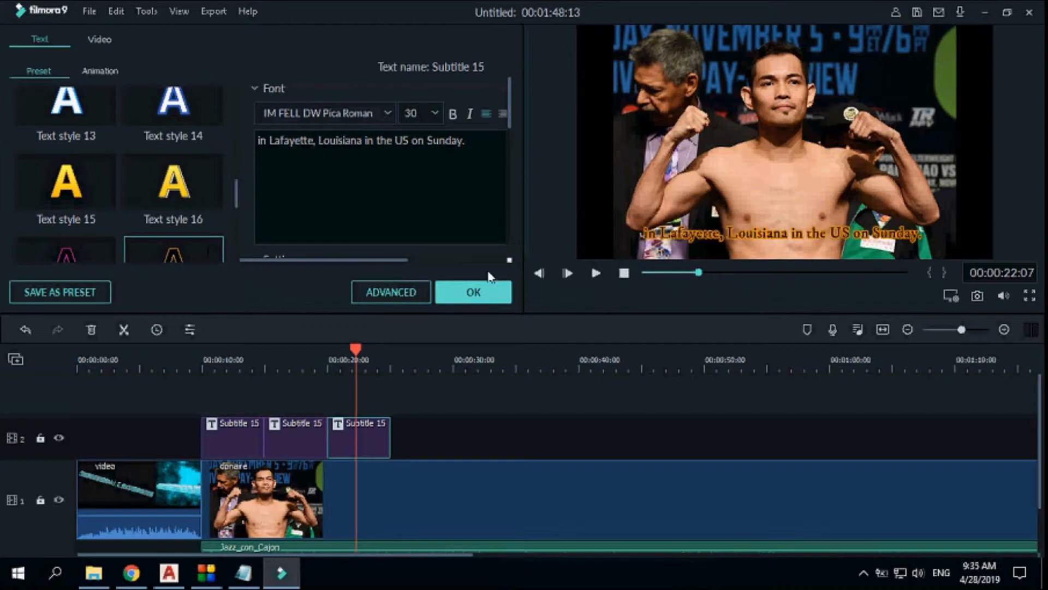
click(474, 292)
- Preview the third subtitle and place a fourth Subtitle 15 title directly behind it
click(595, 272)
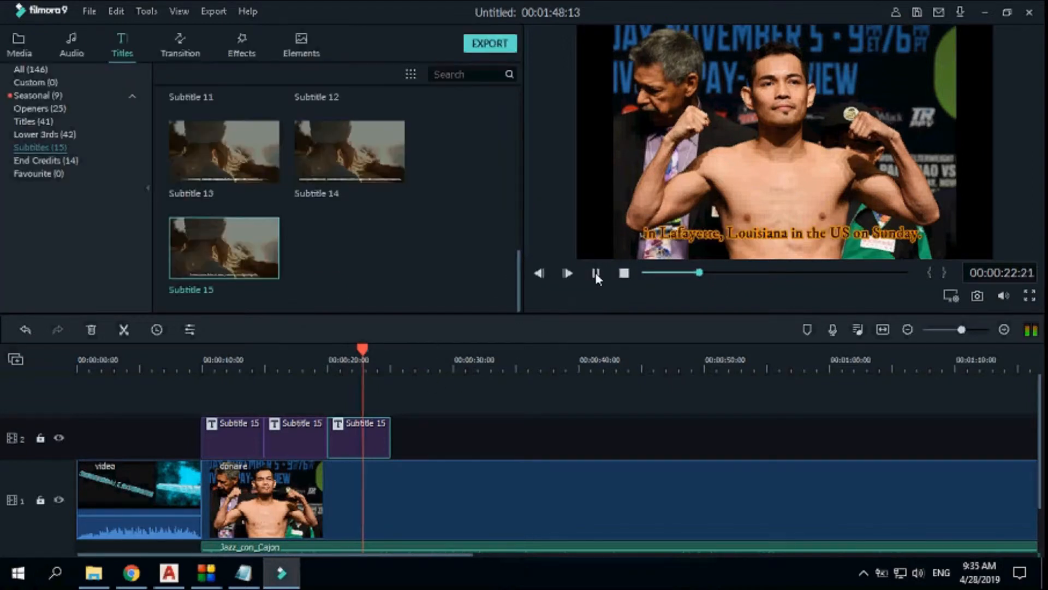
click(596, 273)
drag(256, 254, 390, 444)
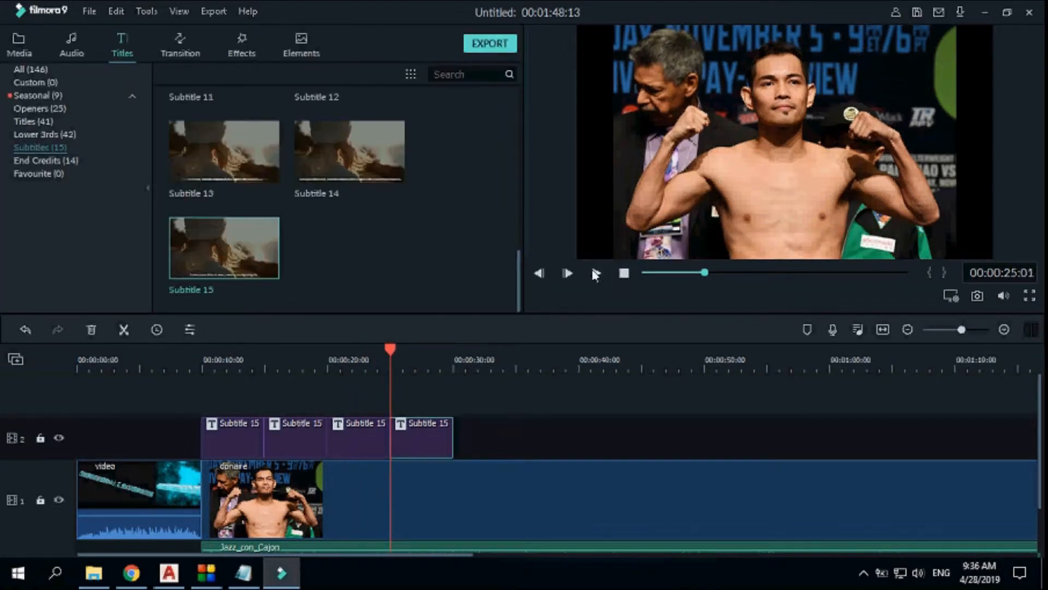
click(594, 270)
click(594, 271)
- Open the fourth subtitle for editing and clear its placeholder text
double_click(420, 437)
click(370, 208)
key(ctrl+a)
key(BackSpace)
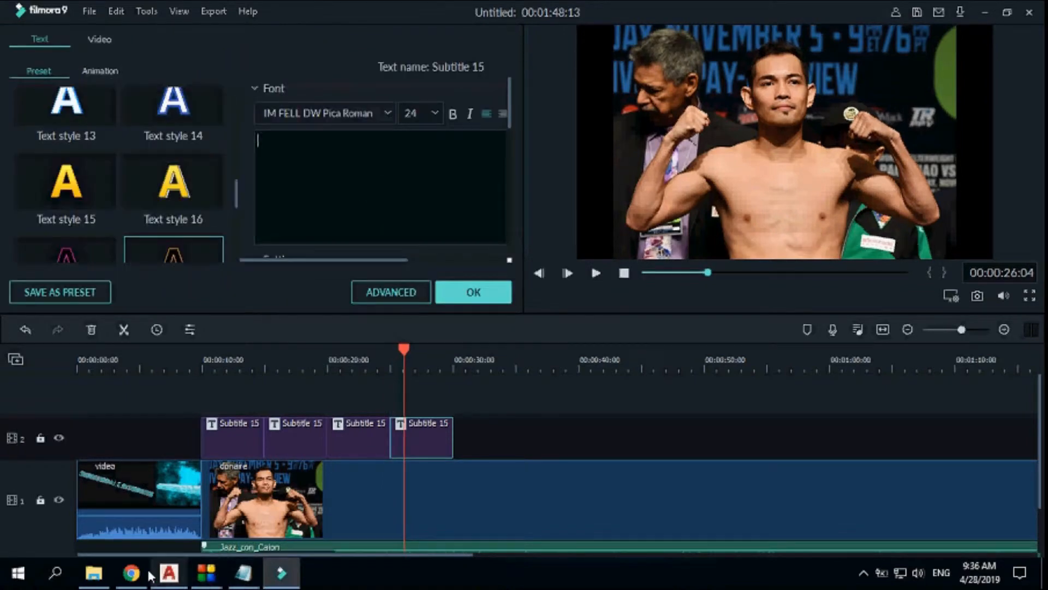
- Switch to the article in Chrome and copy "The 36-year-old Donaire uncorked a vicious left hook"
click(131, 573)
click(157, 271)
drag(141, 253, 425, 255)
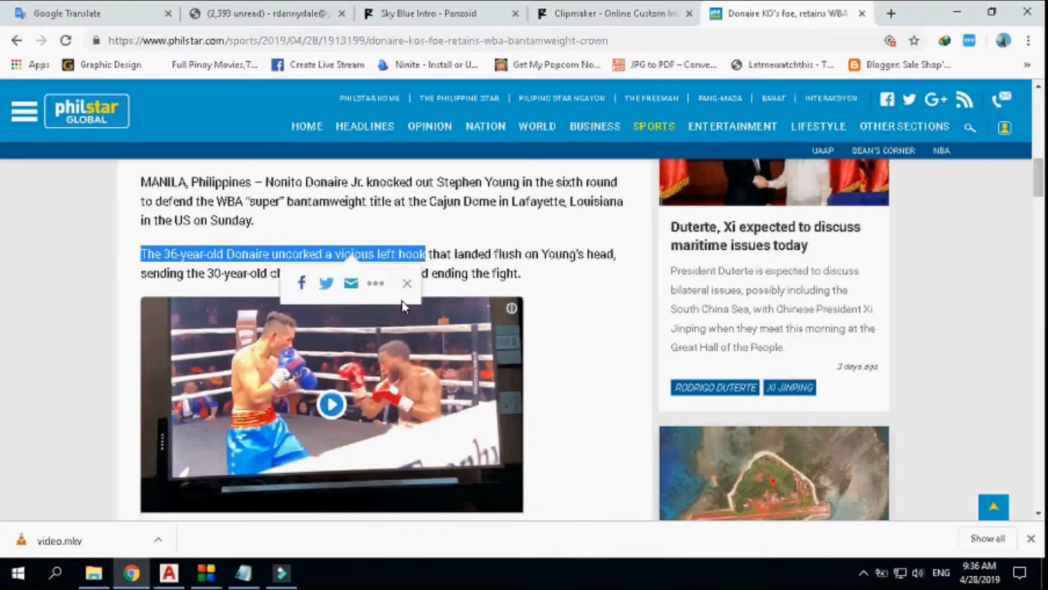
key(ctrl+c)
- Back in Filmora, paste the copied left-hook sentence into the fourth subtitle, remove the source link, and apply size 30 and Text style 18
key(alt+Tab)
key(ctrl+v)
drag(279, 153, 509, 154)
key(BackSpace)
drag(260, 167, 747, 164)
key(BackSpace)
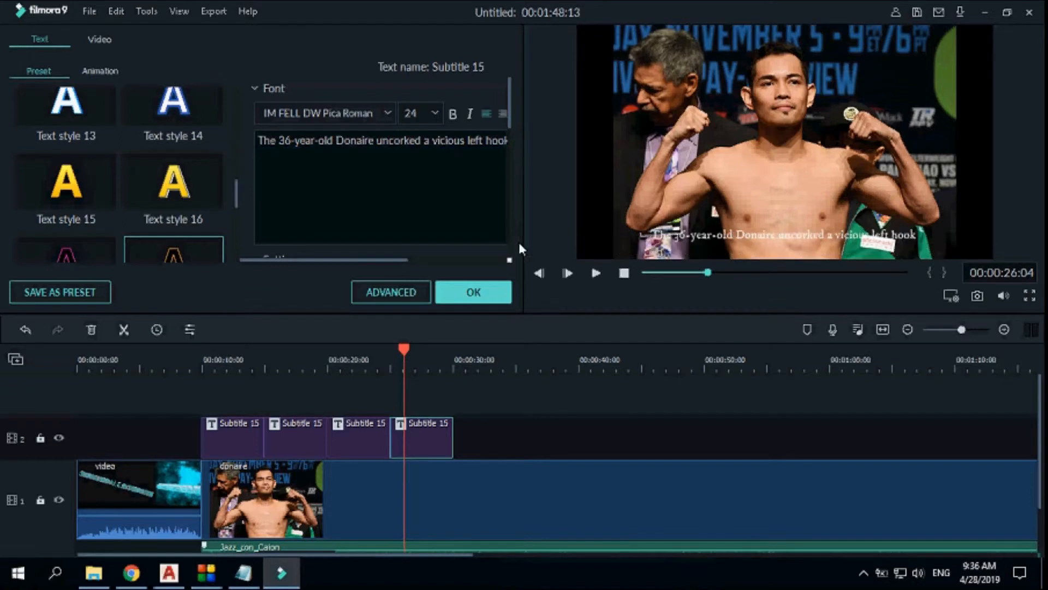
double_click(174, 249)
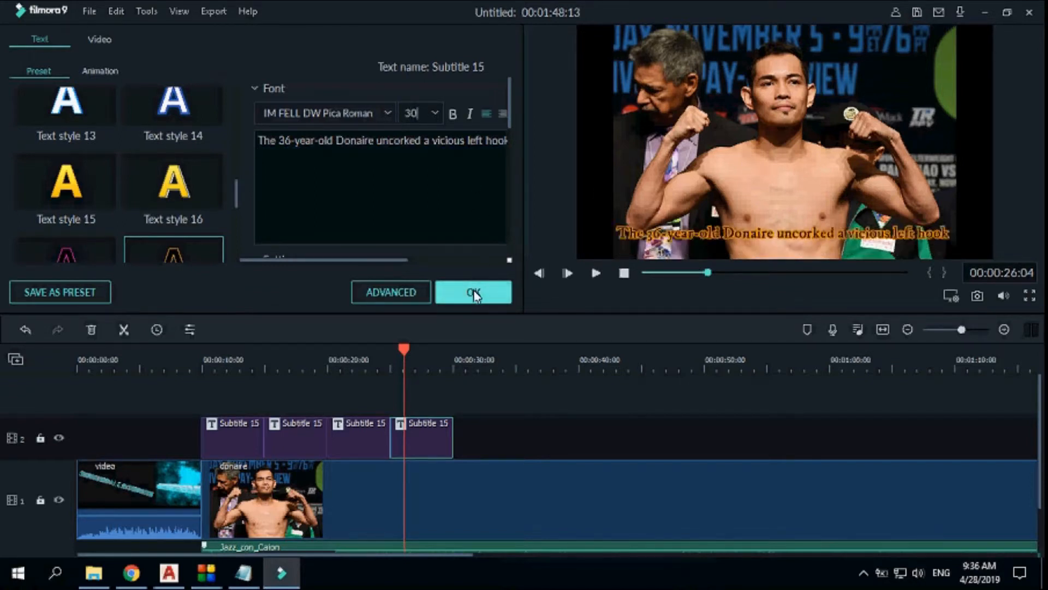
click(473, 292)
- Add a fifth Subtitle 15 title behind the fourth and copy "that landed flush on Young's head, sending the 30-year-old" from the article in Chrome
drag(404, 349, 454, 429)
click(475, 362)
key(alt+Tab)
click(429, 255)
drag(429, 254, 270, 276)
key(ctrl+c)
- Back in Filmora, replace the fifth subtitle's placeholder with the copied text, remove the source link, and apply size 30 and Text style 18
key(alt+Tab)
key(ctrl+a)
key(ctrl+v)
drag(313, 153, 727, 159)
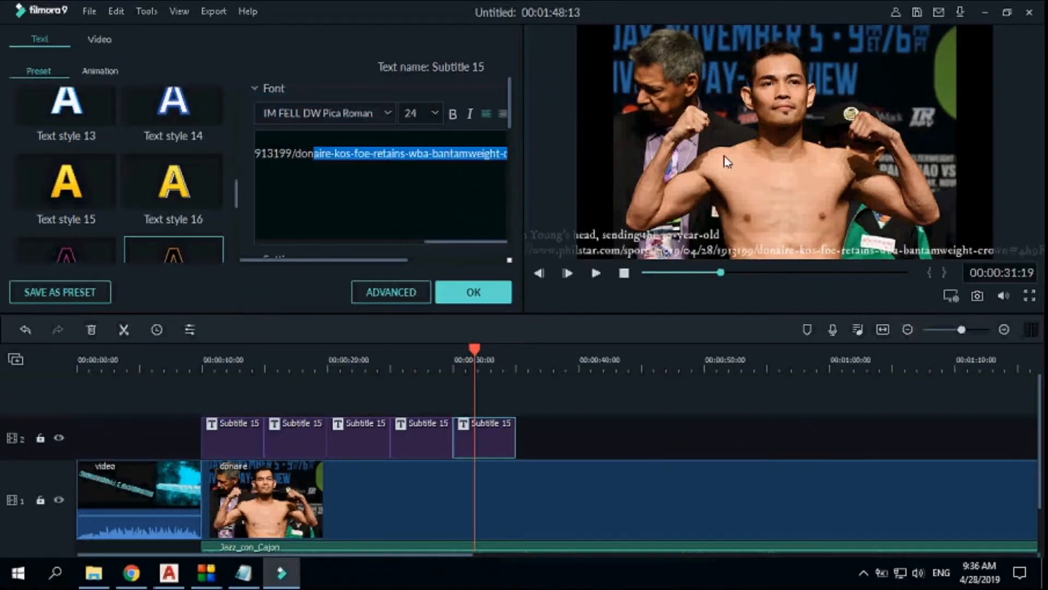
key(BackSpace)
drag(505, 154, 255, 153)
key(BackSpace)
text(30)
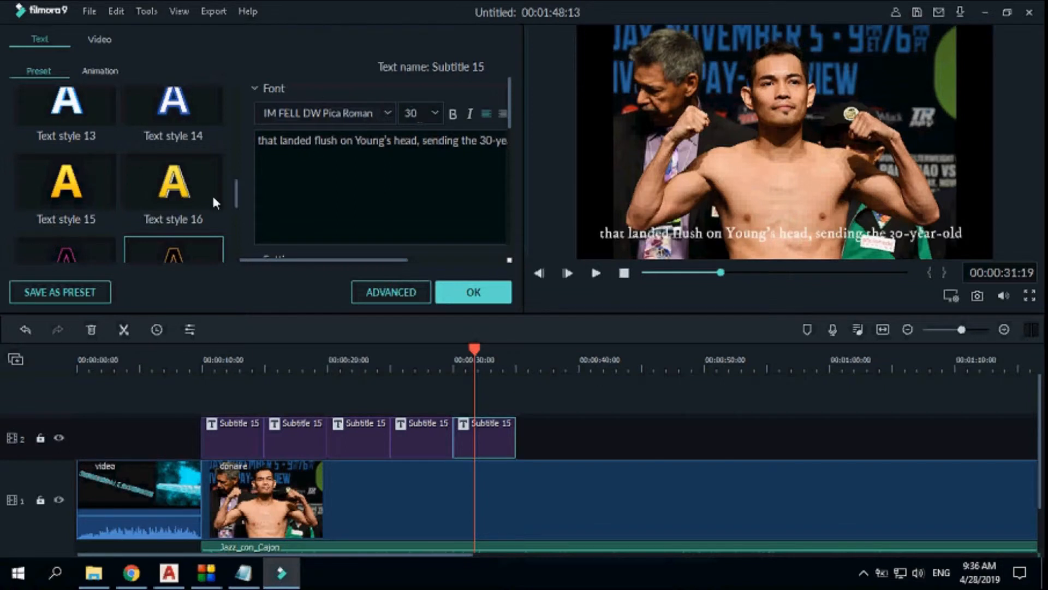
click(193, 249)
click(494, 297)
- Place a sixth Subtitle 15 title directly behind the fifth and open it for text editing
click(513, 368)
mouse_move(517, 354)
mouse_down()
mouse_move(520, 366)
mouse_move(515, 351)
mouse_up()
drag(250, 271, 522, 445)
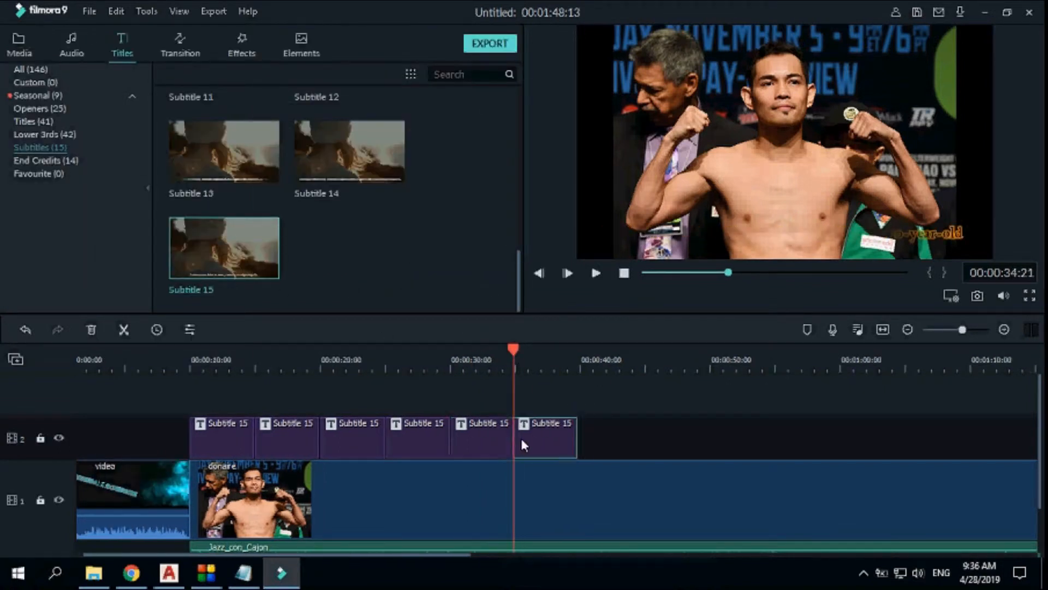
double_click(522, 445)
- Switch to the article in Chrome and copy "challenger to the canvas and ending the fight."
key(alt+Tab)
drag(270, 273, 529, 282)
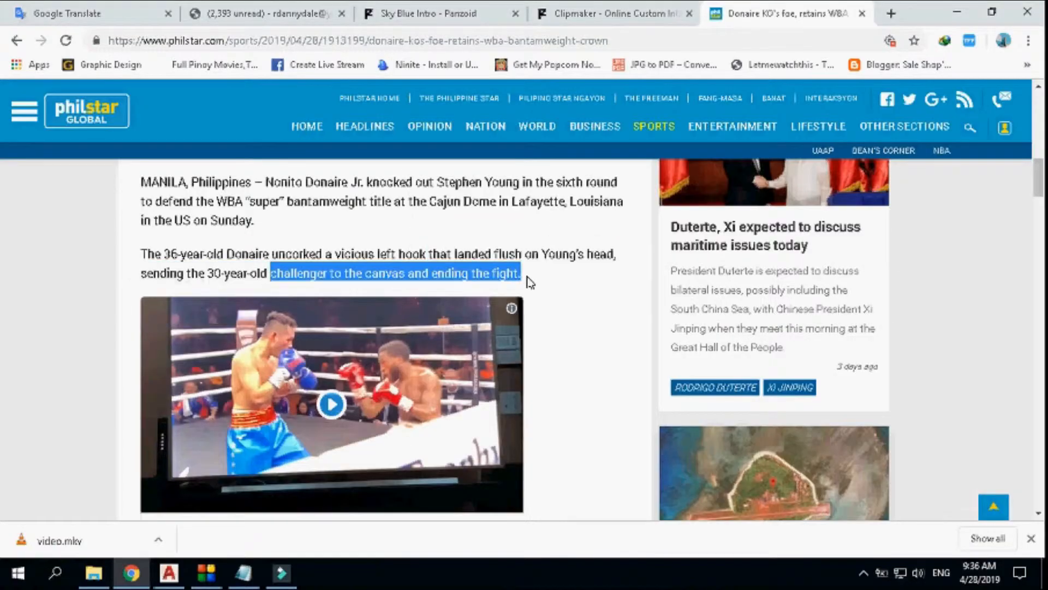
key(ctrl+c)
- Back in Filmora, set the sixth subtitle to "challenger to the canvas and ending the fight." without the source link, size 30, Text style 18
key(alt+Tab)
key(ctrl+v)
key(BackSpace)
key(BackSpace)
key(BackSpace)
key(BackSpace)
key(BackSpace)
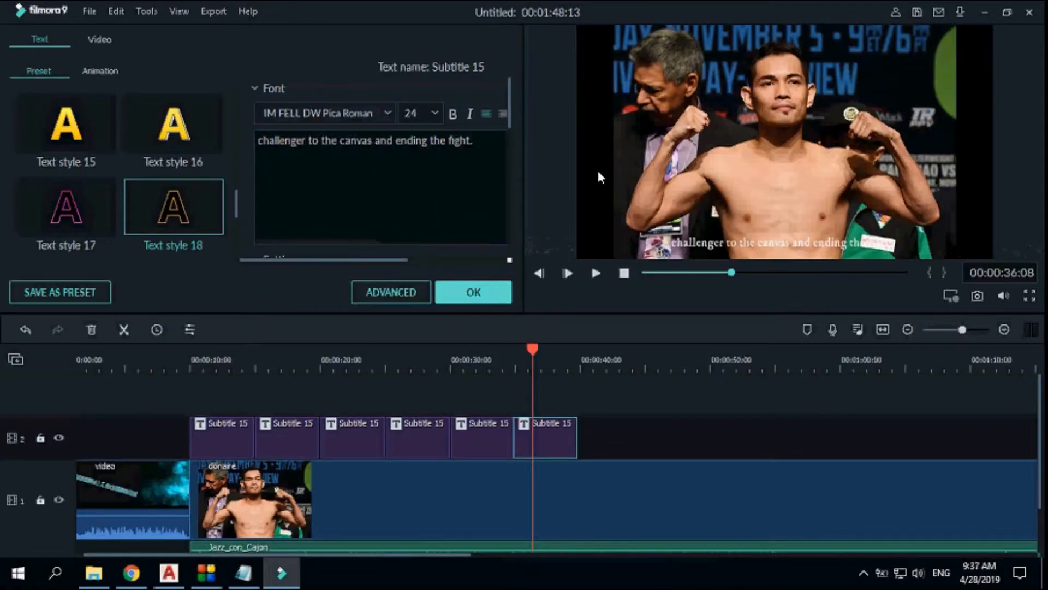
text(30)
double_click(198, 196)
click(473, 292)
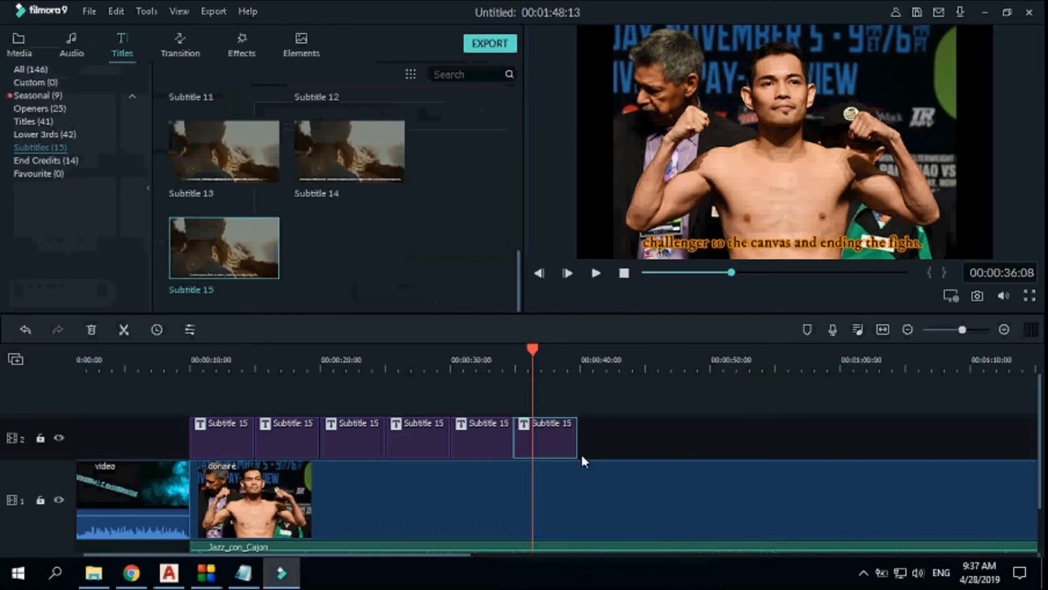
- Move and lengthen the six subtitle clips so they run back to back across the full length of the donaire picture
drag(962, 329, 956, 330)
drag(230, 438, 510, 440)
drag(418, 439, 351, 439)
drag(188, 440, 261, 438)
drag(247, 436, 216, 437)
drag(155, 441, 215, 440)
drag(196, 437, 165, 440)
drag(351, 434, 370, 437)
drag(298, 439, 319, 436)
mouse_move(289, 437)
mouse_down()
mouse_move(306, 438)
mouse_move(283, 435)
mouse_up()
click(253, 437)
drag(201, 435, 221, 437)
drag(235, 436, 260, 437)
click(163, 434)
drag(164, 431, 184, 437)
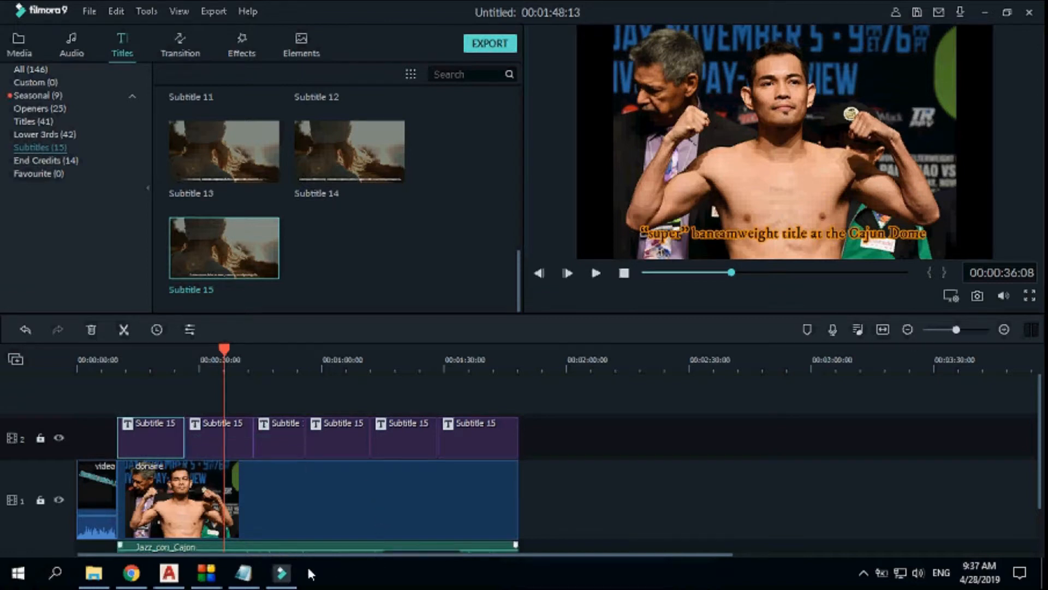
- Write a Notepad note beginning "LETS ADD OUR", select all its text, and return to Filmora
click(243, 572)
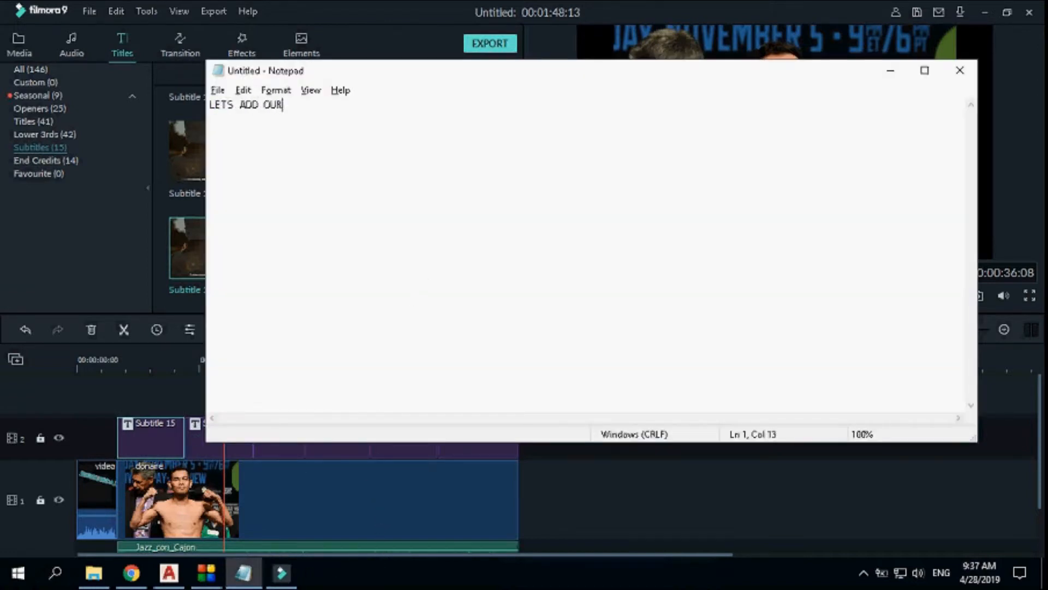
key(ctrl+a)
key(alt+Tab)
- Place the Opener 15 title directly behind the last subtitle and open it for text editing
click(34, 123)
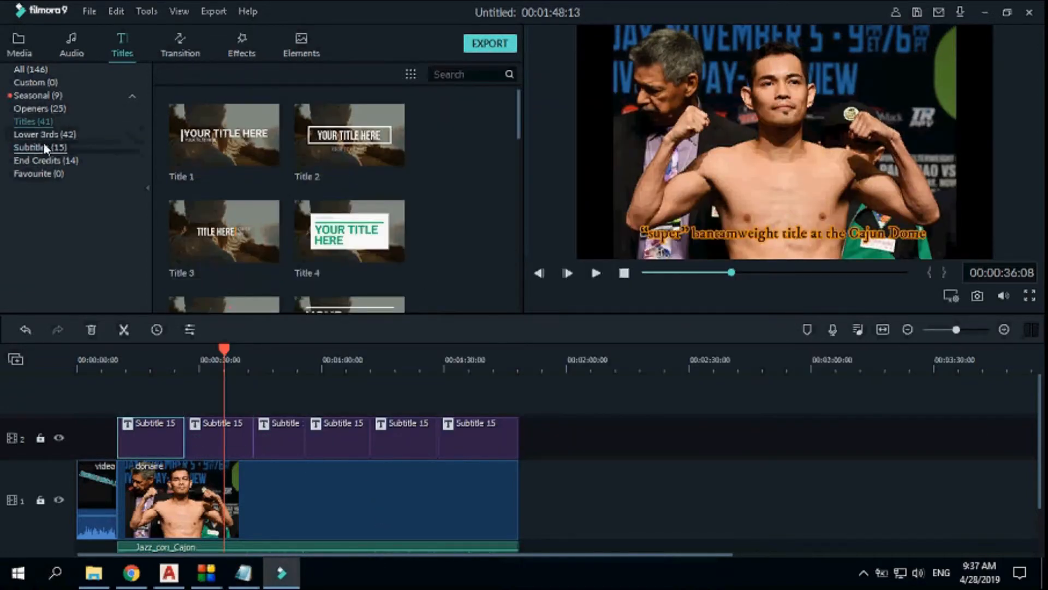
click(40, 109)
scroll(219, 206, down, 6)
drag(264, 160, 467, 371)
drag(432, 246, 522, 443)
double_click(528, 437)
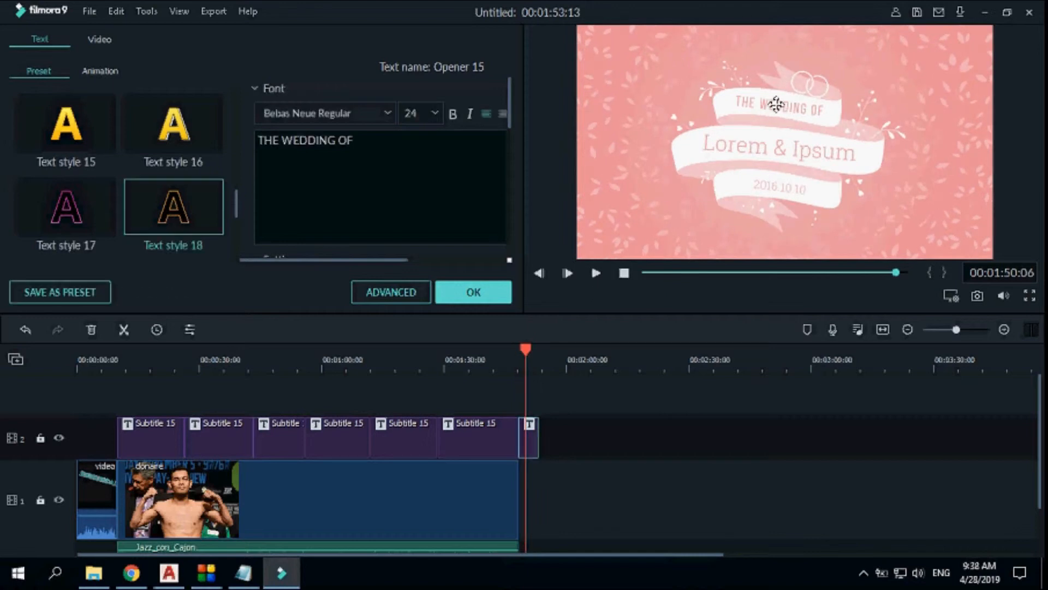
- Replace the opener's "THE WEDDING OF" line with LIKE
click(770, 112)
click(398, 164)
key(ctrl+a)
text(LIKE)
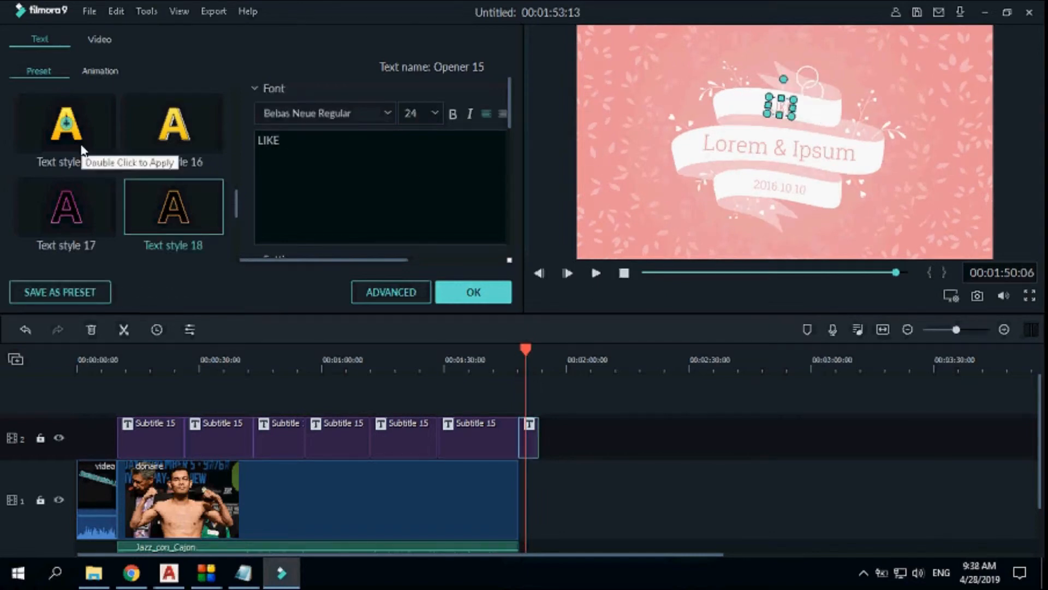
- Replace the opener's "Lorem & Ipsum" line with SHARE, apply Text style 17, and move it slightly upward on the middle ribbon
click(756, 143)
drag(332, 141, 38, 129)
text(SHARE)
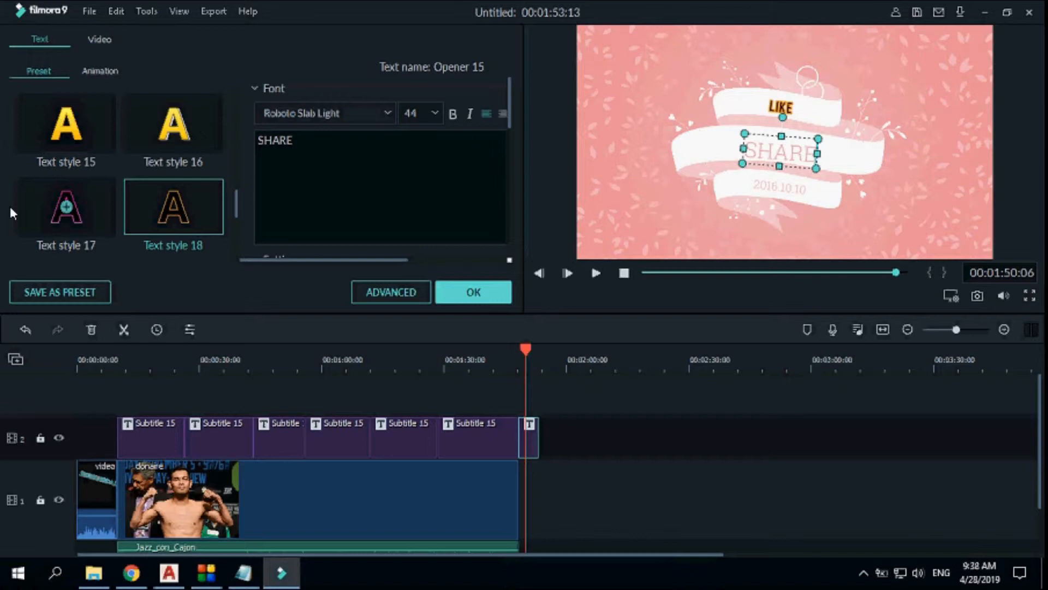
double_click(66, 210)
click(770, 133)
mouse_move(774, 133)
mouse_down()
mouse_move(780, 110)
mouse_move(773, 128)
mouse_up()
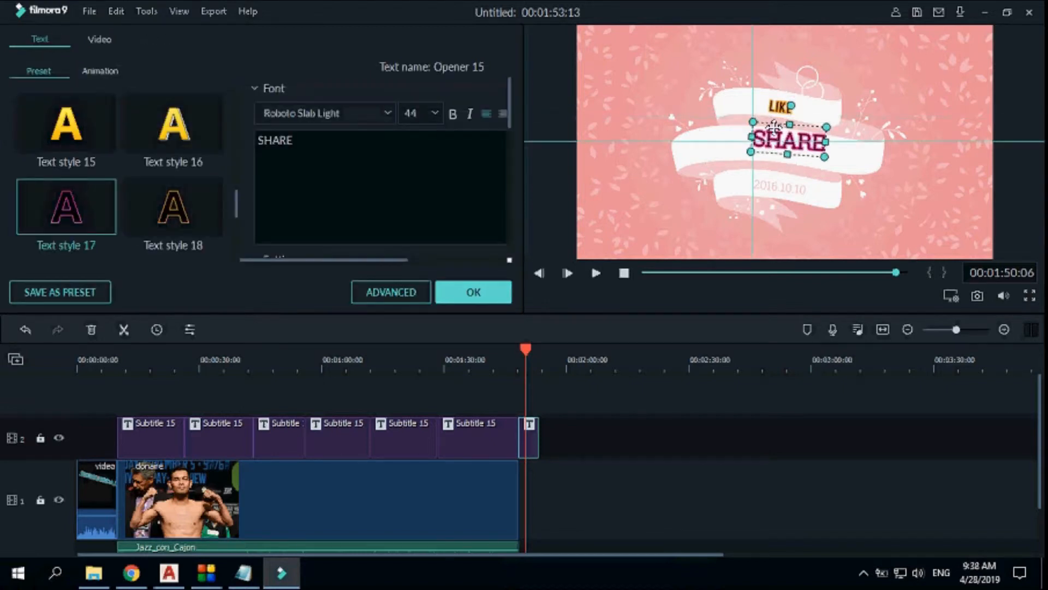
- Replace the opener's date line with SUBSCRIBED, apply Text style 18 at size 30, and accept the title edits
click(777, 182)
key(ctrl+a)
text(SUB)
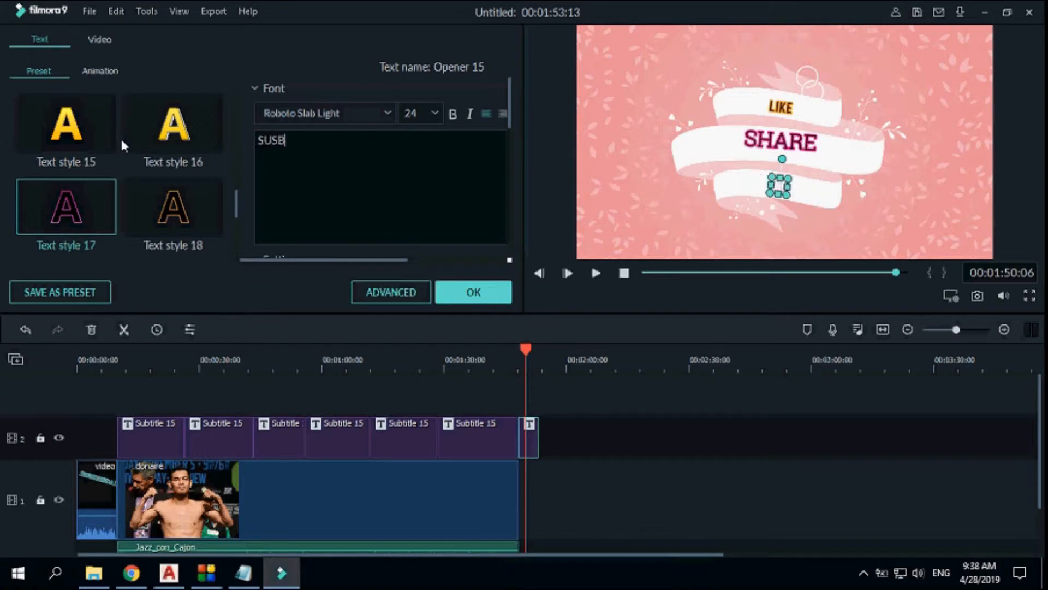
text(SCRIBED)
double_click(203, 180)
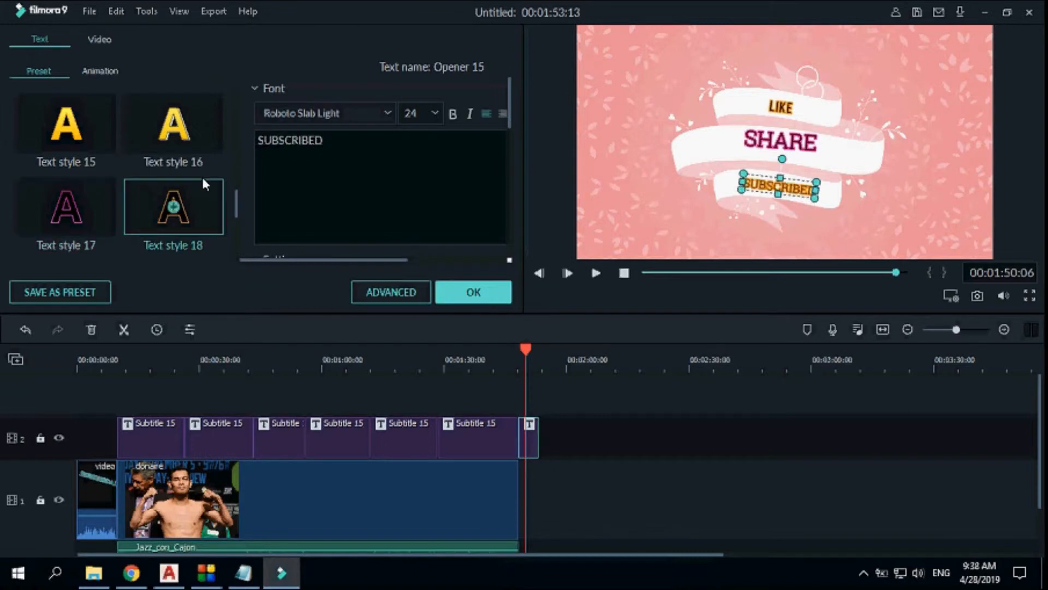
text(30)
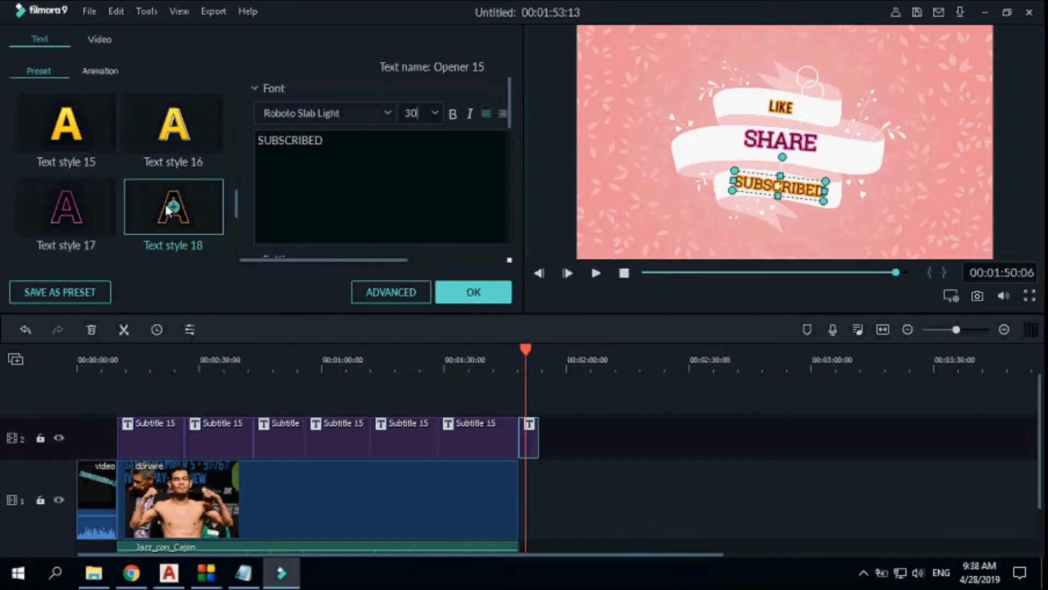
click(473, 292)
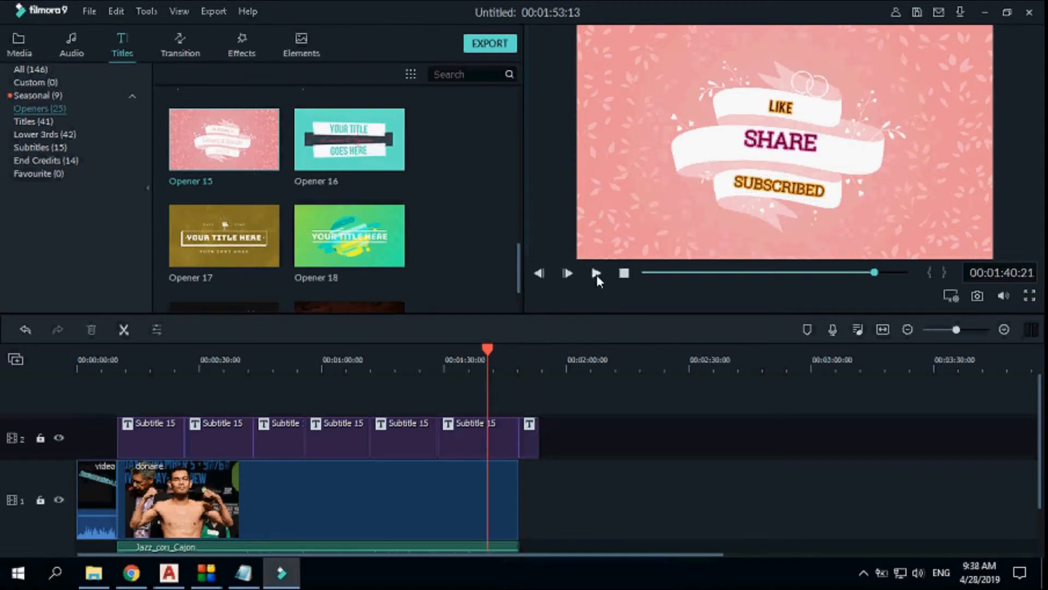
- Place the Lower Third 12 title on a new track above the closing opener and open it for text editing
click(596, 273)
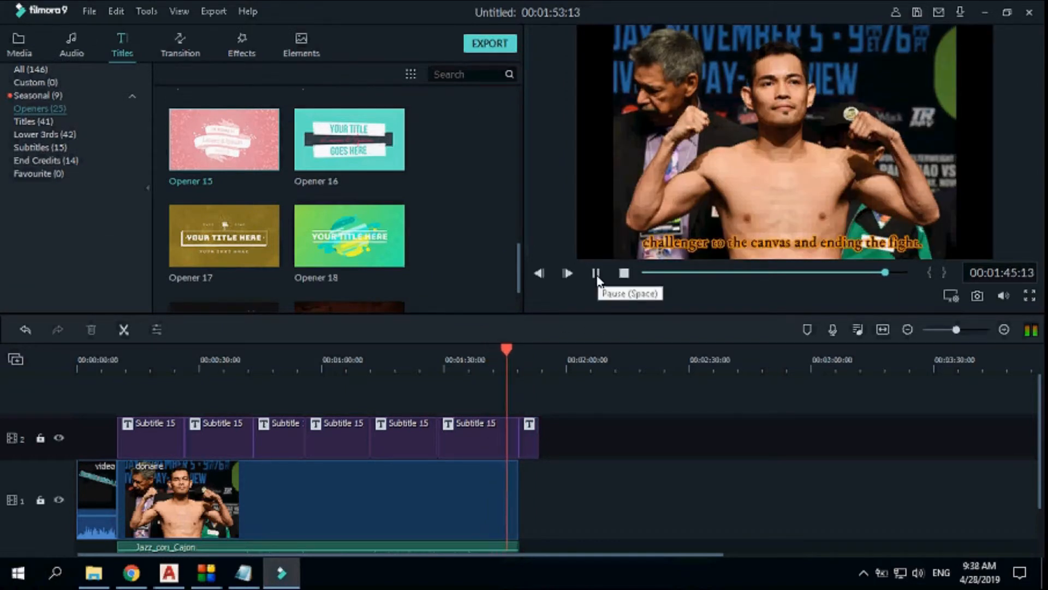
click(596, 273)
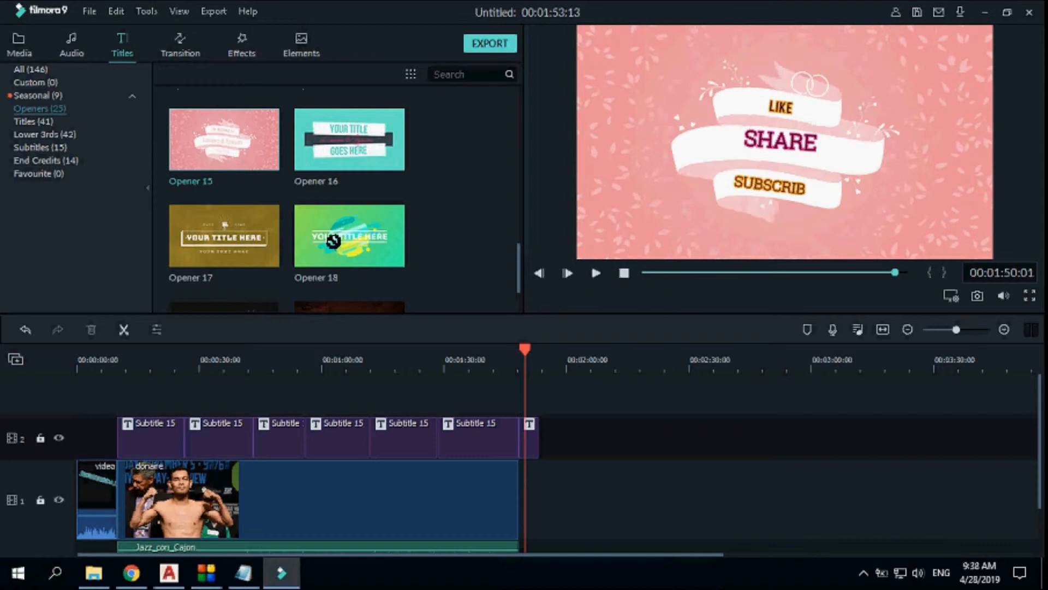
click(35, 95)
click(32, 134)
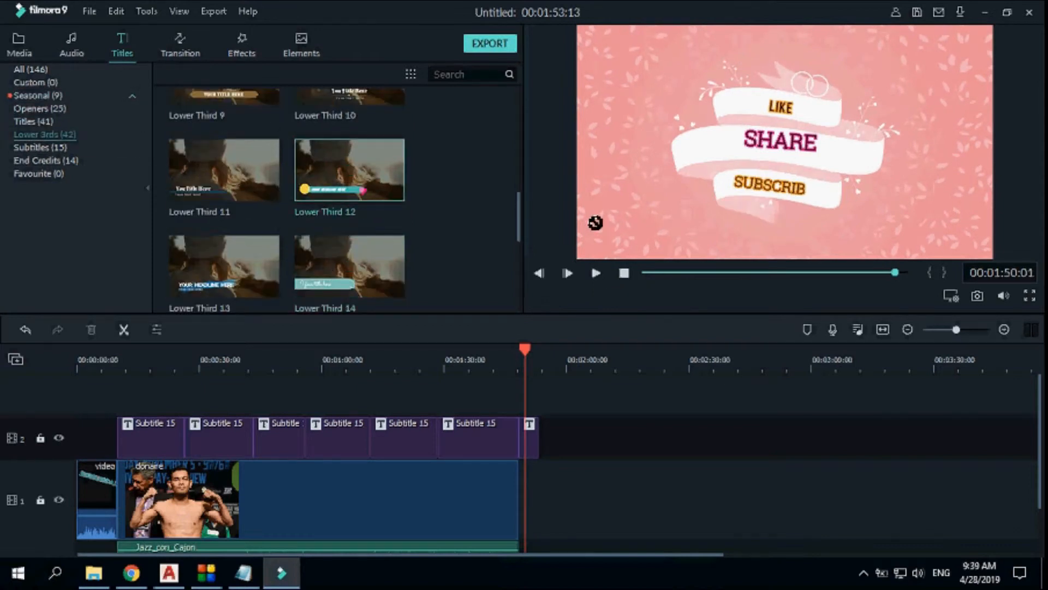
drag(523, 492, 526, 393)
double_click(532, 491)
click(598, 275)
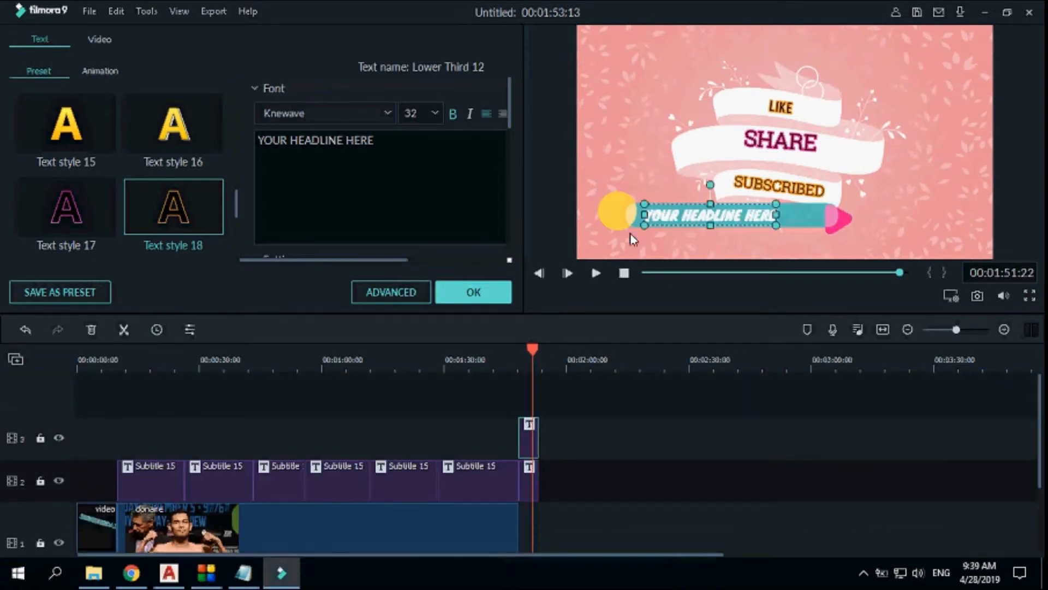
- Move the lower third's banner shape and its headline text down to the bottom edge of the video frame
click(629, 216)
double_click(633, 214)
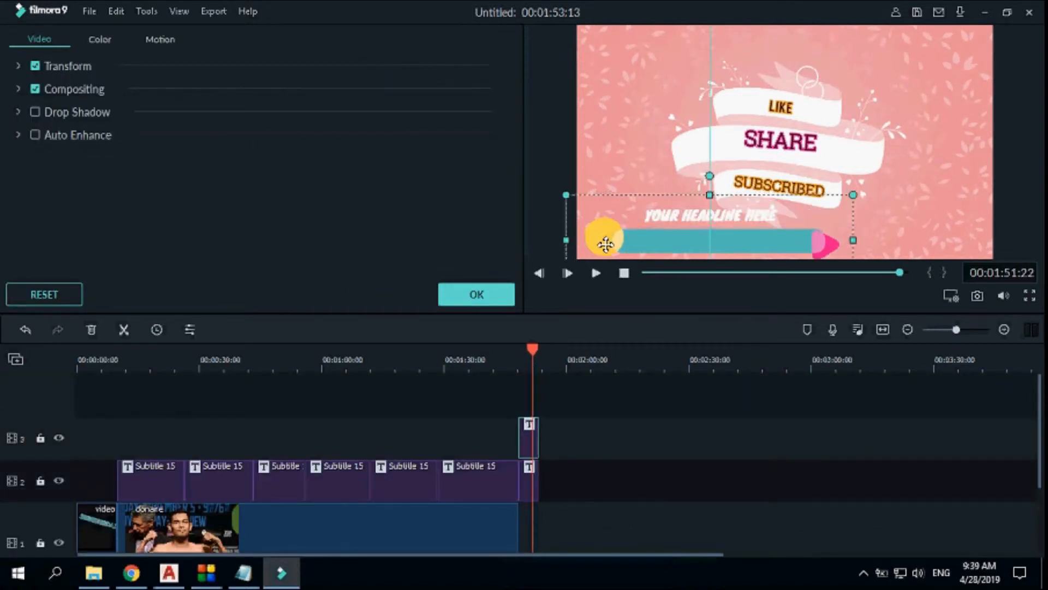
drag(639, 262, 645, 254)
- Replace the lower third's headline with the channel owner's full name, apply Text style 17, and preview the title
key(ctrl+a)
text(SHERLINDALE ROMBERN)
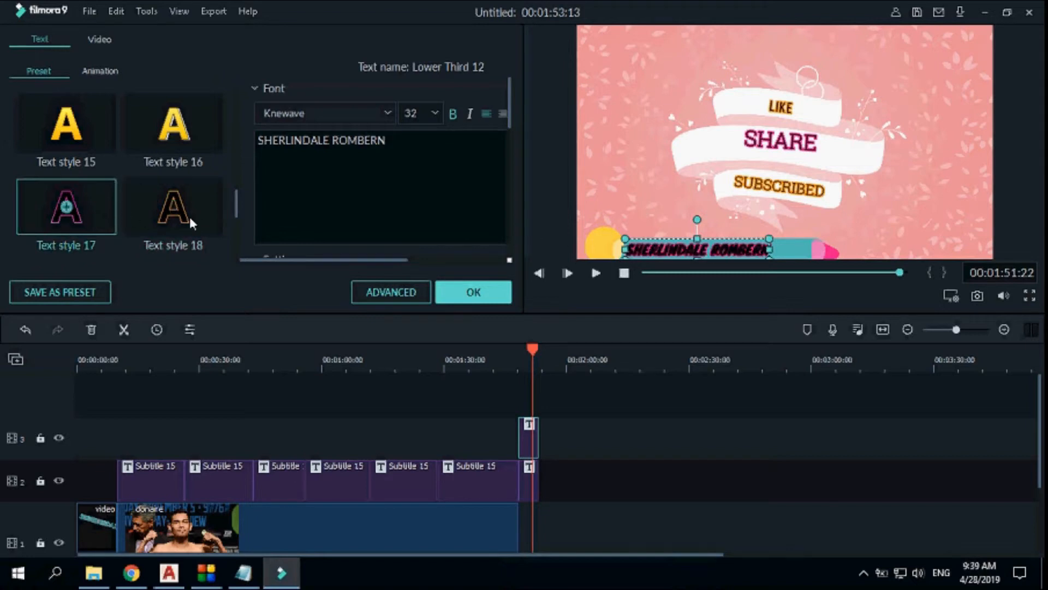
click(595, 274)
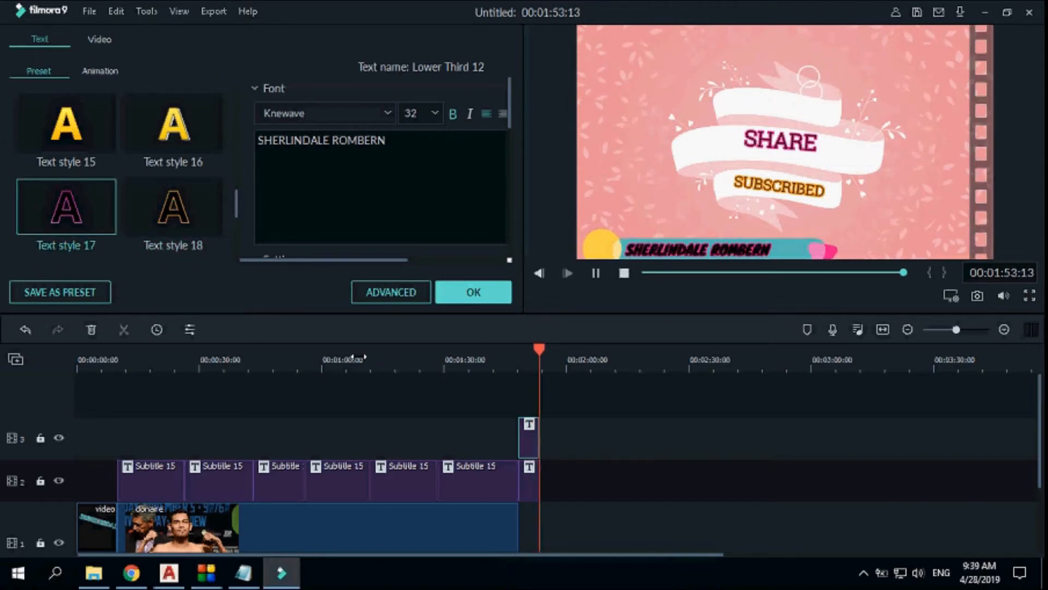
click(596, 274)
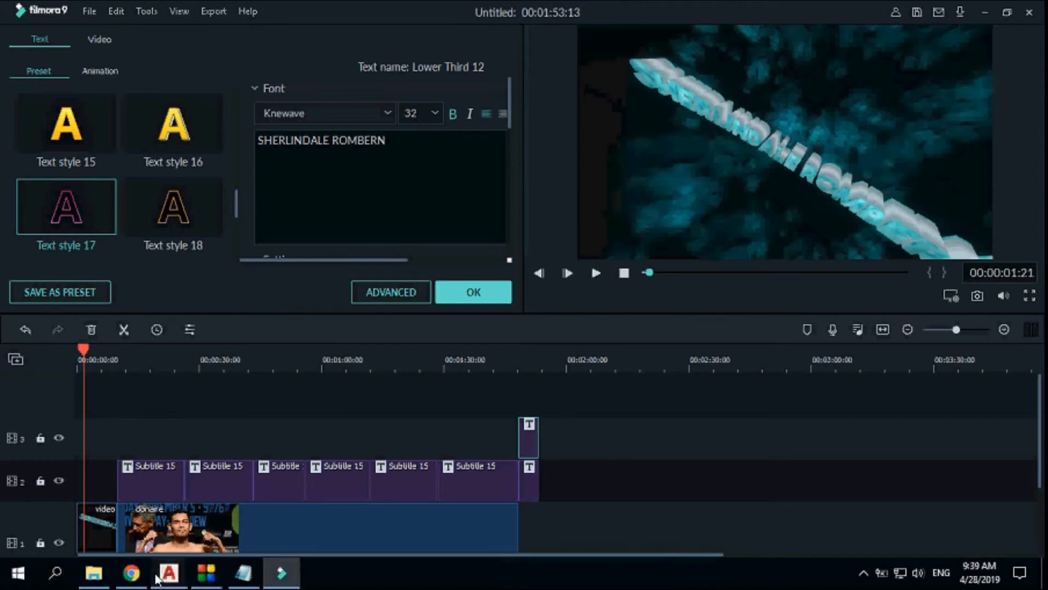
click(158, 576)
click(270, 280)
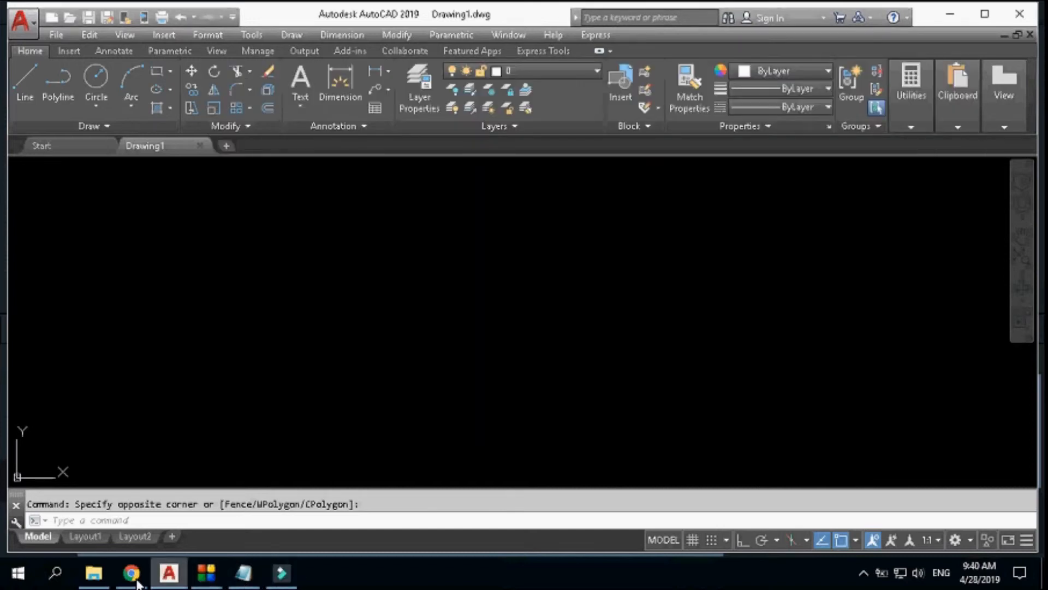
click(132, 581)
click(131, 579)
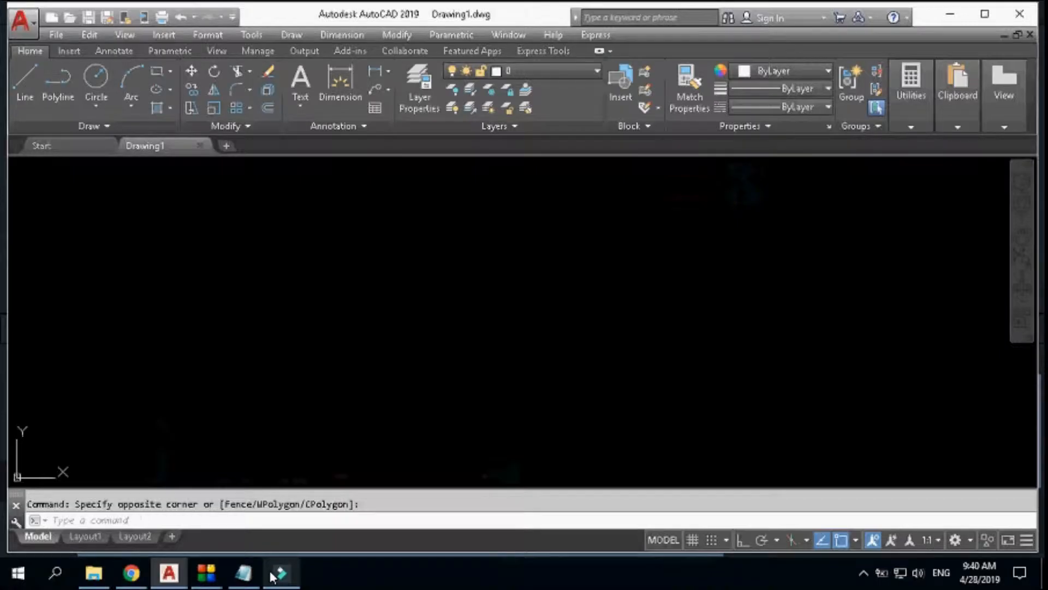
- Return to Filmora, accept the lower third edits, and play the project from near its start
click(277, 576)
click(494, 294)
click(598, 274)
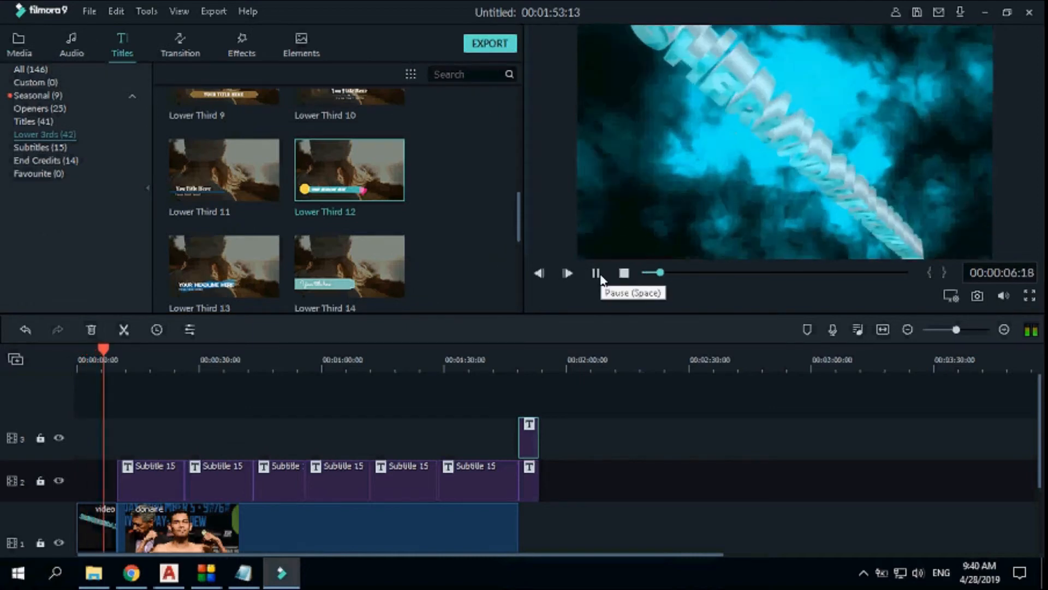
- Write the note WE'RE ALMOST FINISH,, LETS EXPORT THIS :) in Notepad and return to Filmora
key(alt+Tab)
text(WE'RE ALMOST )
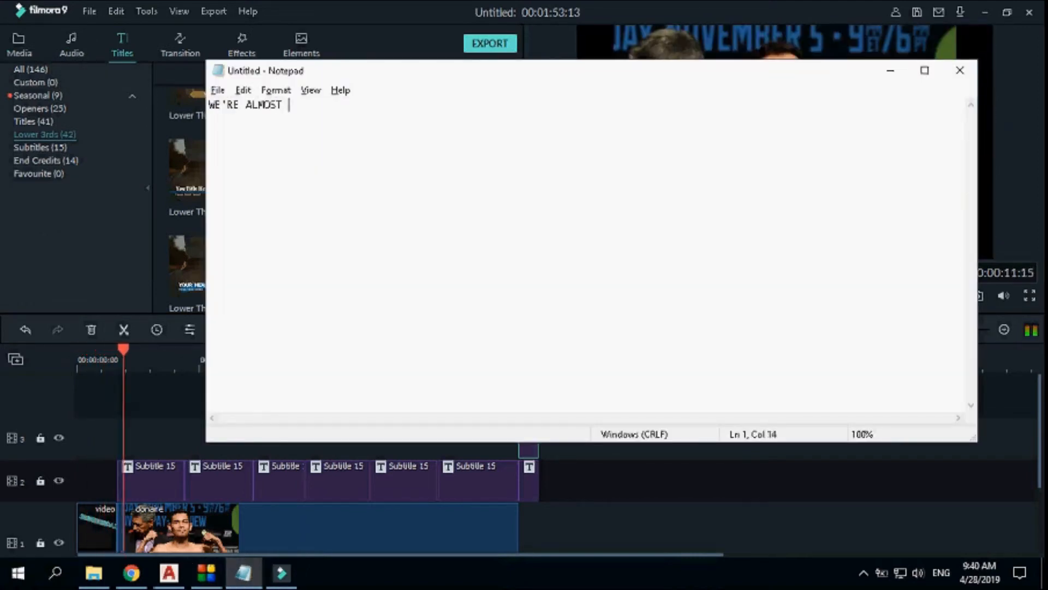
text(FINISH,, LETS EXPORT THIS :))
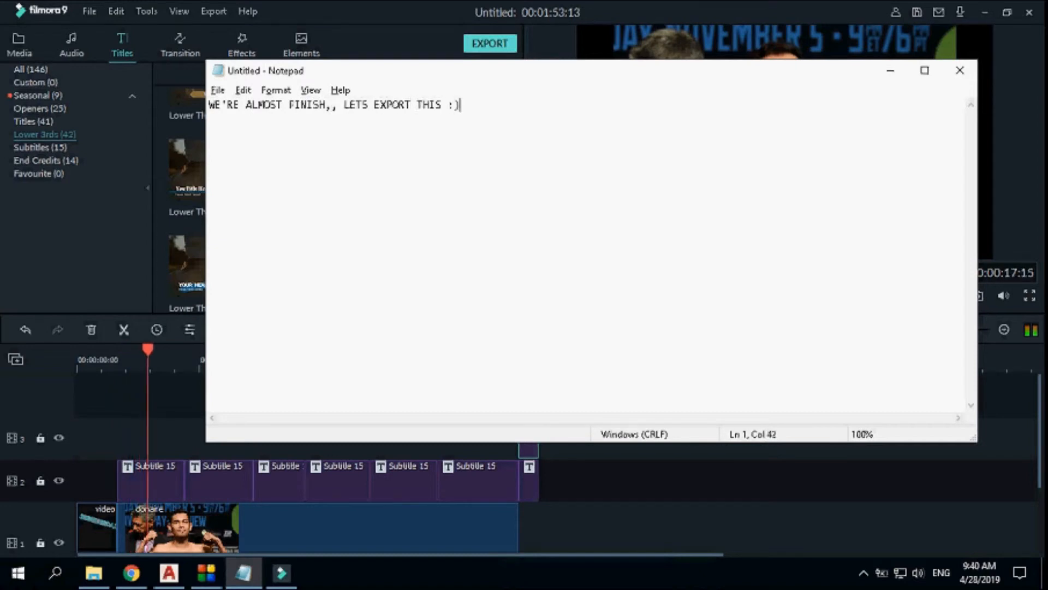
key(alt+Tab)
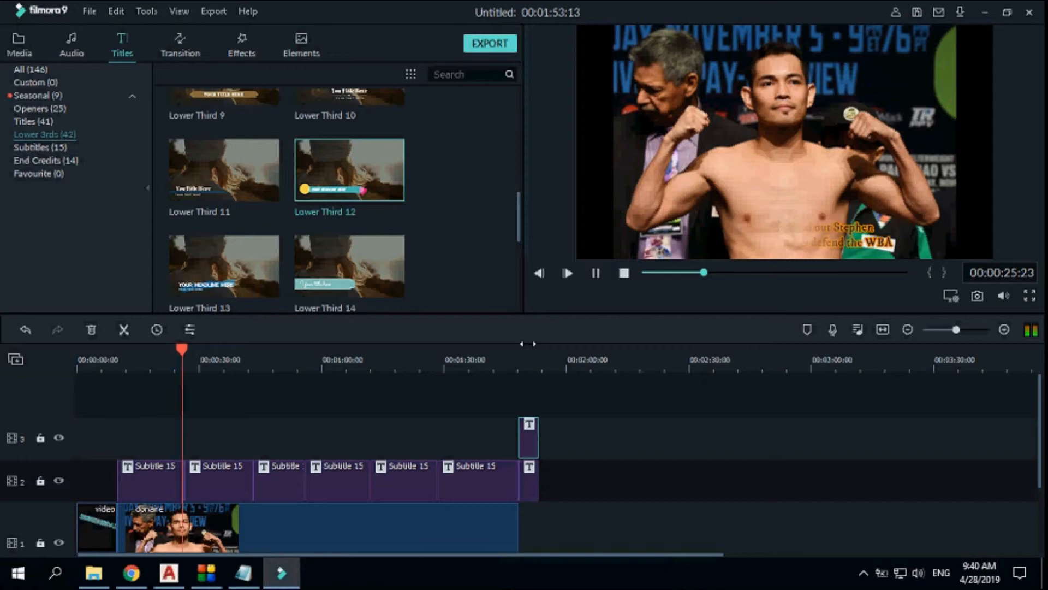
- Open the export settings and try to use the article headline from the Philstar page as the video name
click(490, 43)
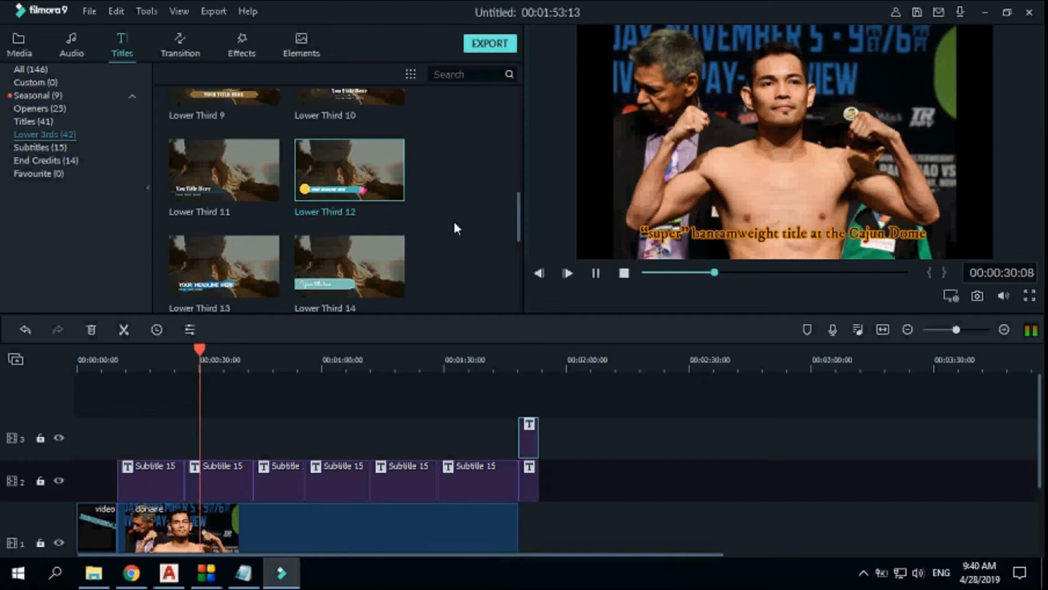
drag(476, 159, 459, 160)
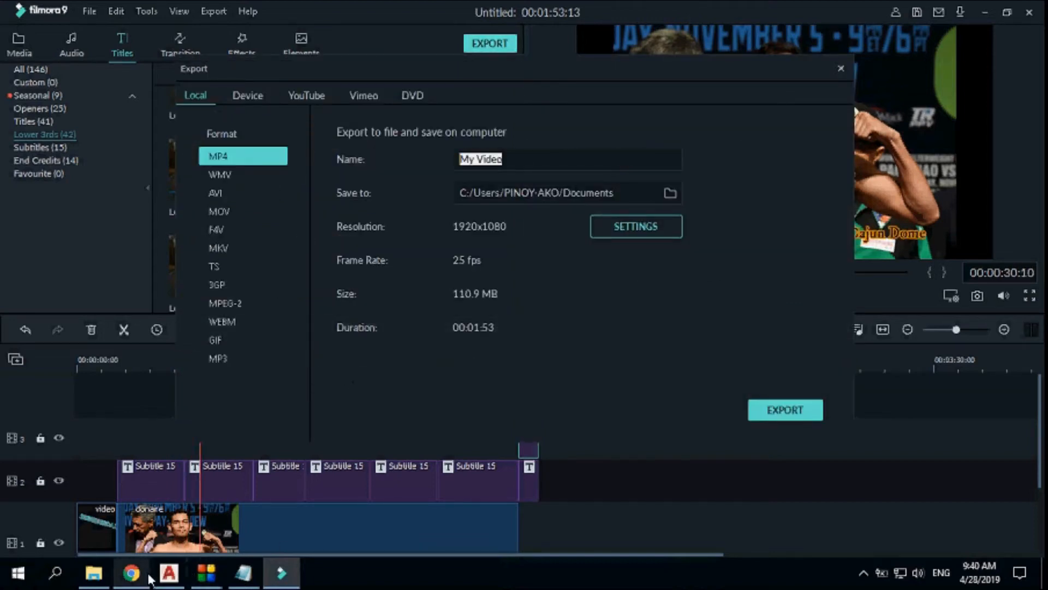
click(131, 572)
drag(457, 407, 142, 356)
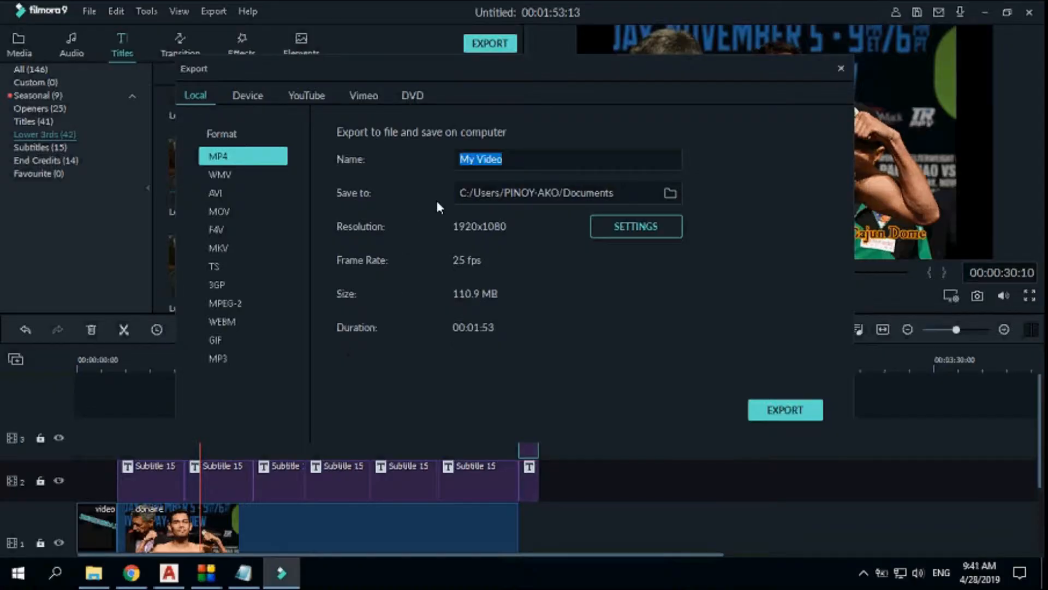
key(ctrl+v)
key(alt+Tab)
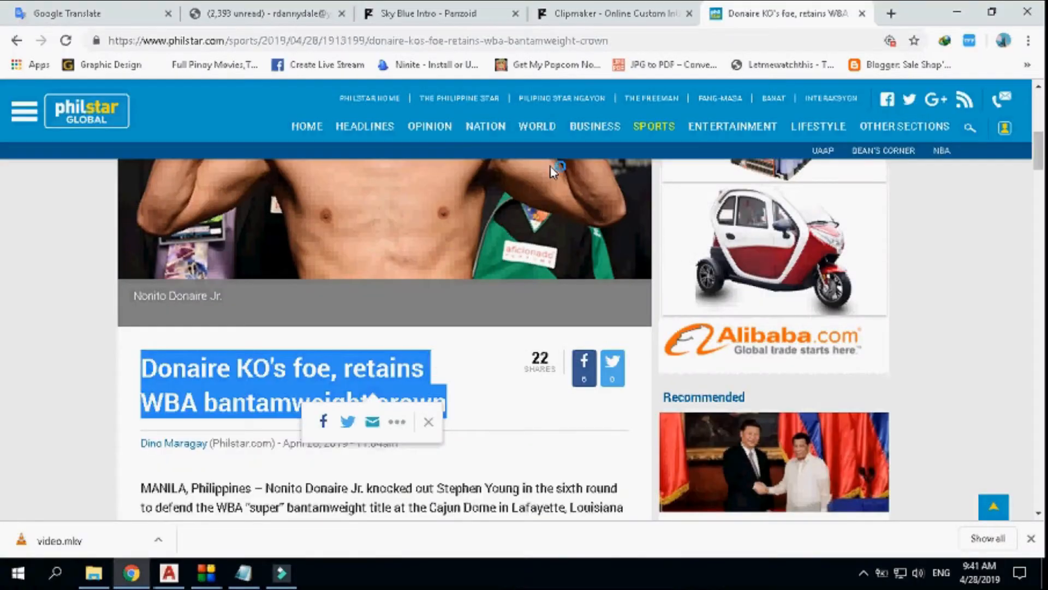
key(alt+Tab)
key(BackSpace)
key(BackSpace)
key(BackSpace)
key(BackSpace)
key(BackSpace)
key(BackSpace)
- Begin the export name with Donaire KO, copying the boxer's surname from the article headline
key(alt+Tab)
click(187, 368)
double_click(187, 367)
key(alt+Tab)
key(alt+Tab)
key(ctrl+c)
key(alt+Tab)
key(ctrl+v)
text(KO)
- Complete the export name as Donaire KO foe retains WBA bantamweight crown and start exporting the MP4 file
key(alt+Tab)
click(306, 368)
double_click(306, 367)
key(alt+Tab)
key(alt+Tab)
key(ctrl+c)
drag(444, 409, 345, 377)
key(alt+Tab)
key(ctrl+v)
key(ctrl+v)
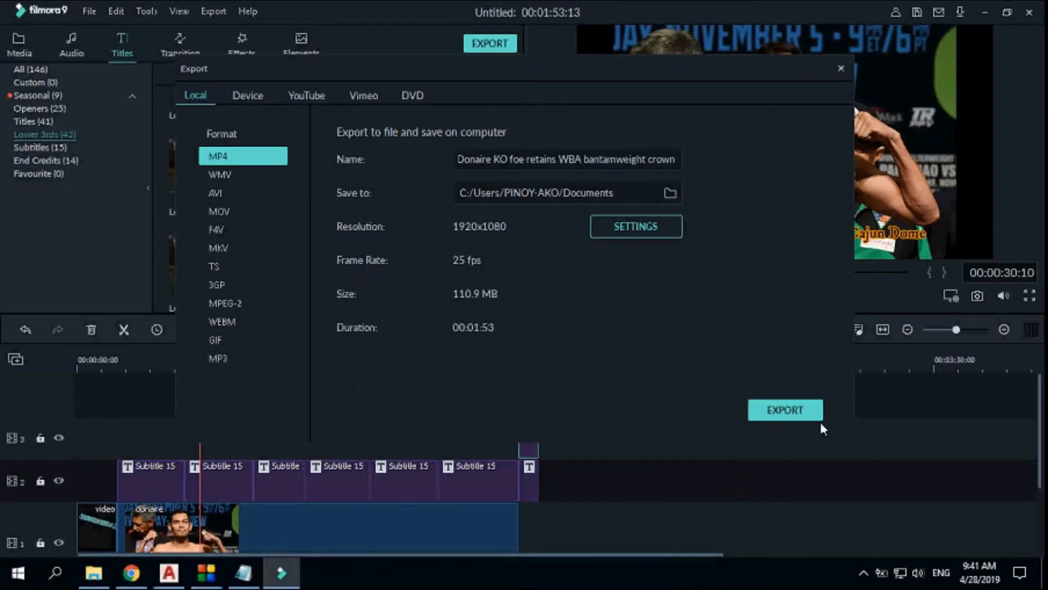
click(784, 410)
- Write notes in Notepad about waiting for the export and subscribing to the channel, clear them, and minimize Notepad
click(243, 572)
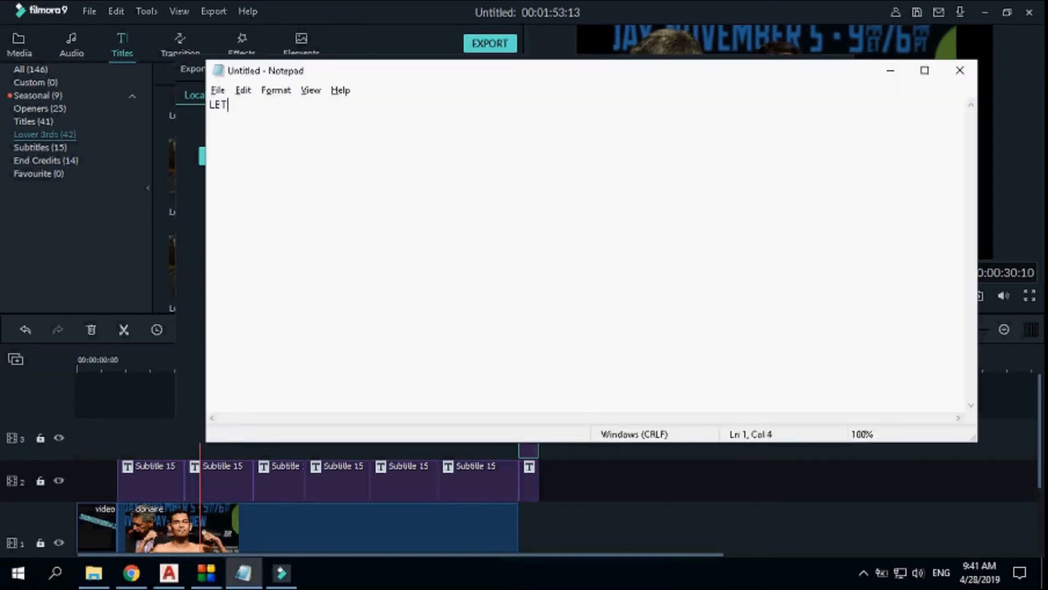
text(LETS WAIT UNTILL IT FINISH)
key(ctrl+a)
text(PLEAS)
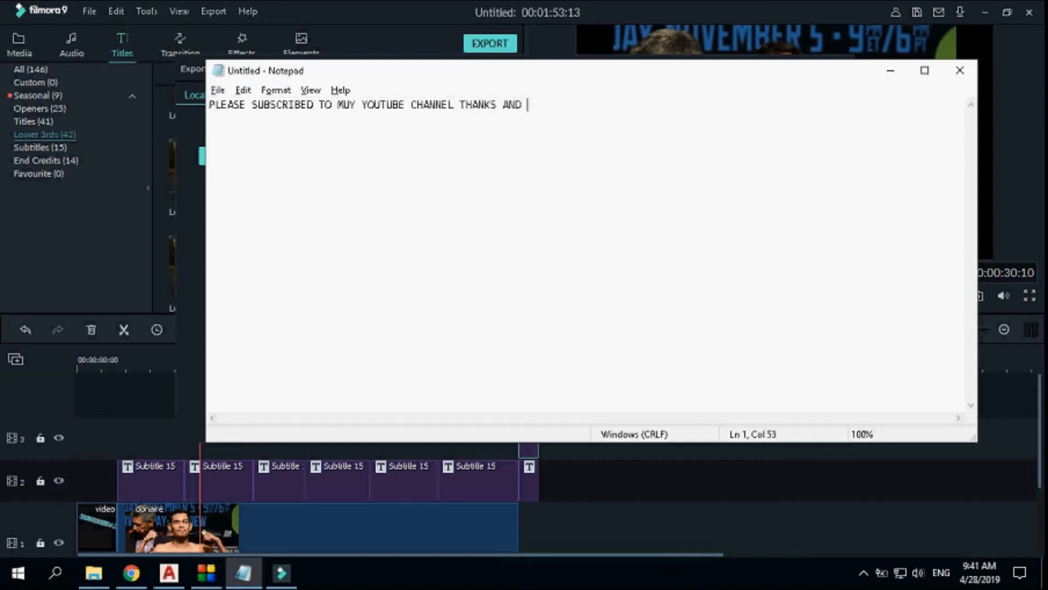
key(ctrl+a)
key(BackSpace)
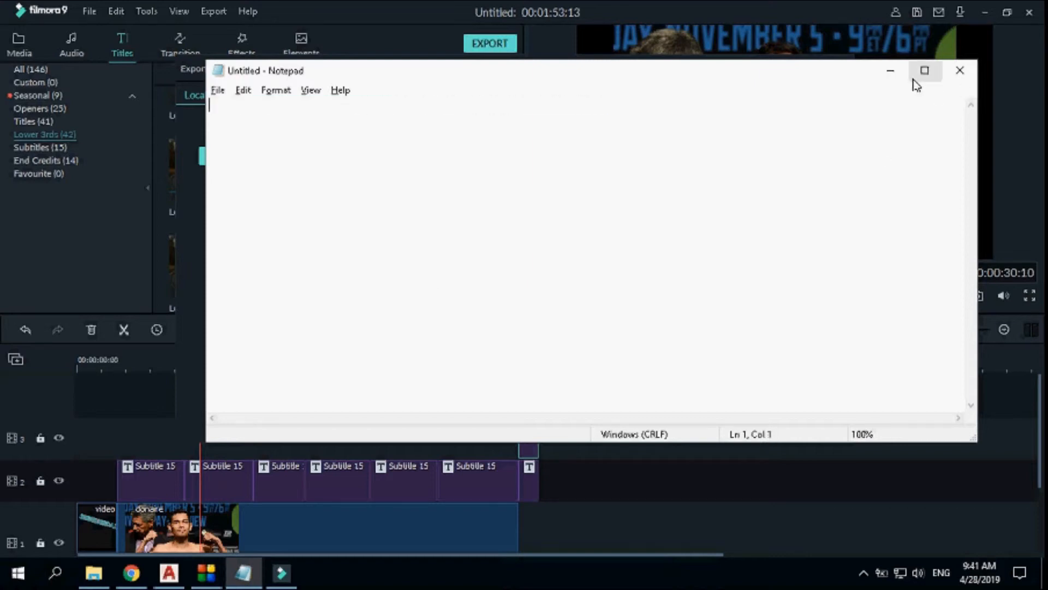
click(885, 71)
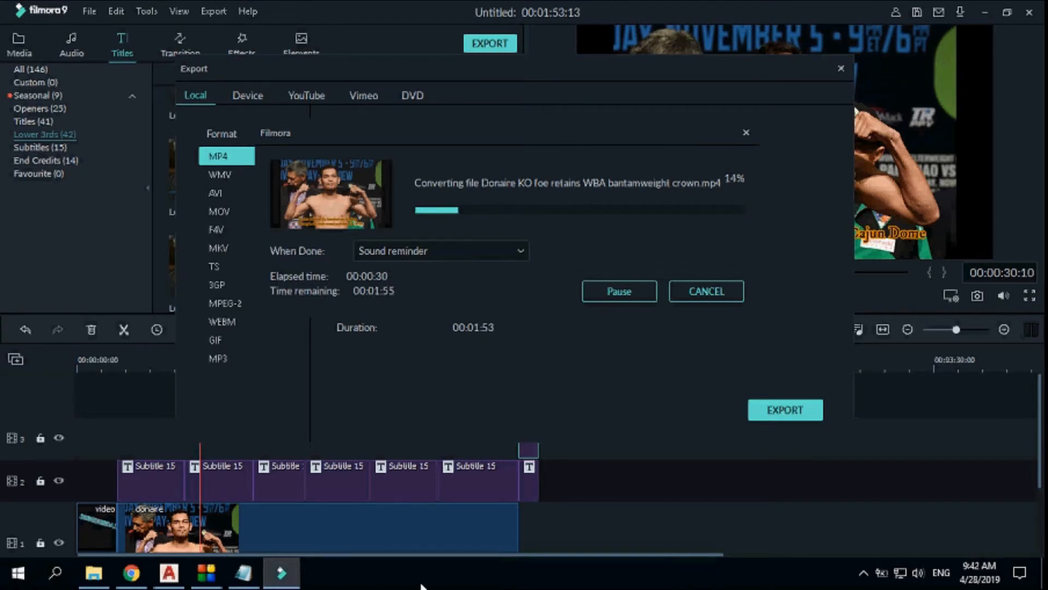
- Switch to Chrome, close the old Clipmaker tab, and return to the Sky Blue Intro page on Panzoid
click(136, 576)
click(686, 13)
click(598, 128)
click(491, 15)
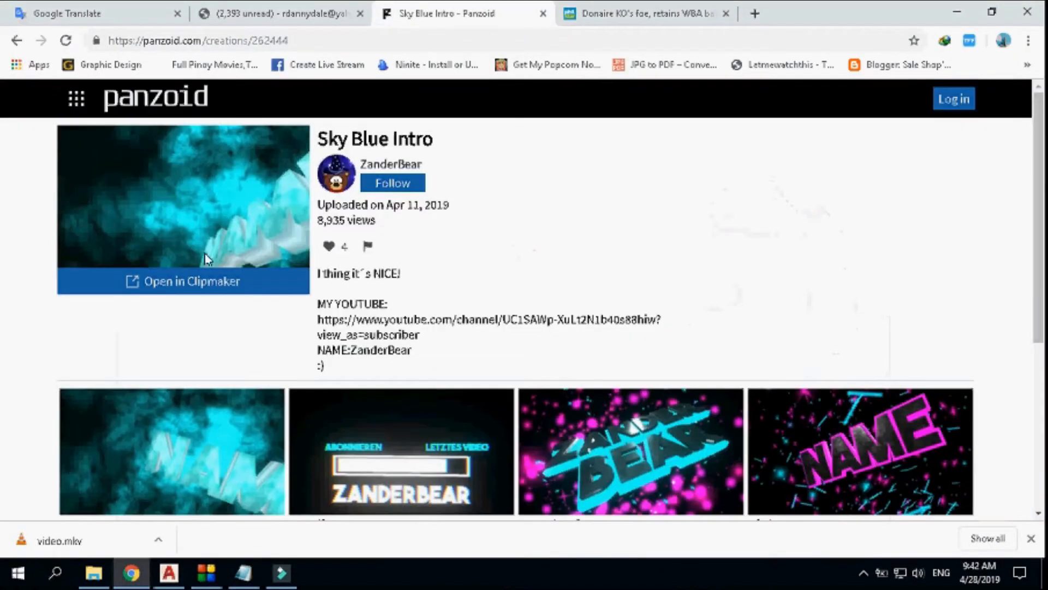
- Go to the Panzoid home page and open the Nice chill intro creation in Clipmaker
click(76, 99)
click(141, 143)
scroll(367, 468, down, 5)
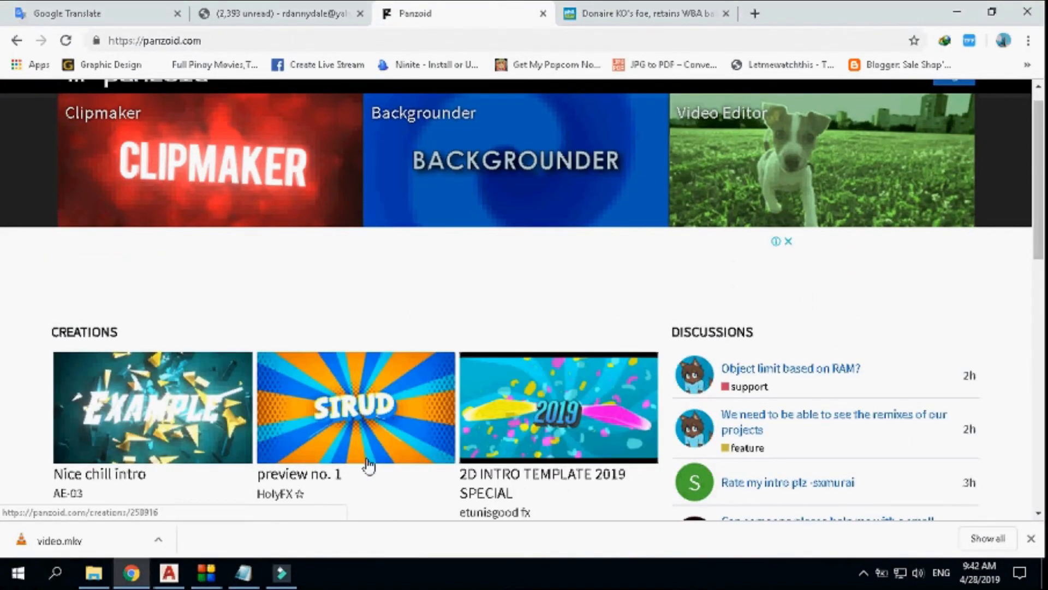
click(203, 207)
click(285, 288)
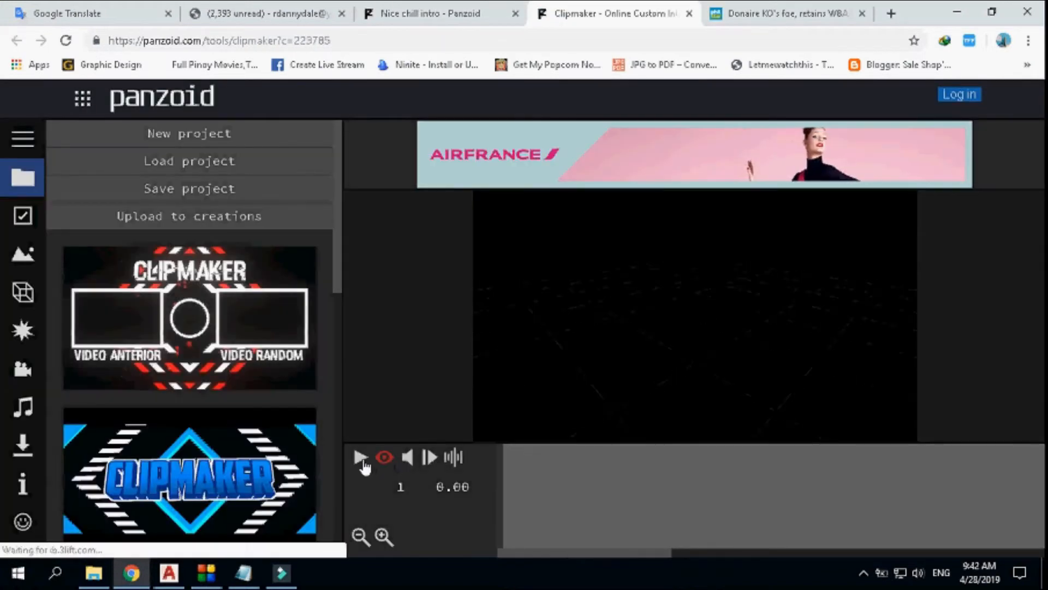
- Preview the Nice chill intro and replace its first 3D letter, E, with the initial of the channel owner's first name
click(362, 464)
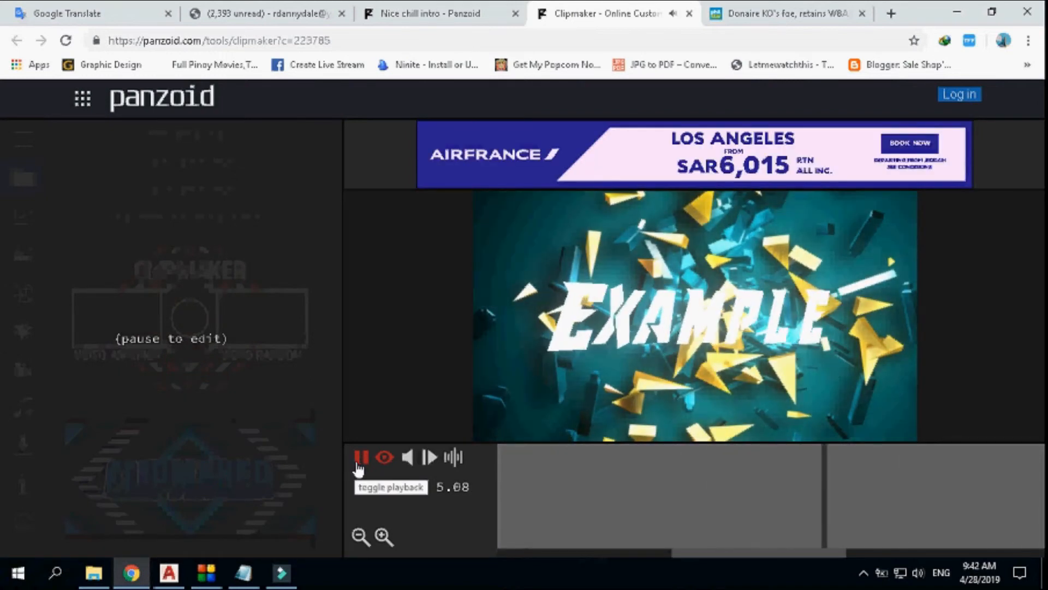
click(360, 458)
click(23, 292)
click(123, 189)
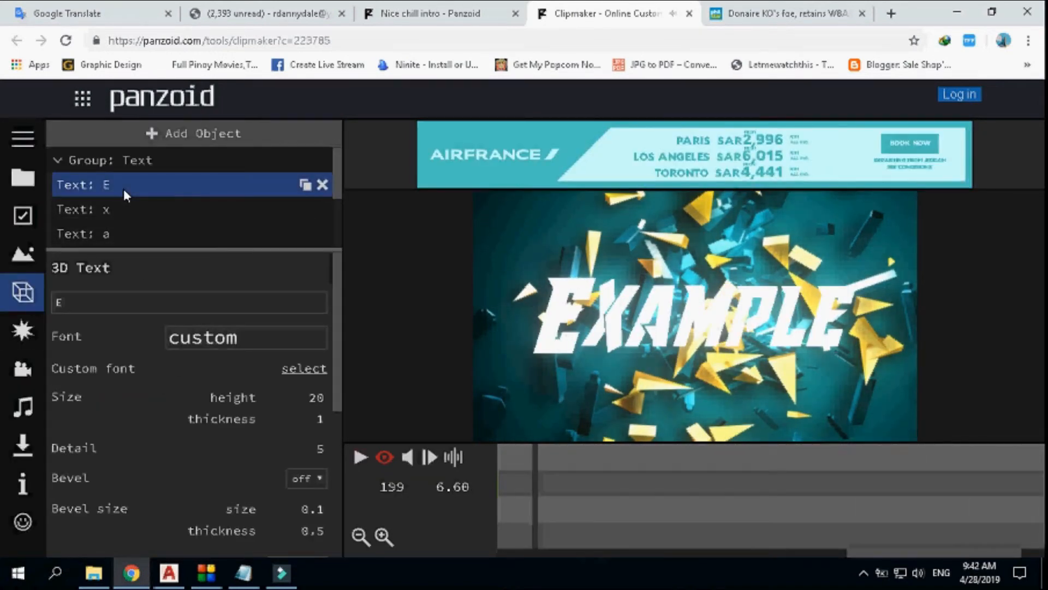
double_click(98, 304)
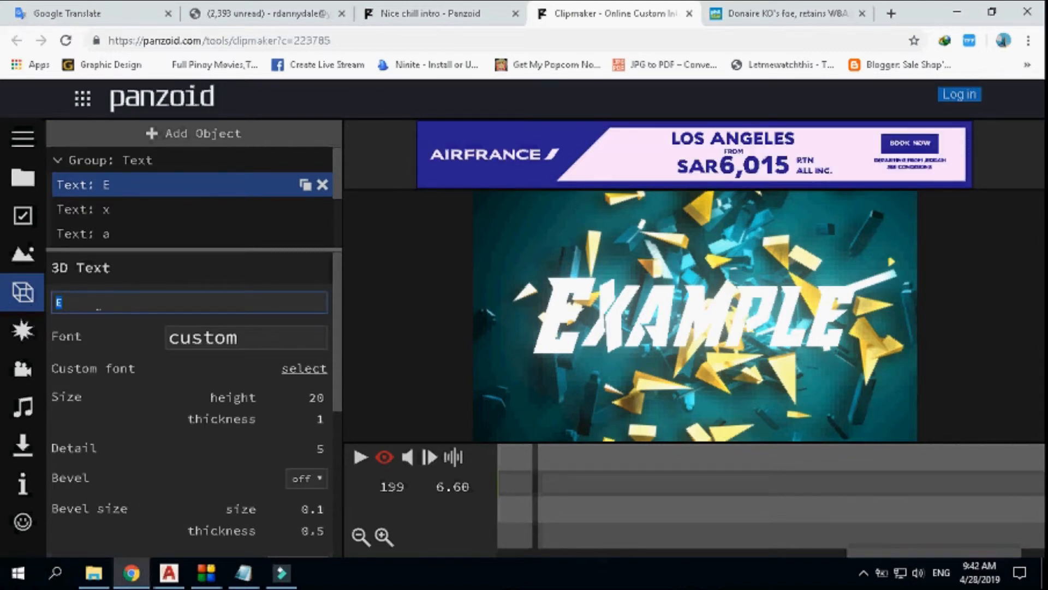
text(5)
- Replace the 3D letters x, a and m with the second to fourth letters of the channel owner's first name
click(129, 210)
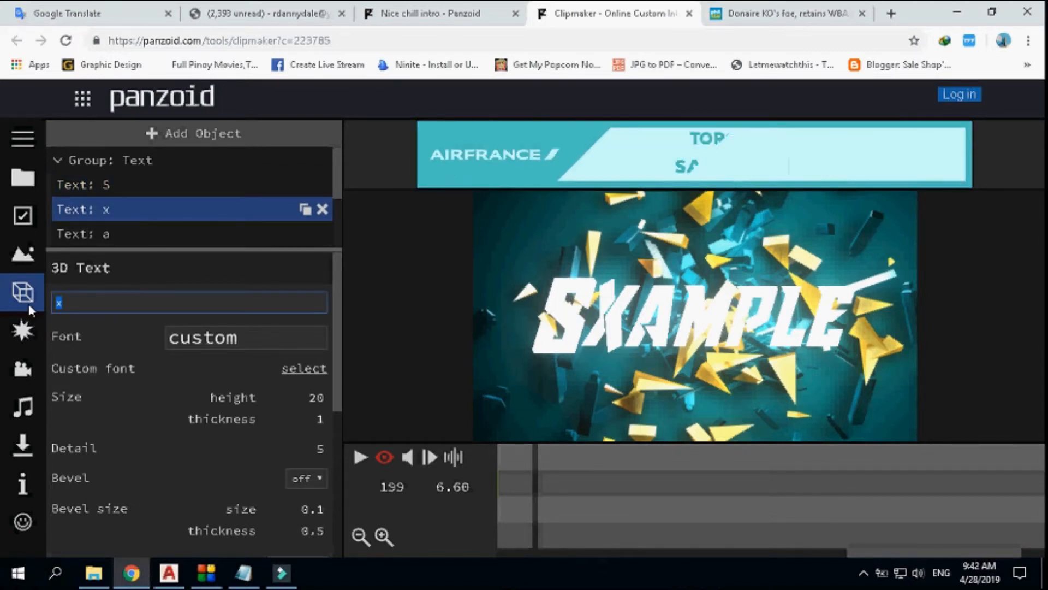
click(143, 234)
text(E)
drag(67, 302, 27, 303)
scroll(148, 232, down, 1)
click(113, 183)
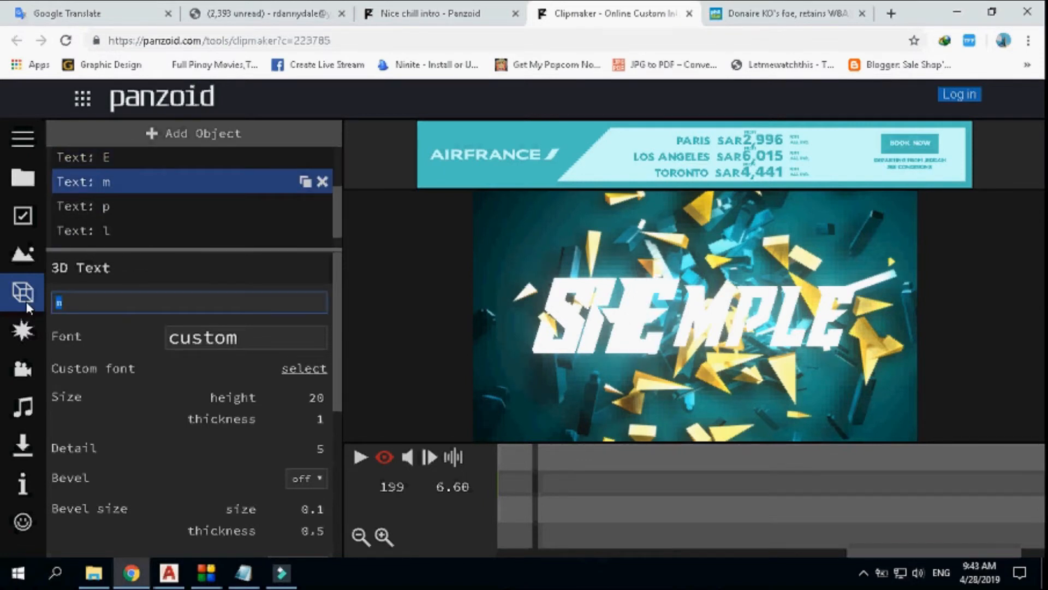
text(R)
- Replace the last three 3D letters, p, l and e, with the next letters of the channel owner's first name
click(109, 206)
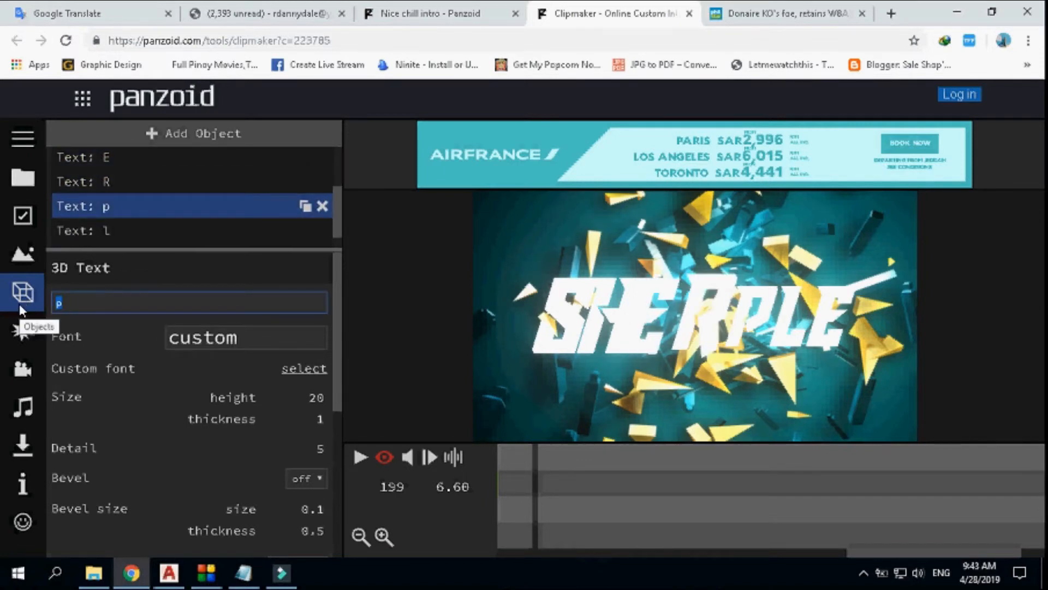
click(109, 230)
text(I)
scroll(163, 218, down, 1)
click(128, 233)
drag(68, 302, 1, 304)
text(N)
- Play the beginning of the edited intro, pause it, and review the letter objects in the text group
click(116, 232)
right_click(121, 234)
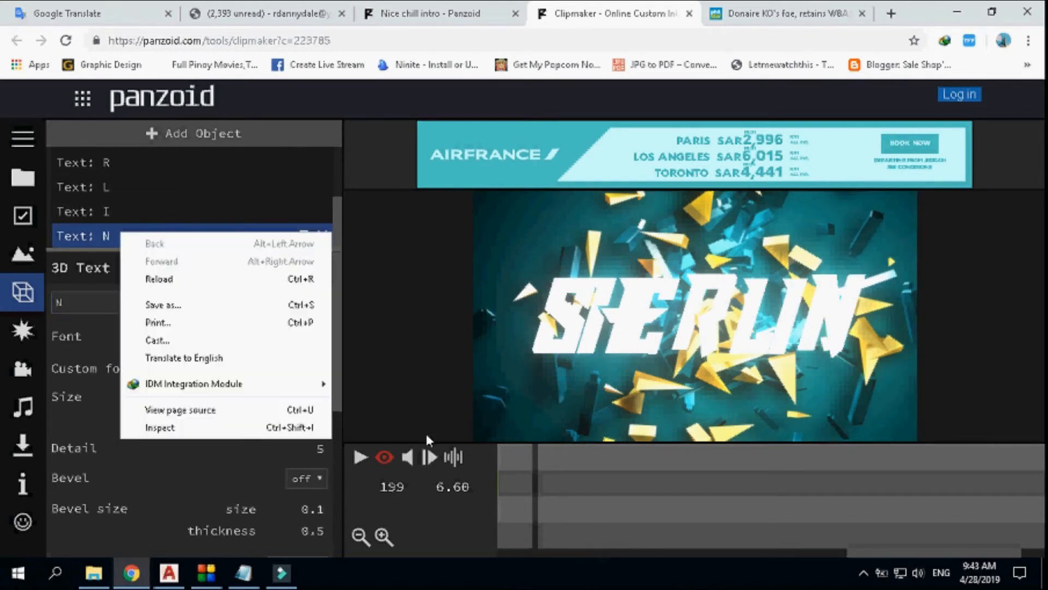
click(360, 457)
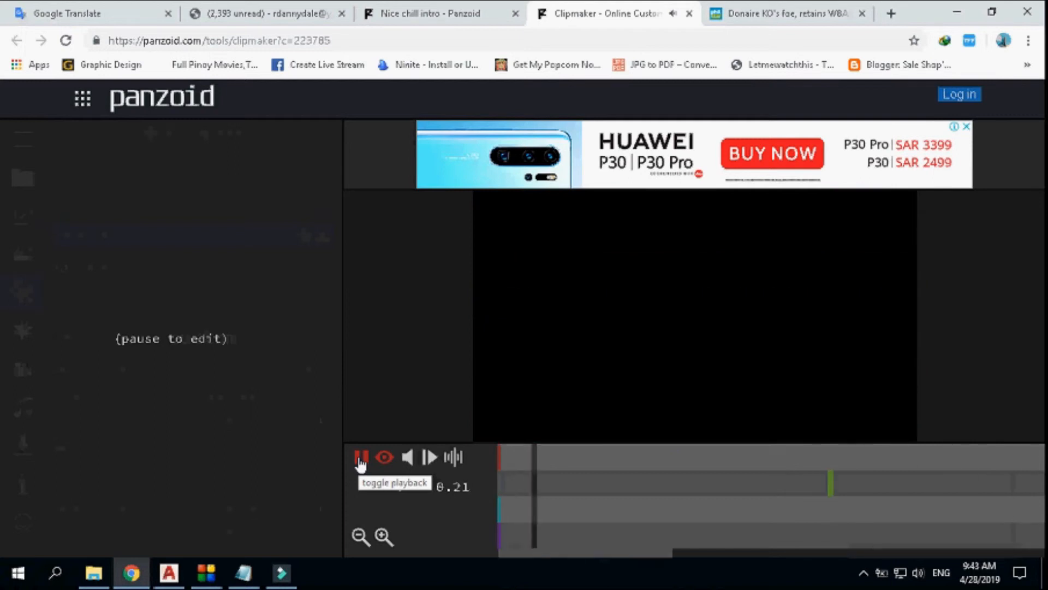
click(360, 459)
scroll(126, 185, up, 3)
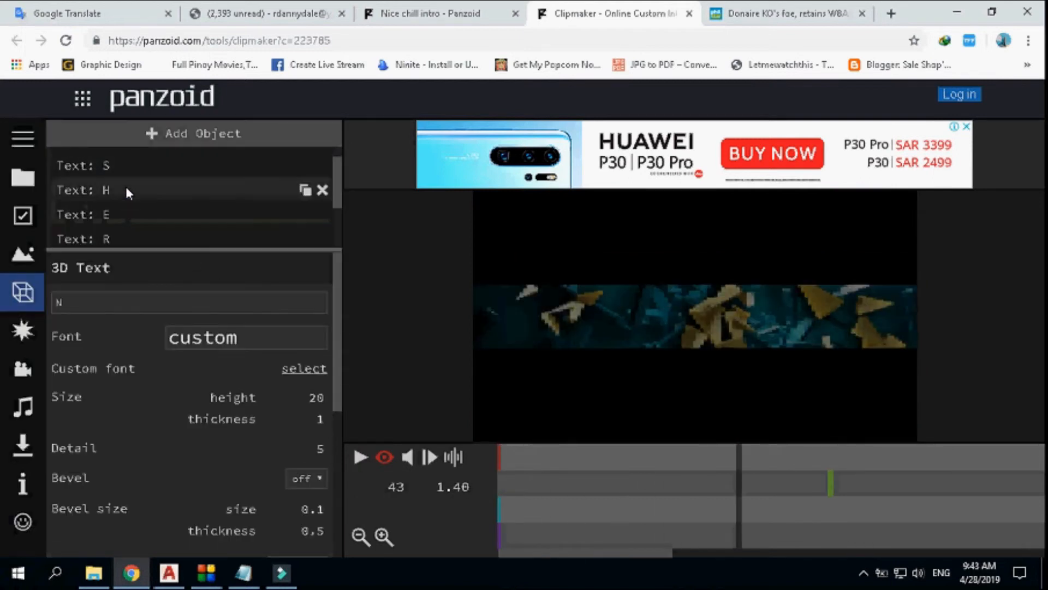
- Set the first four 3D letters of the second name in the text group to S, U, B and S
click(125, 165)
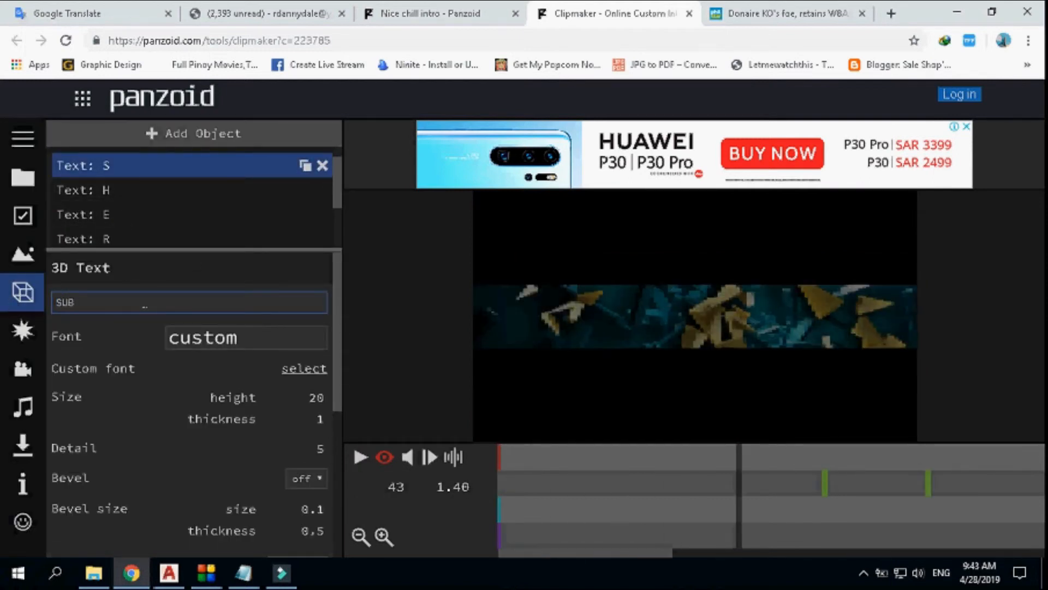
click(109, 191)
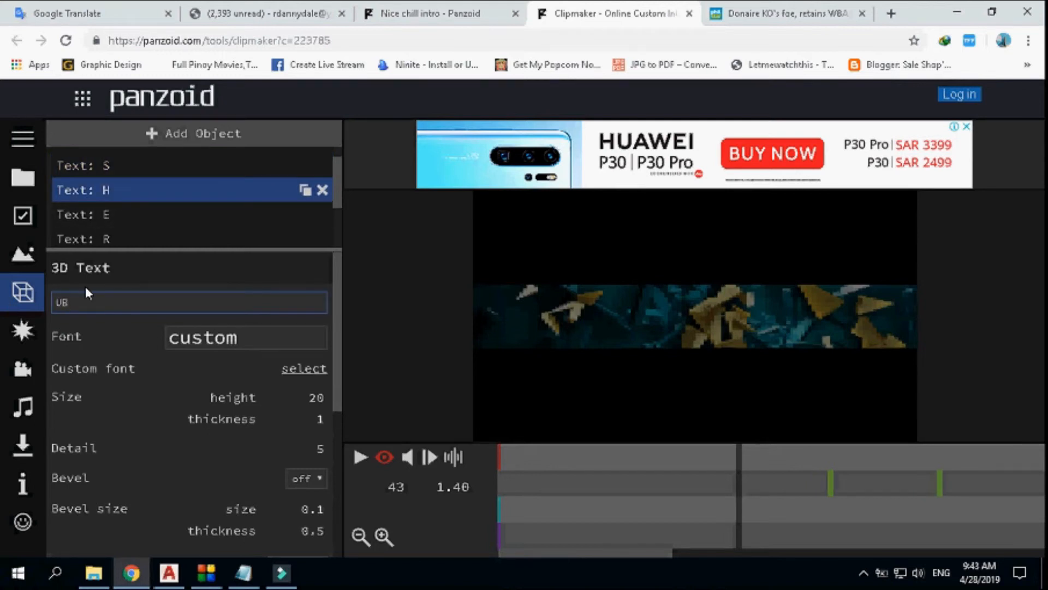
click(112, 218)
text(B)
drag(90, 304, 18, 304)
click(129, 241)
text(S)
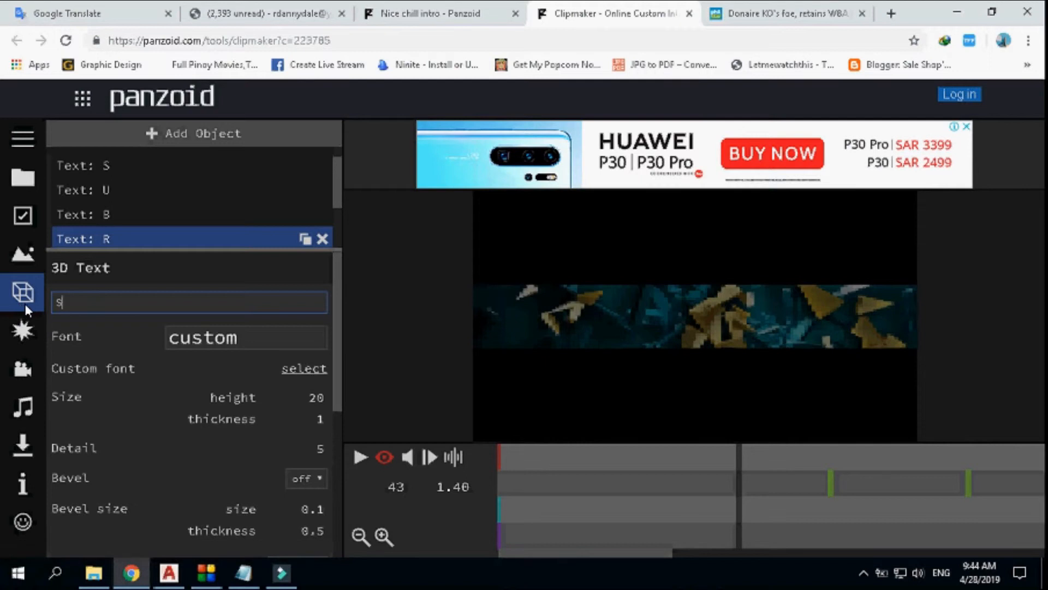
- Replace the remaining three 3D letters of the second name with C, R and I
scroll(126, 231, down, 2)
click(128, 187)
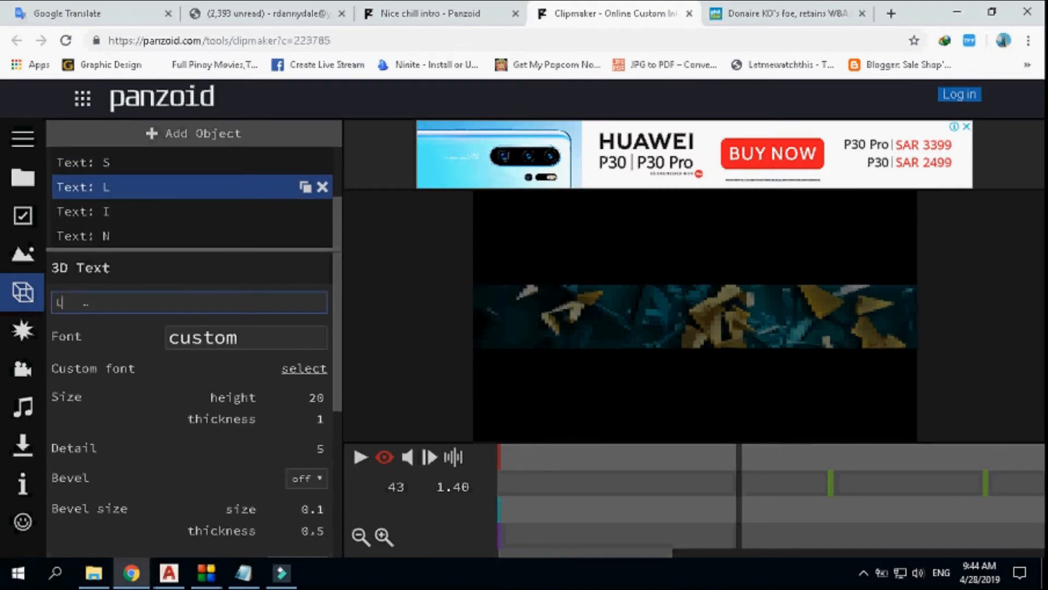
text(C)
click(133, 217)
drag(87, 304, 17, 309)
text(R)
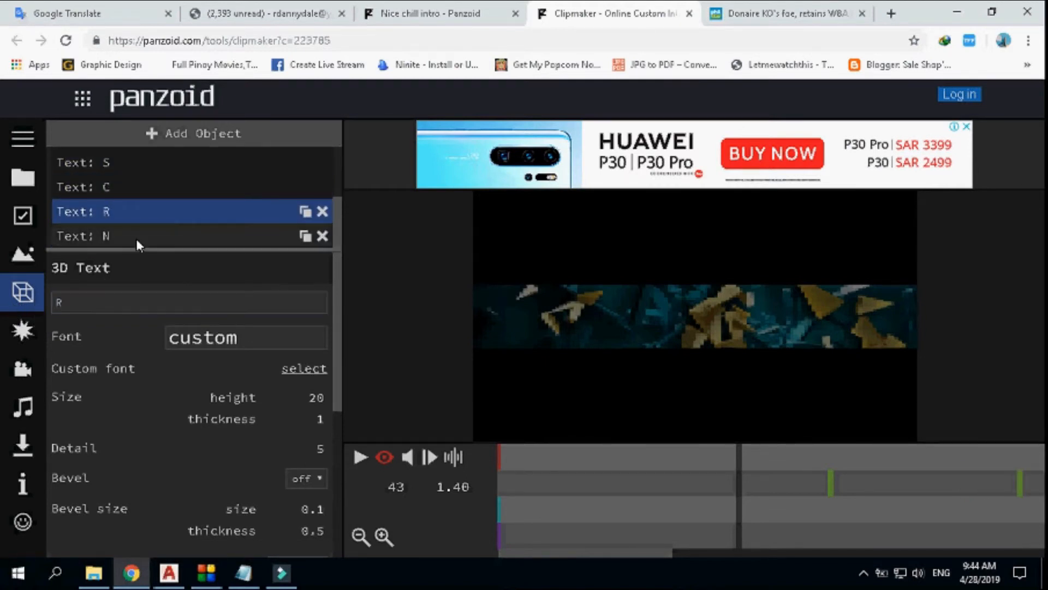
click(136, 236)
text(I)
right_click(133, 238)
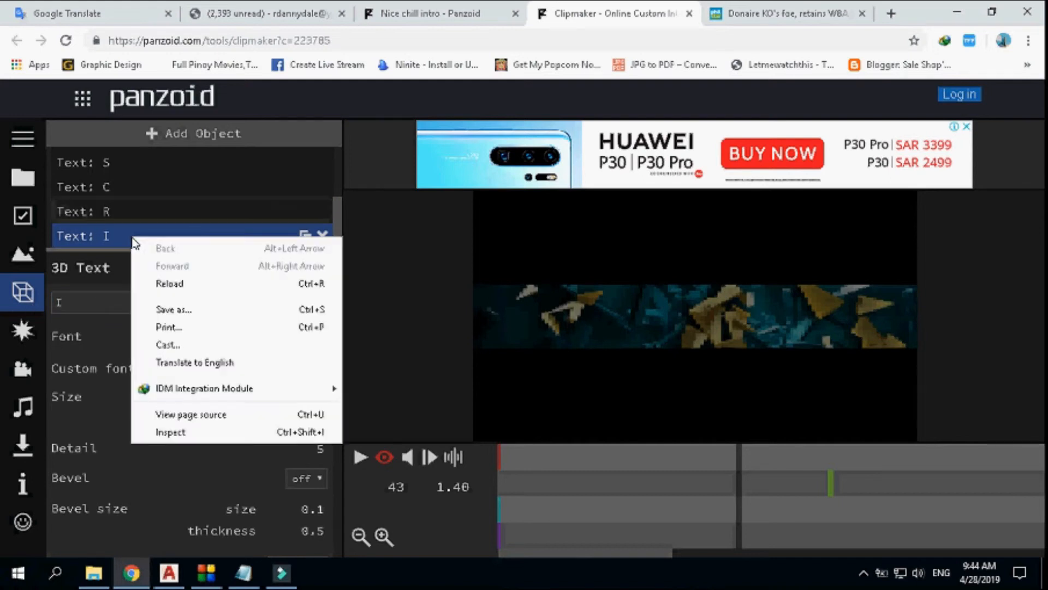
click(94, 322)
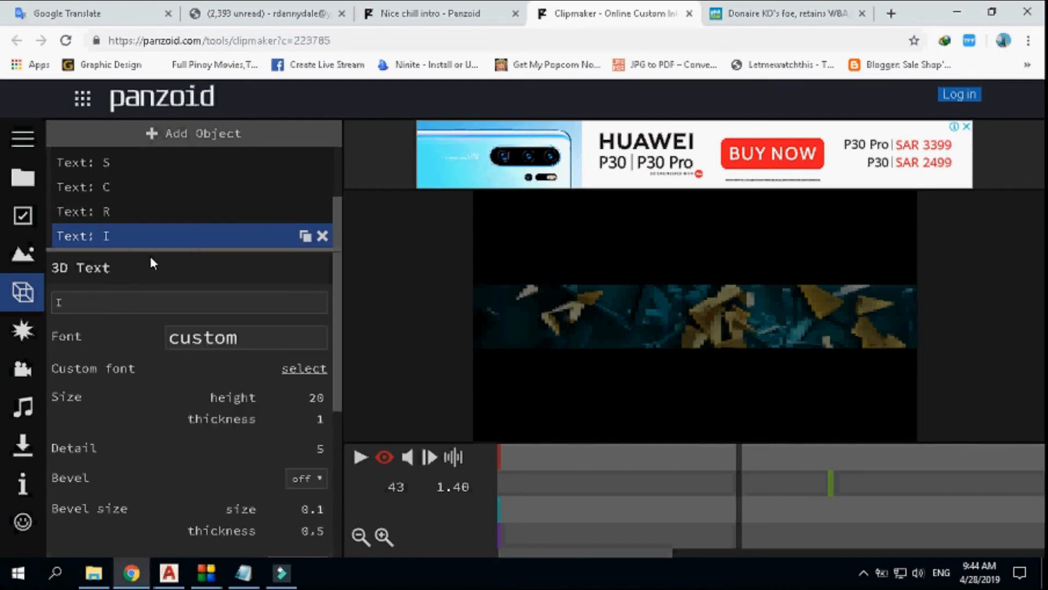
- Replace the 3D text "clipmaker" with the letter B
click(179, 138)
click(68, 244)
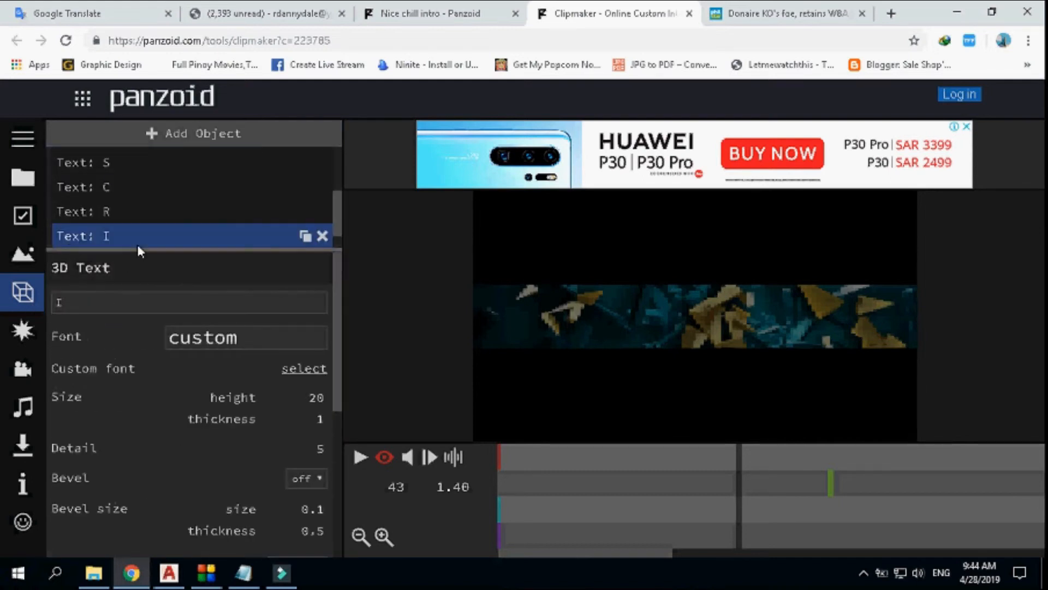
scroll(150, 222, down, 1)
click(149, 235)
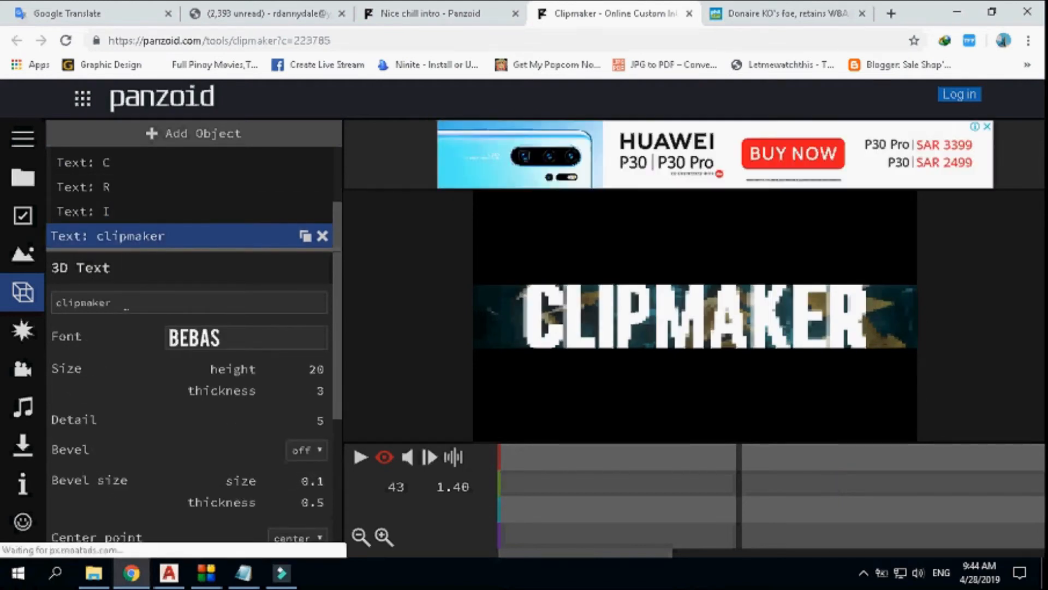
drag(112, 302, 37, 305)
key(Return)
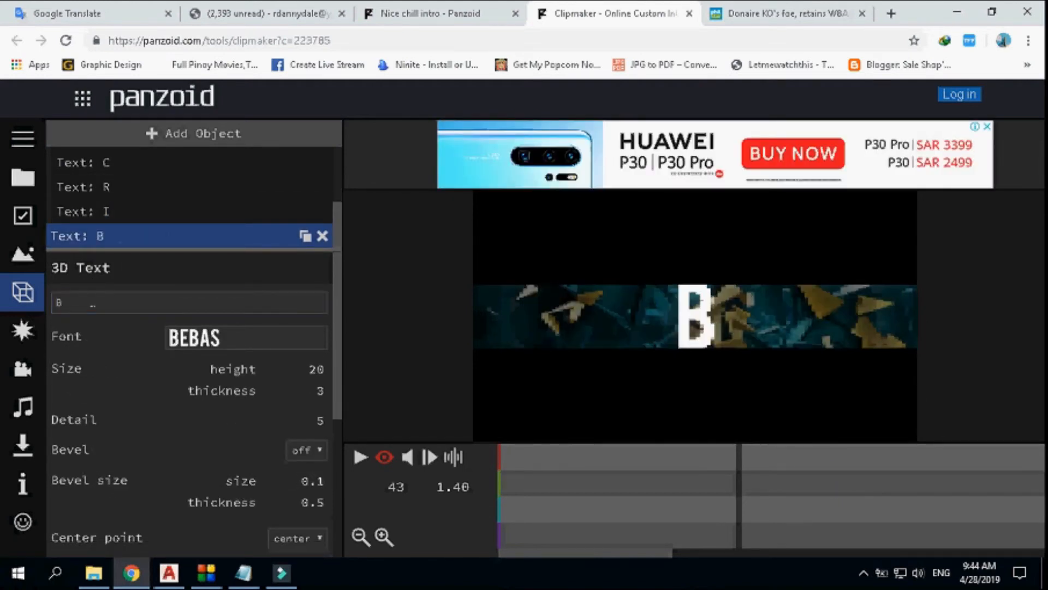
right_click(74, 238)
key(Escape)
- Close the edited project and reopen the original Nice chill intro template in Clipmaker
click(689, 13)
click(599, 127)
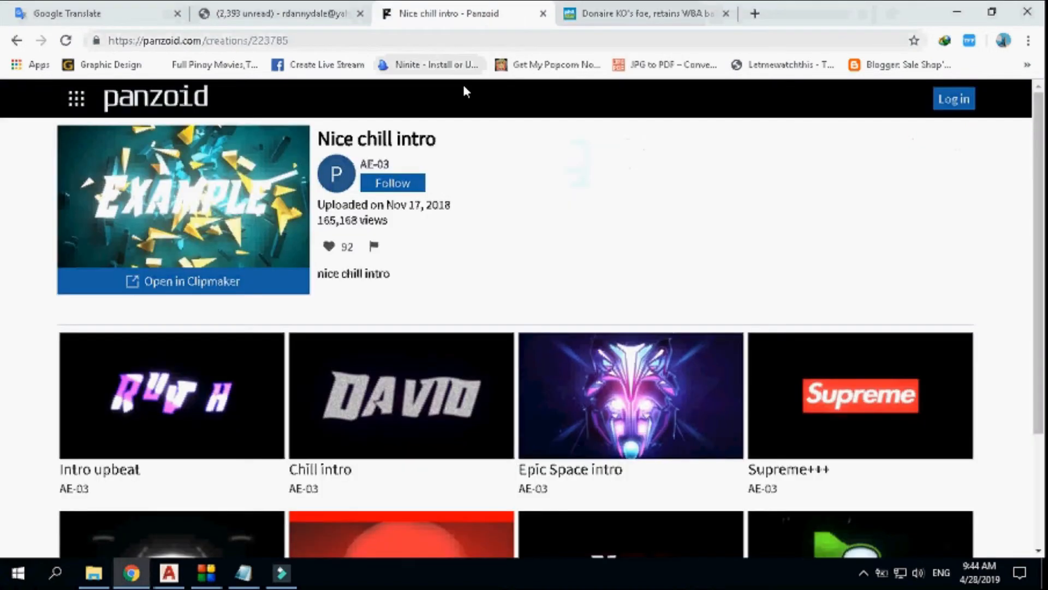
scroll(398, 403, down, 3)
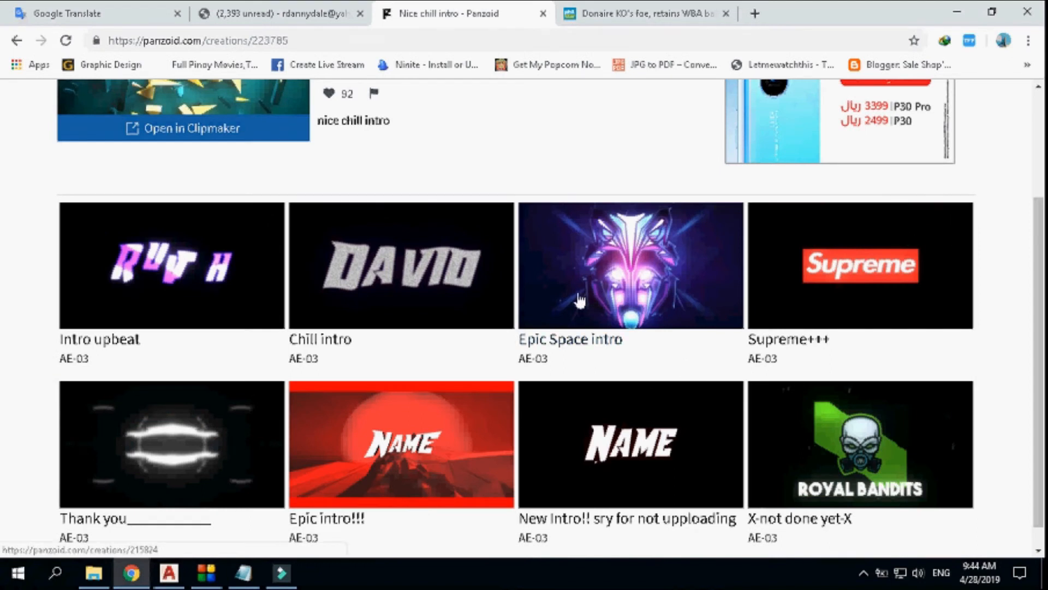
click(216, 131)
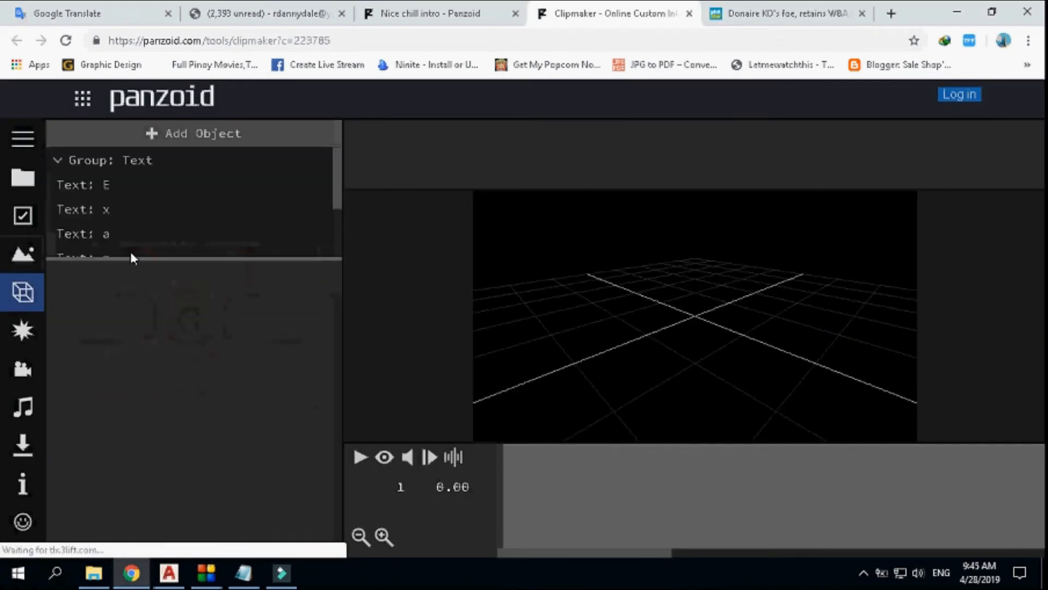
- Delete every 3D text object after the letter E in the reopened template
click(110, 211)
right_click(110, 210)
click(110, 210)
click(322, 210)
click(323, 210)
click(324, 211)
click(324, 212)
click(337, 209)
click(331, 212)
click(331, 210)
- Replace the 3D letter E with SUBSCRIBED, then play the rendered intro and pause it where the text shows
click(162, 188)
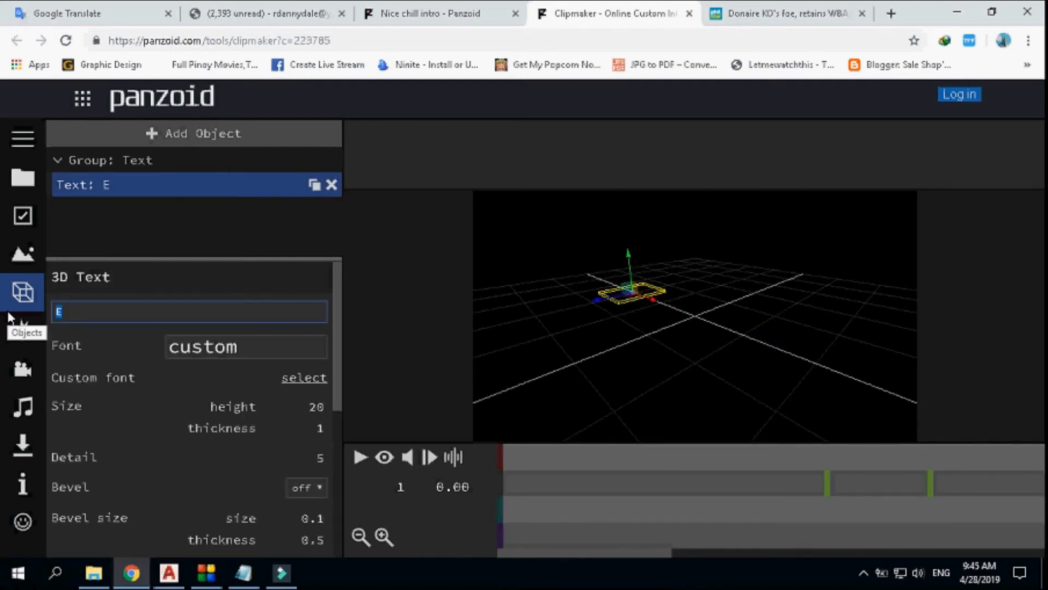
key(Return)
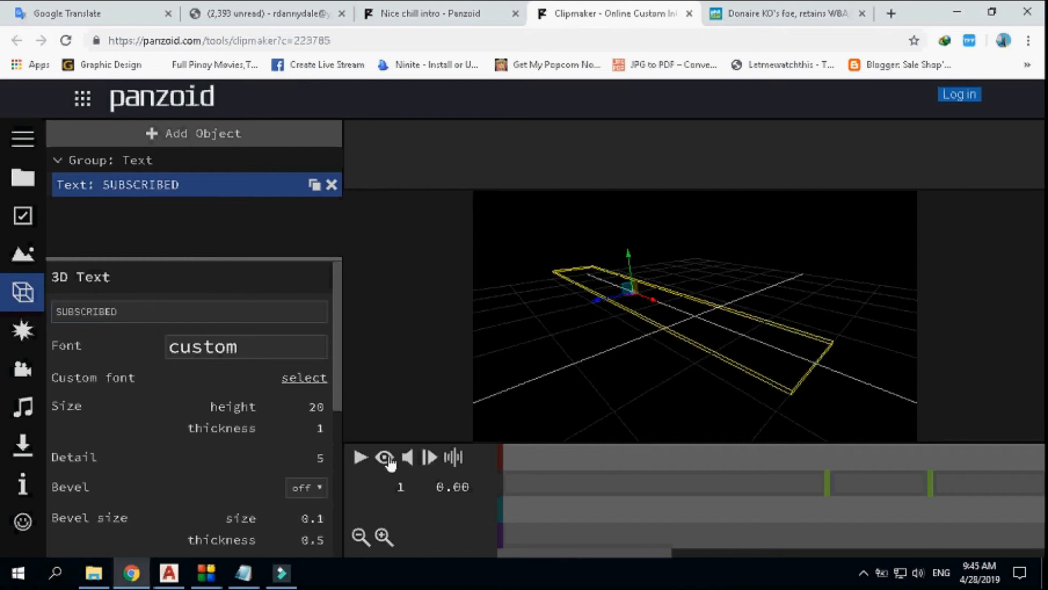
click(386, 459)
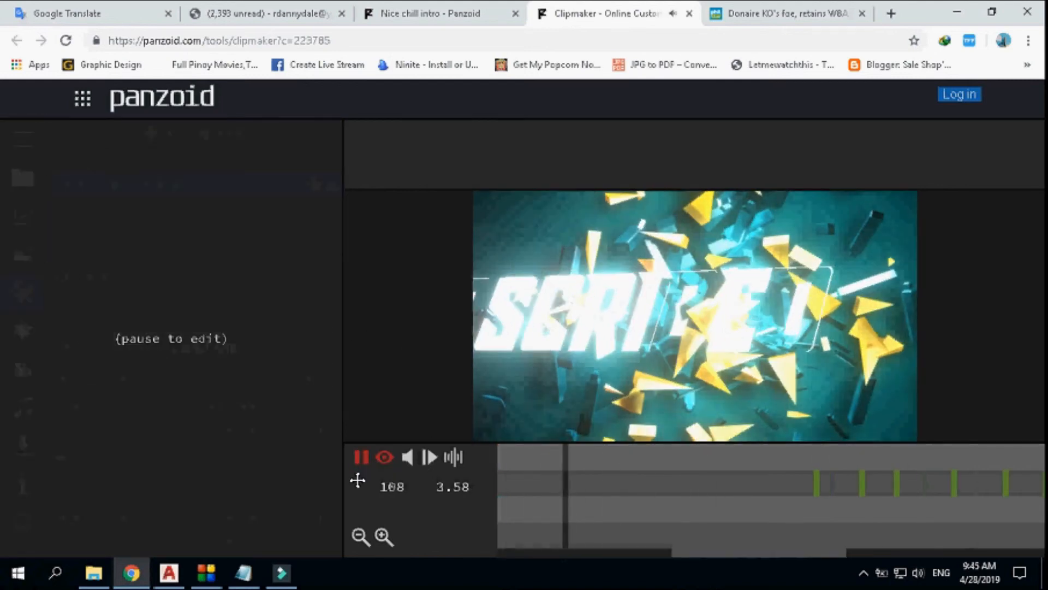
click(361, 457)
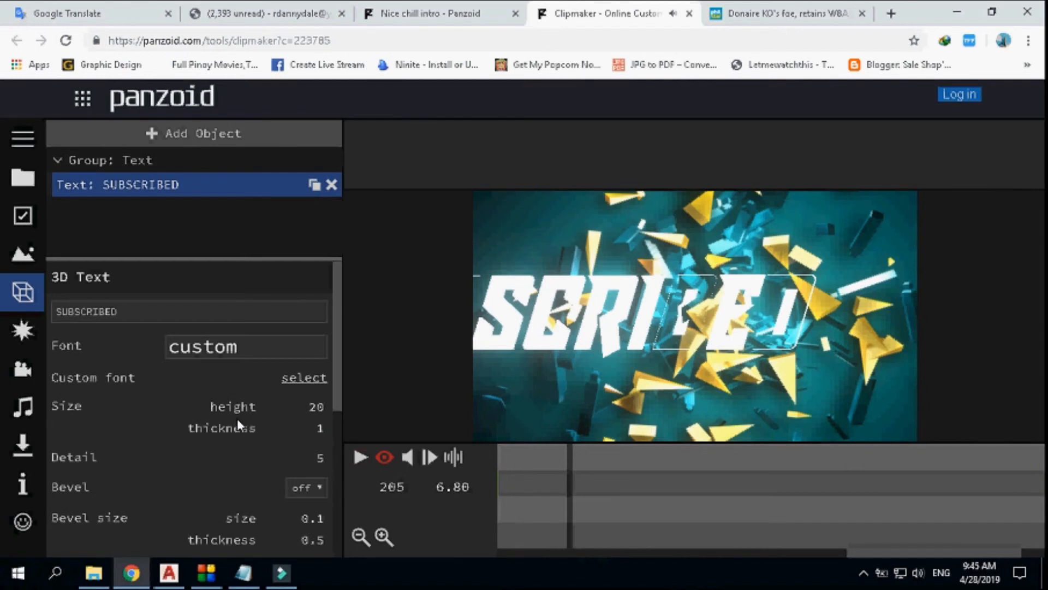
- Try X position values of 25, 15 and 10 for the SUBSCRIBED text
scroll(237, 418, down, 5)
click(174, 340)
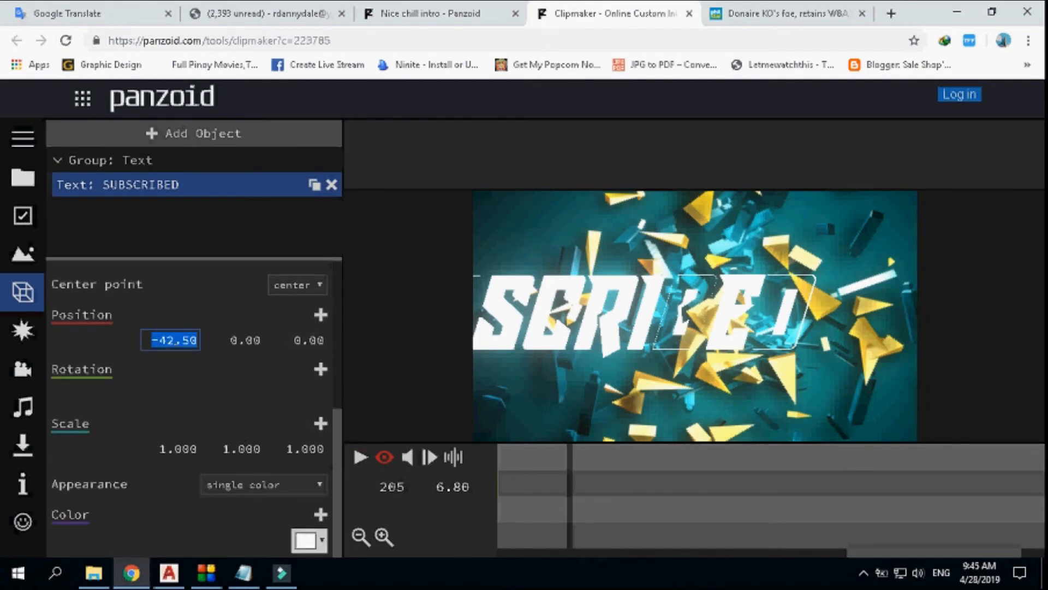
text(25)
key(Return)
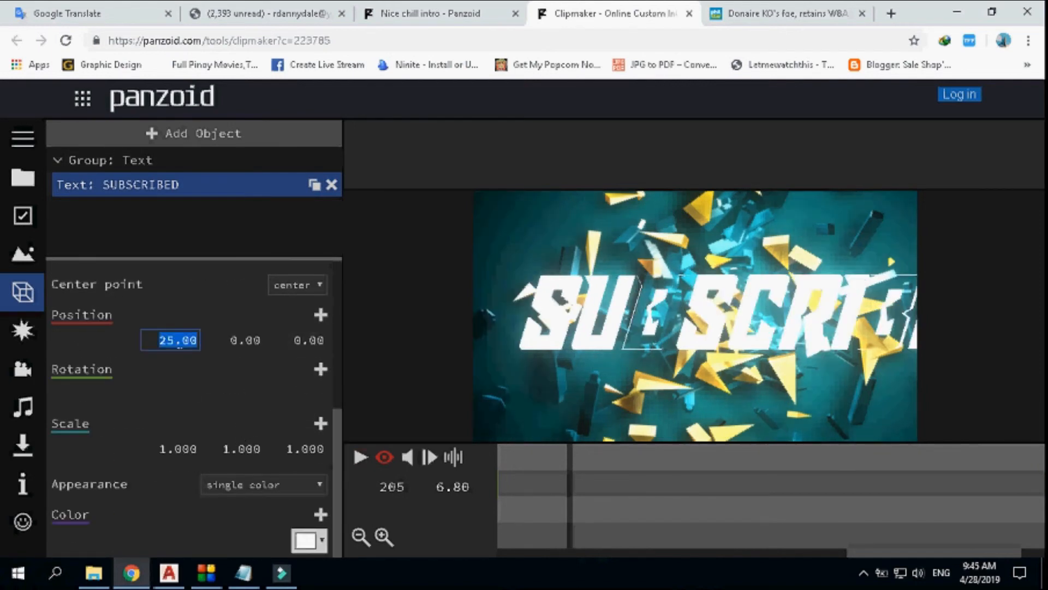
text(15)
key(Return)
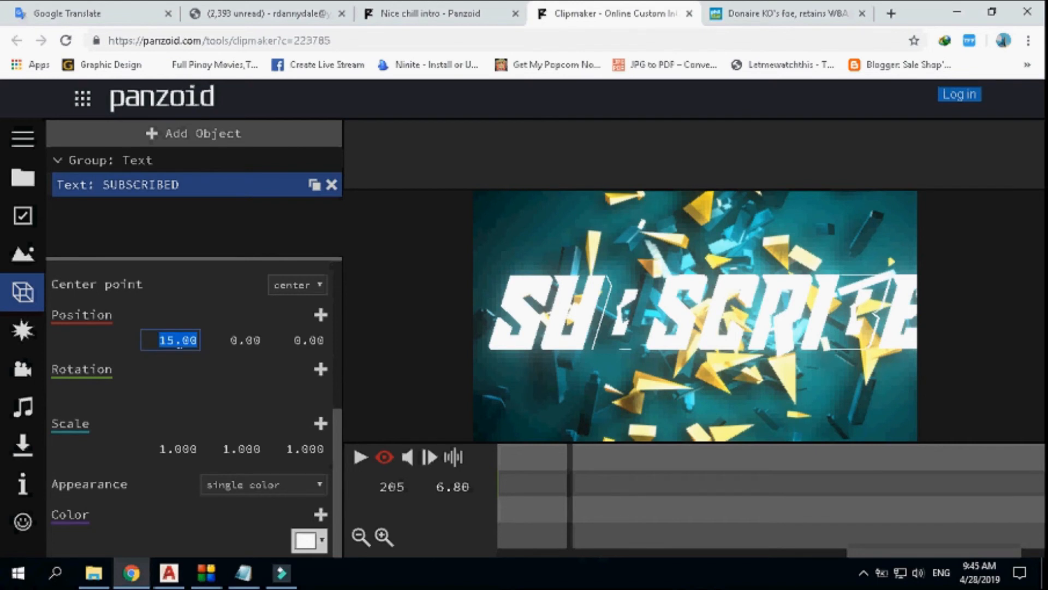
text(10)
key(Return)
- Set the SUBSCRIBED text's height to 15 and its font to Permanent Marker
scroll(262, 357, up, 5)
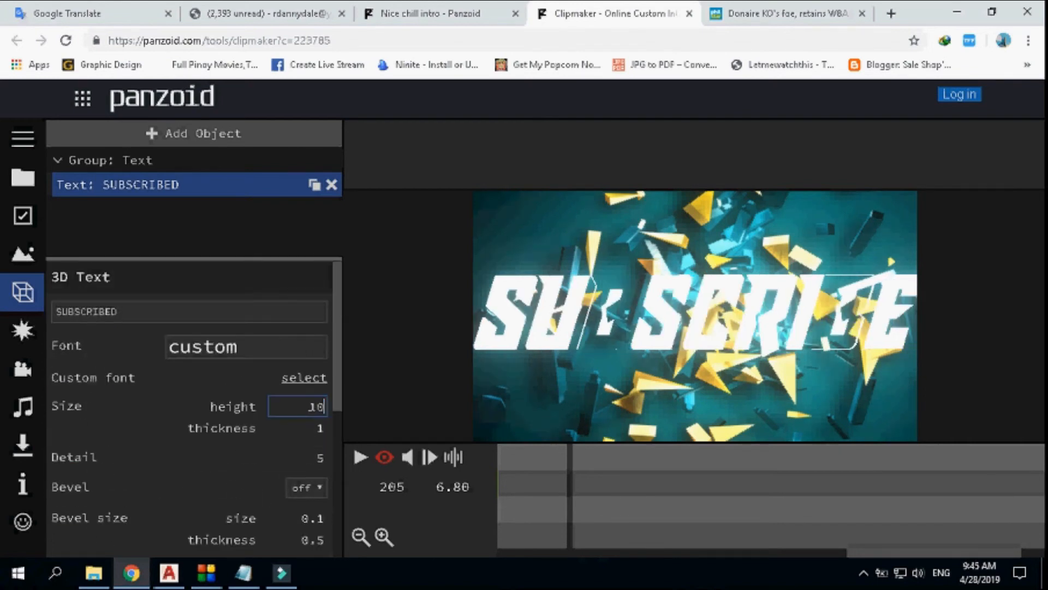
key(Return)
key(Return)
click(267, 349)
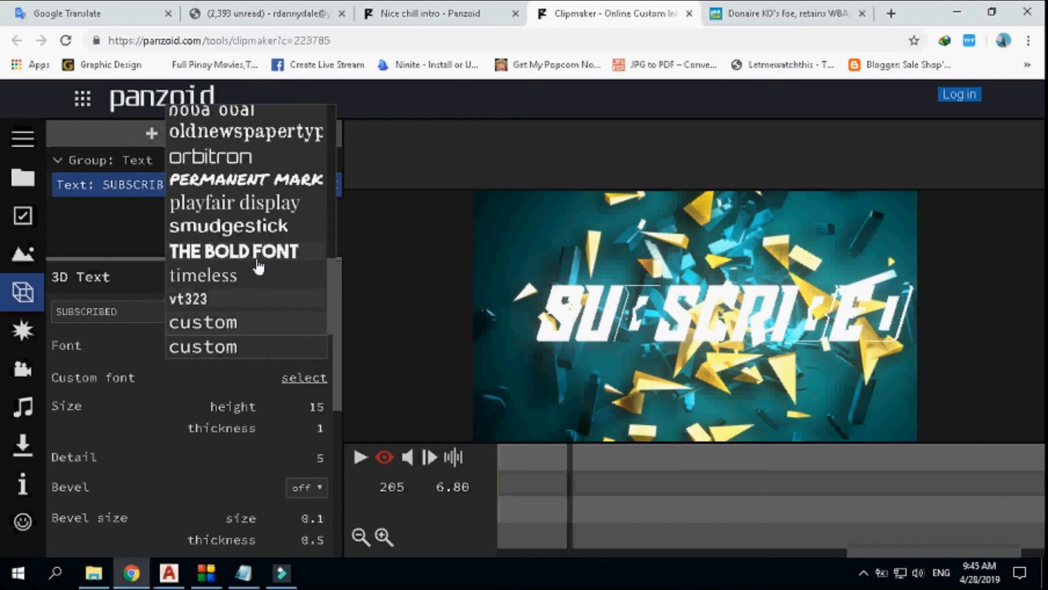
click(229, 188)
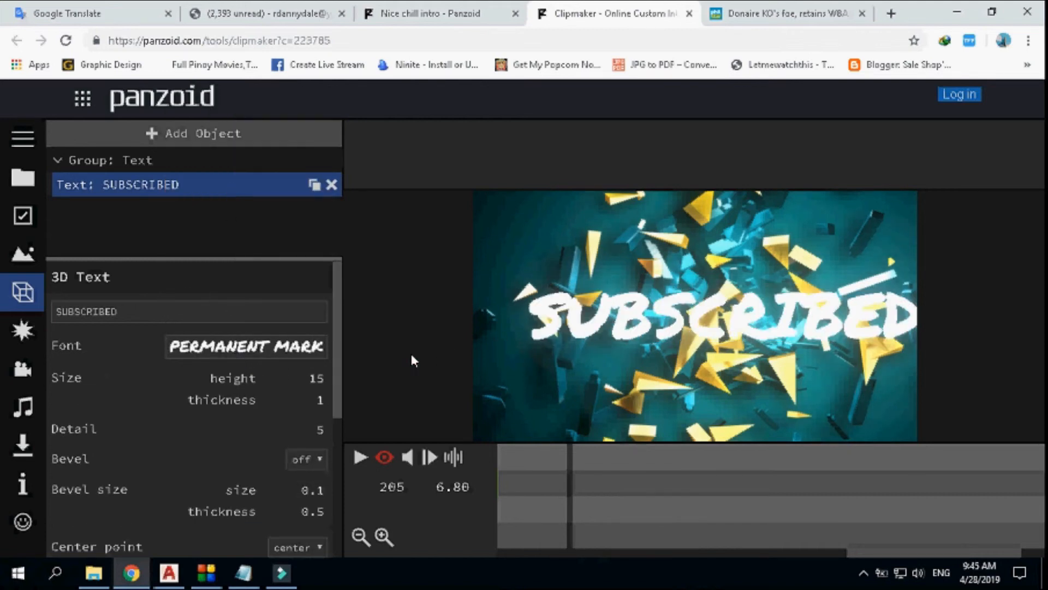
- Set the SUBSCRIBED text's X position to 3 and change its font to Fascinate Inline
scroll(241, 473, down, 2)
drag(179, 453, 180, 449)
scroll(174, 392, up, 2)
click(218, 269)
scroll(240, 338, up, 3)
click(238, 299)
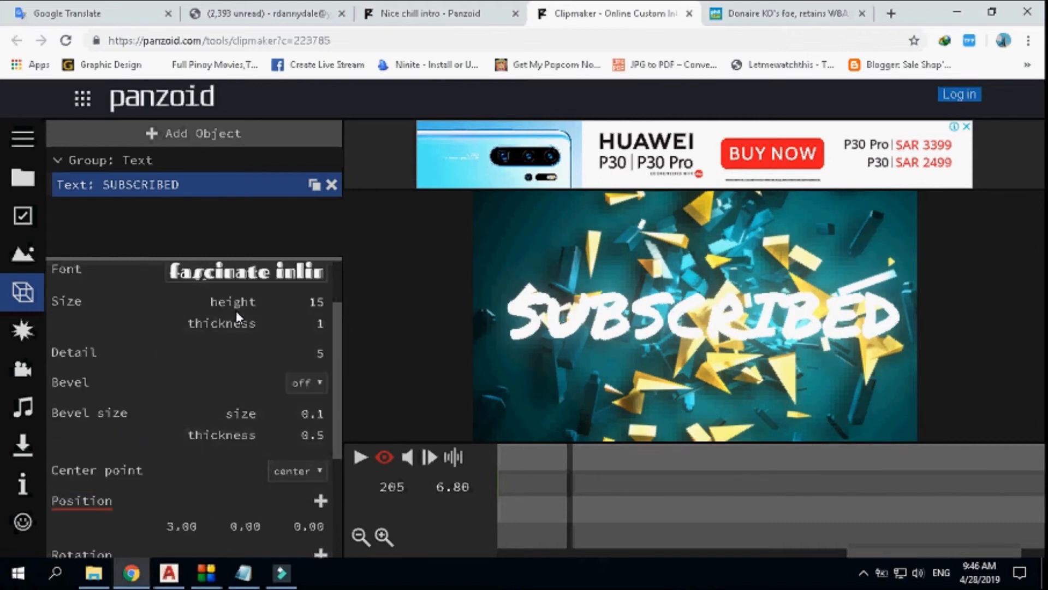
- Change the color of the SUBSCRIBED text to red
scroll(236, 310, down, 3)
click(307, 540)
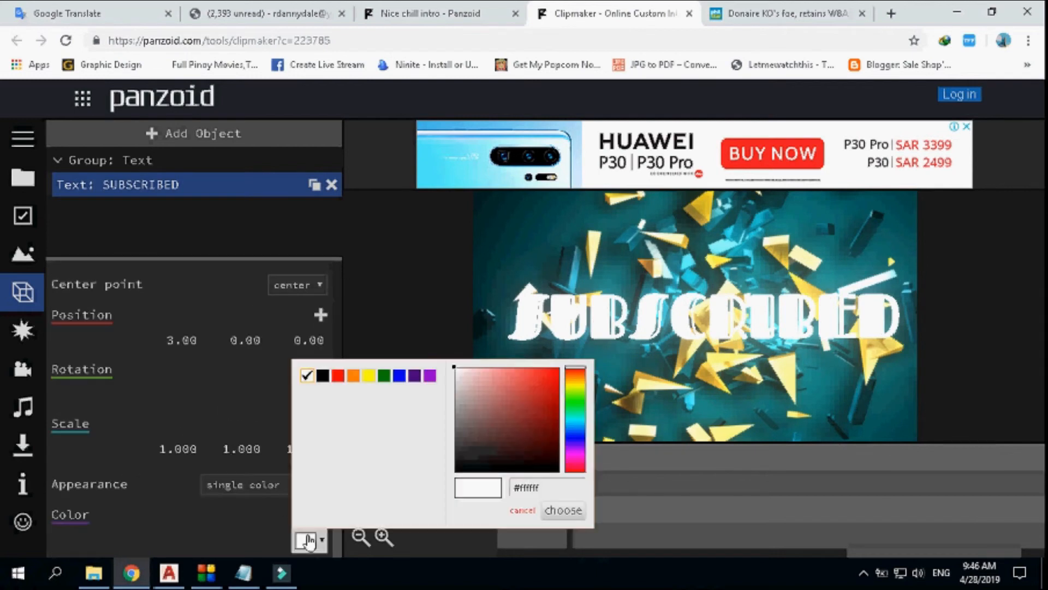
click(338, 375)
- Change the SUBSCRIBED text's font to The Bold Font and briefly play the intro to preview it
scroll(317, 373, up, 5)
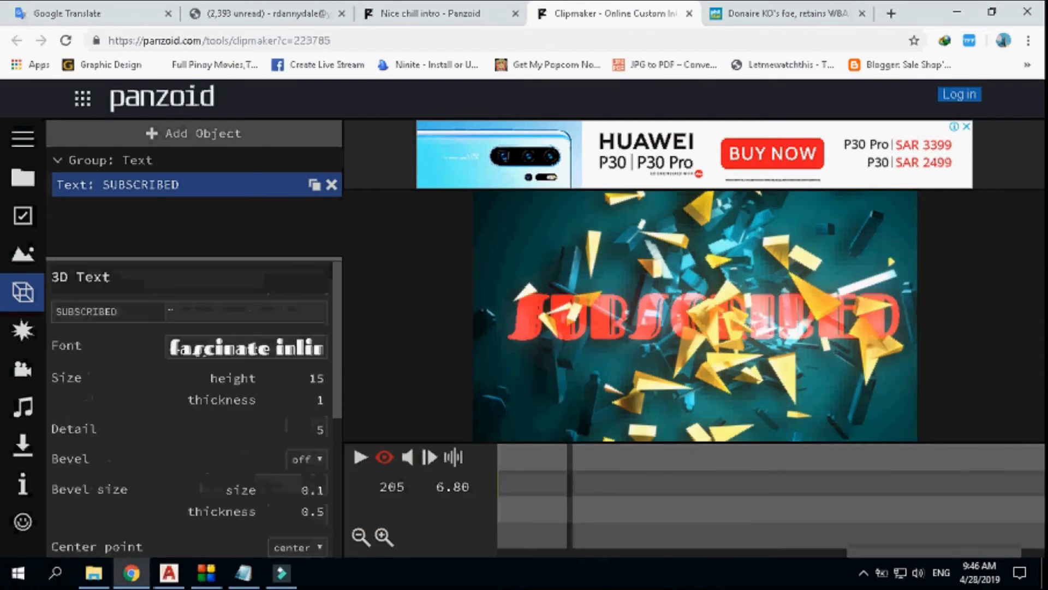
click(230, 347)
scroll(268, 249, up, 5)
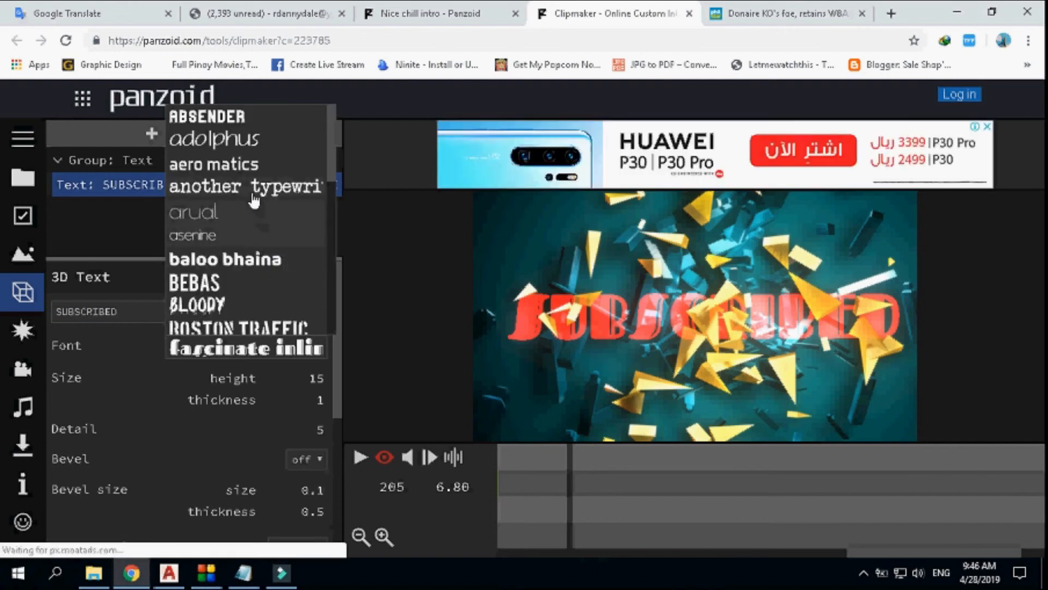
scroll(253, 229, down, 2)
scroll(253, 236, down, 6)
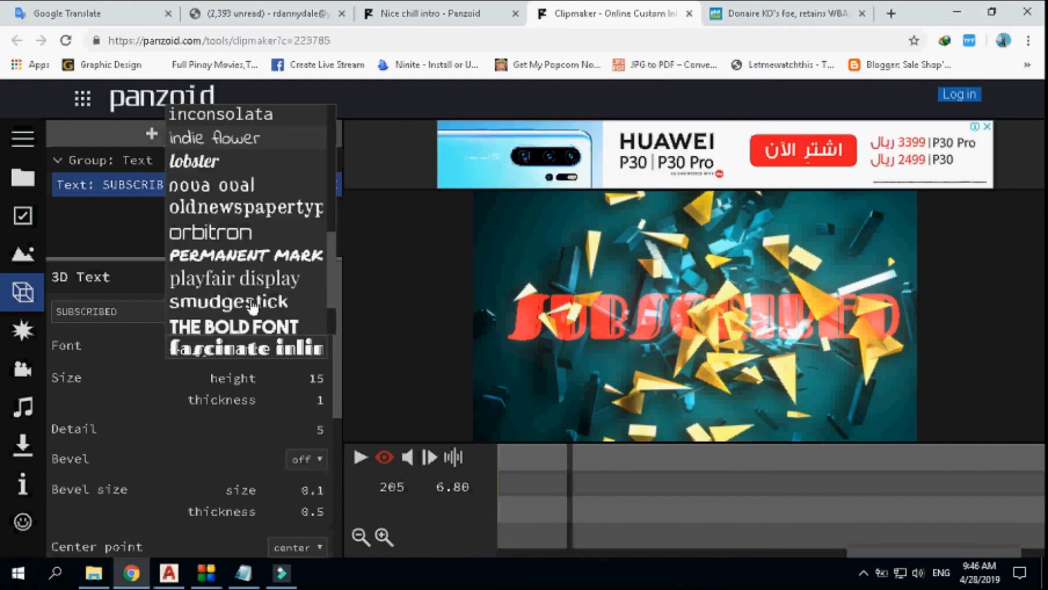
click(250, 255)
click(360, 457)
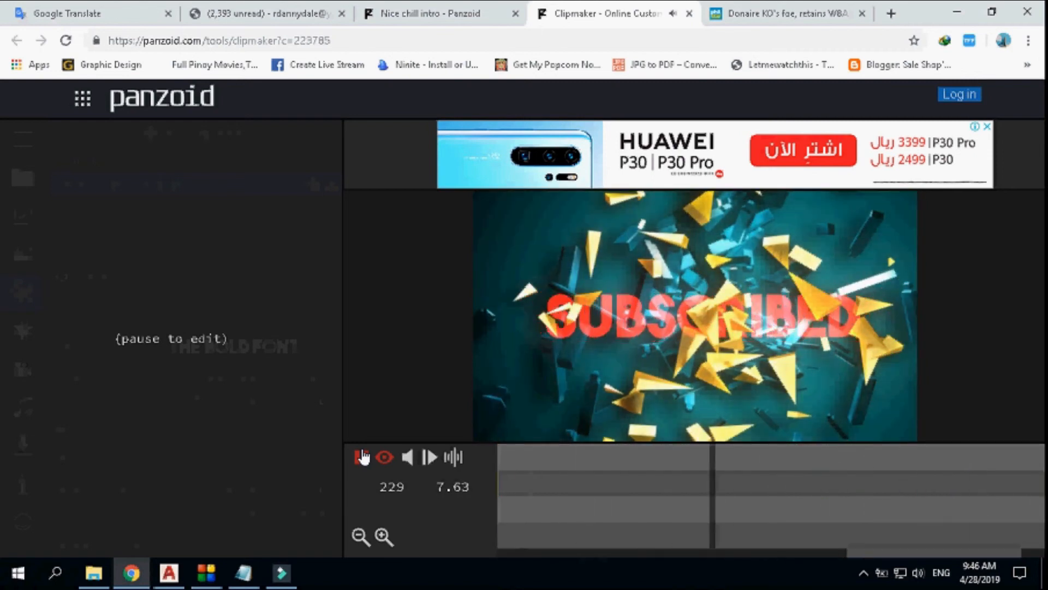
click(360, 457)
- Try a thickness of 5 for the SUBSCRIBED text and settle on a thickness of 2
scroll(271, 434, down, 3)
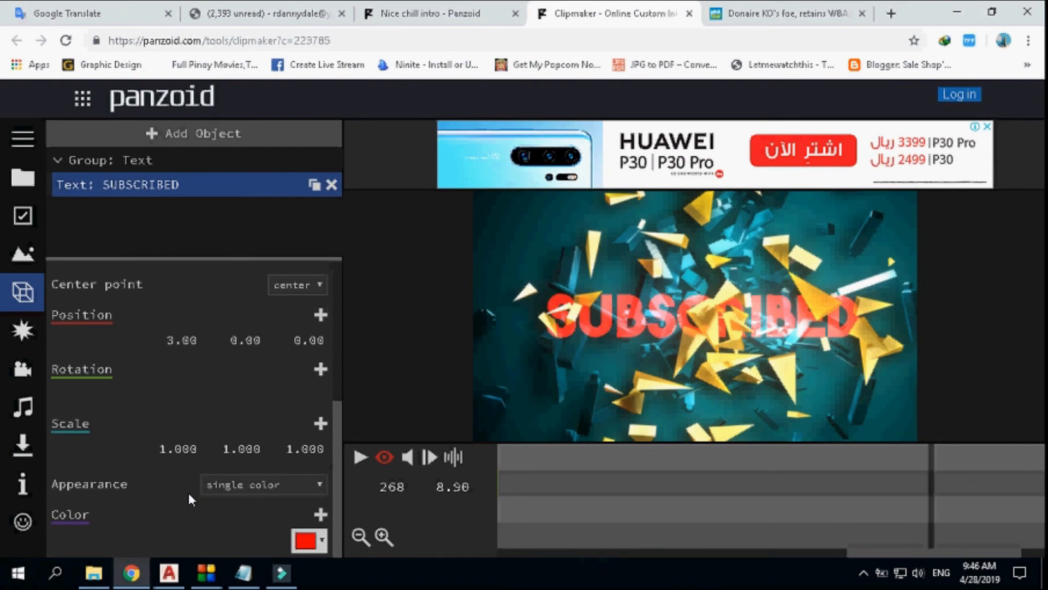
scroll(164, 397, up, 5)
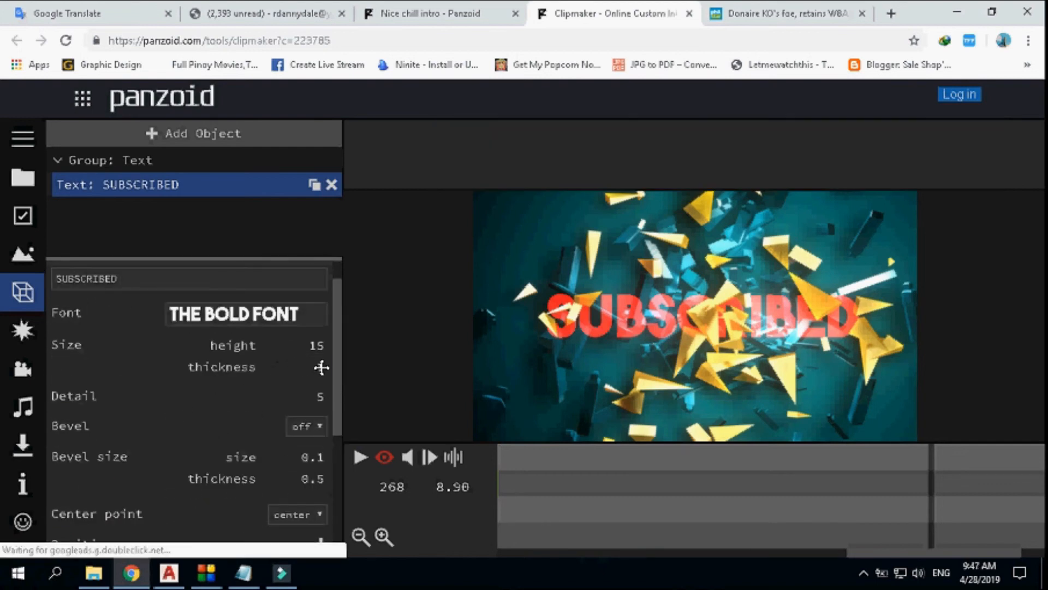
drag(321, 367, 322, 369)
click(321, 369)
text(5)
key(Return)
click(322, 367)
text(1)
key(Return)
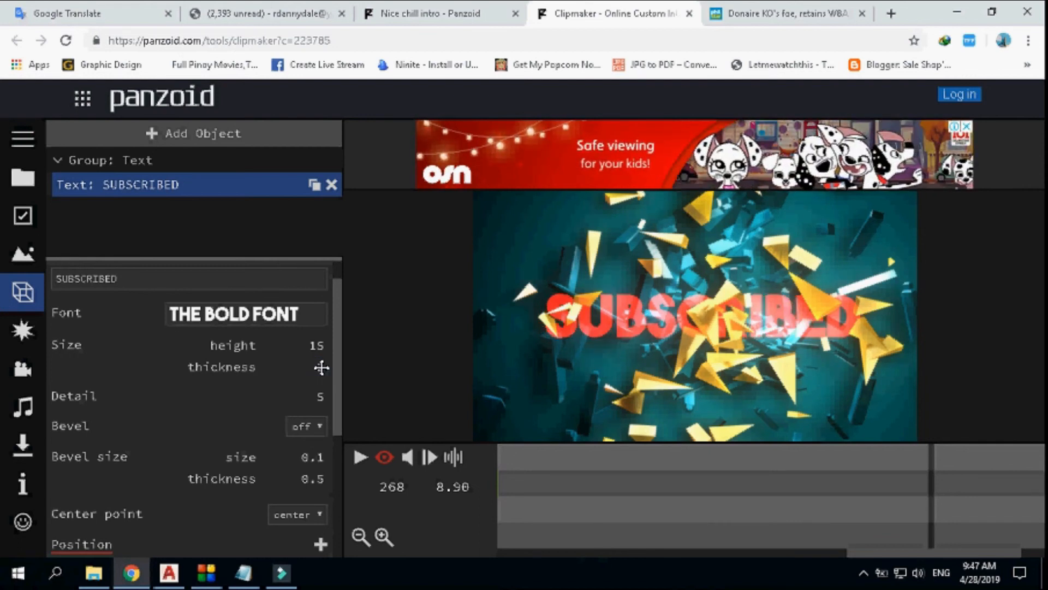
- Try the bevel on the SUBSCRIBED text with bevel size 2.0 and thickness 5.0, and turn the bevel off
click(307, 426)
click(298, 458)
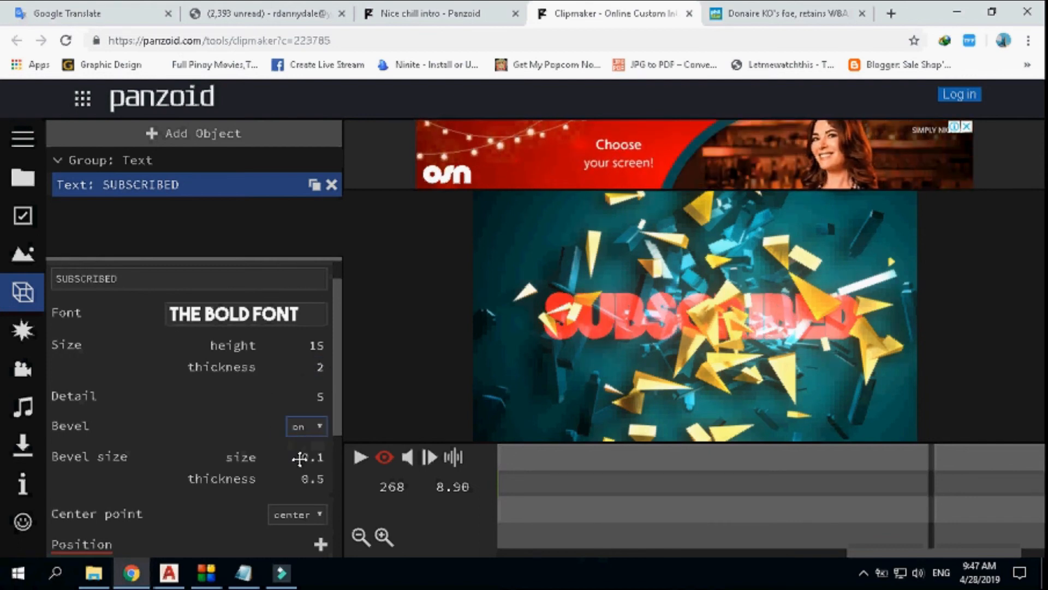
click(307, 426)
click(307, 445)
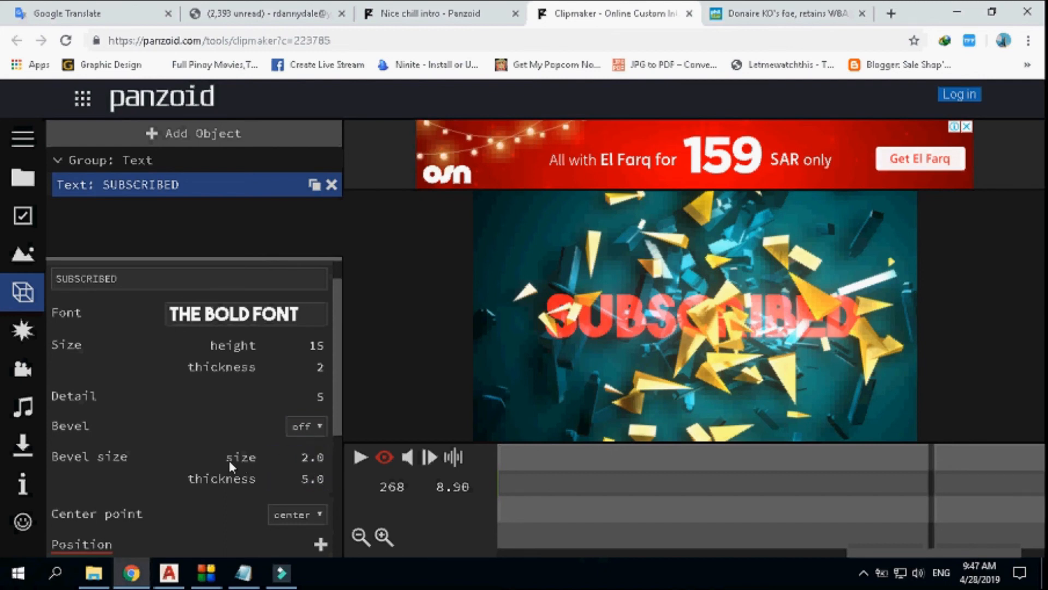
- Try the metal appearance on the SUBSCRIBED text with a brief playback, and set the appearance back to single color
scroll(197, 461, down, 3)
scroll(172, 456, down, 2)
click(271, 483)
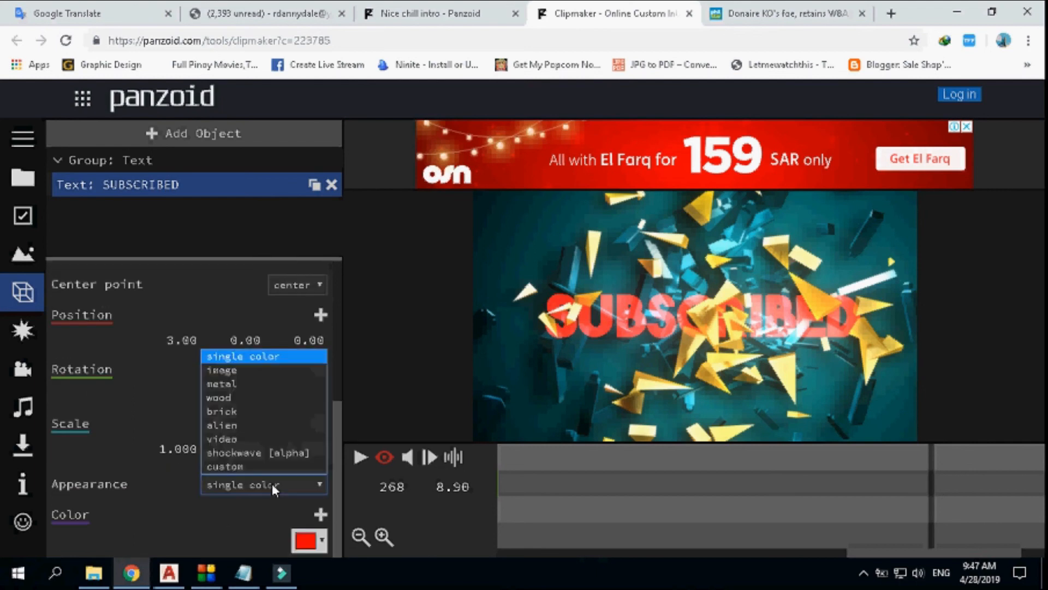
click(247, 386)
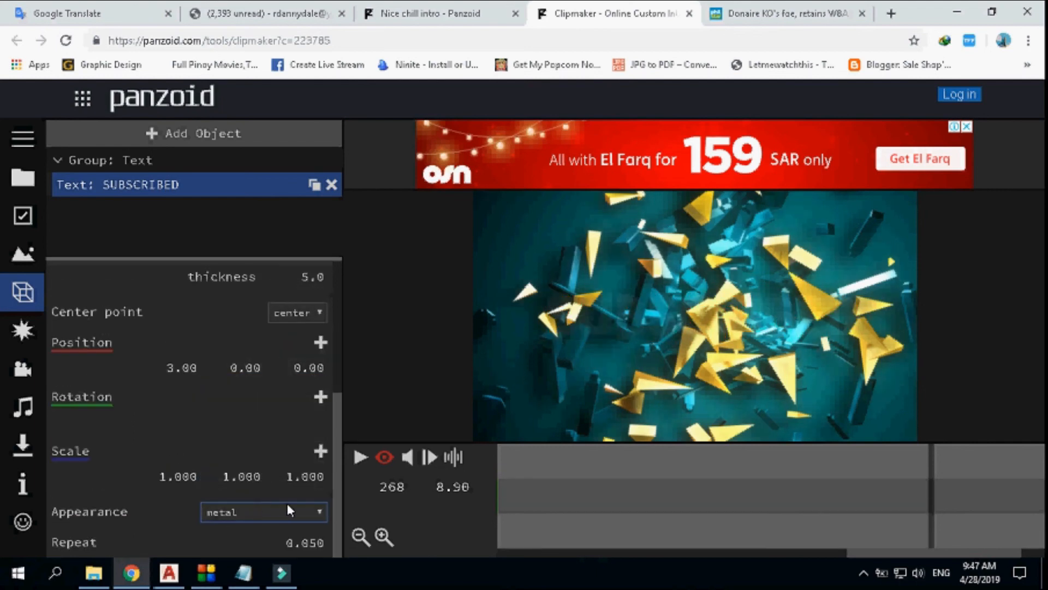
click(360, 458)
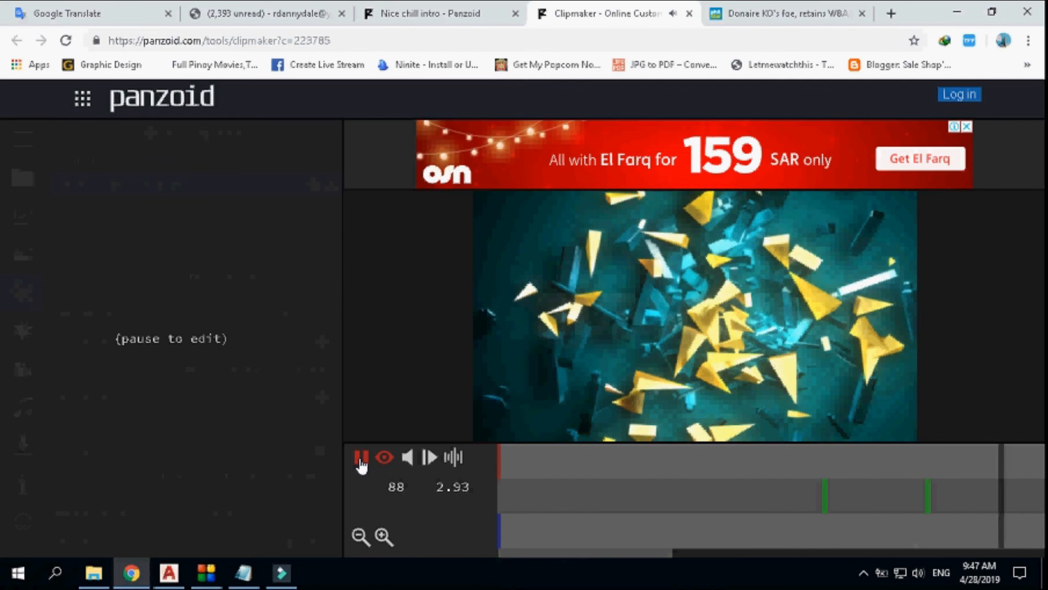
click(360, 458)
click(300, 511)
click(257, 386)
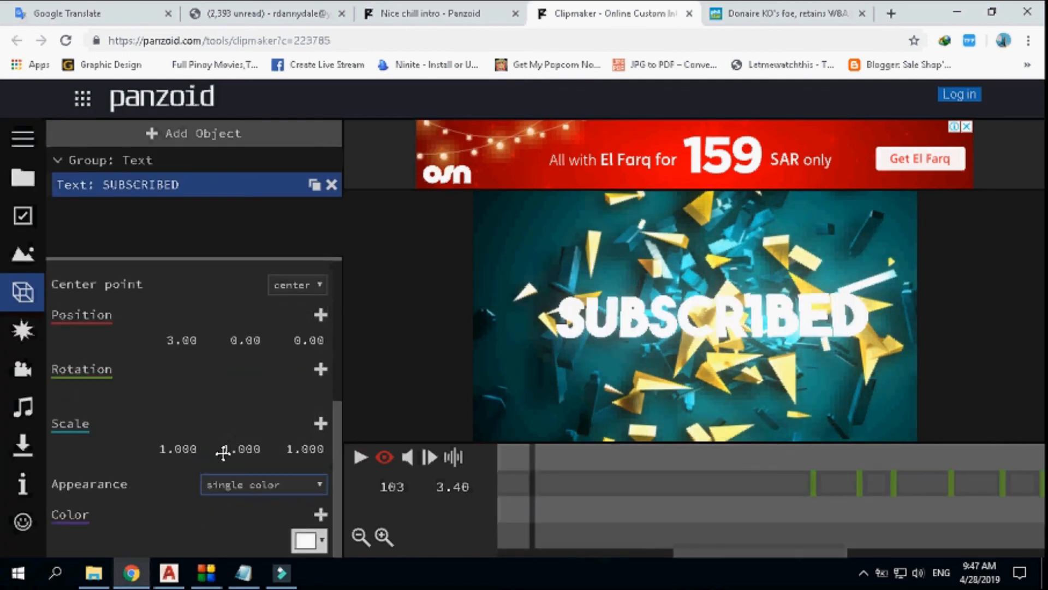
- Change the color of the SUBSCRIBED text to pink and briefly play the intro to preview it
click(309, 541)
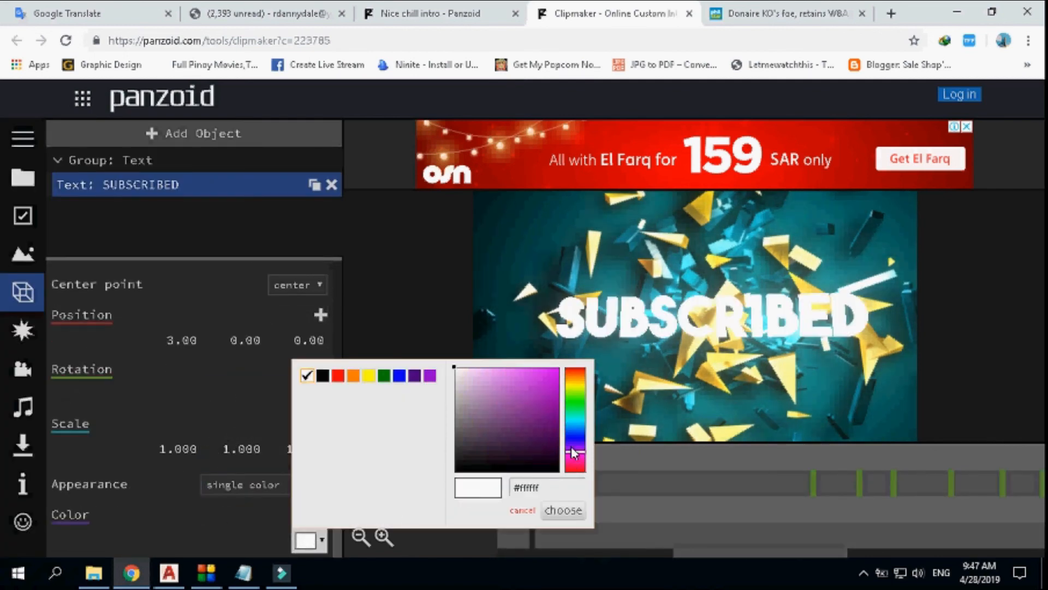
click(552, 512)
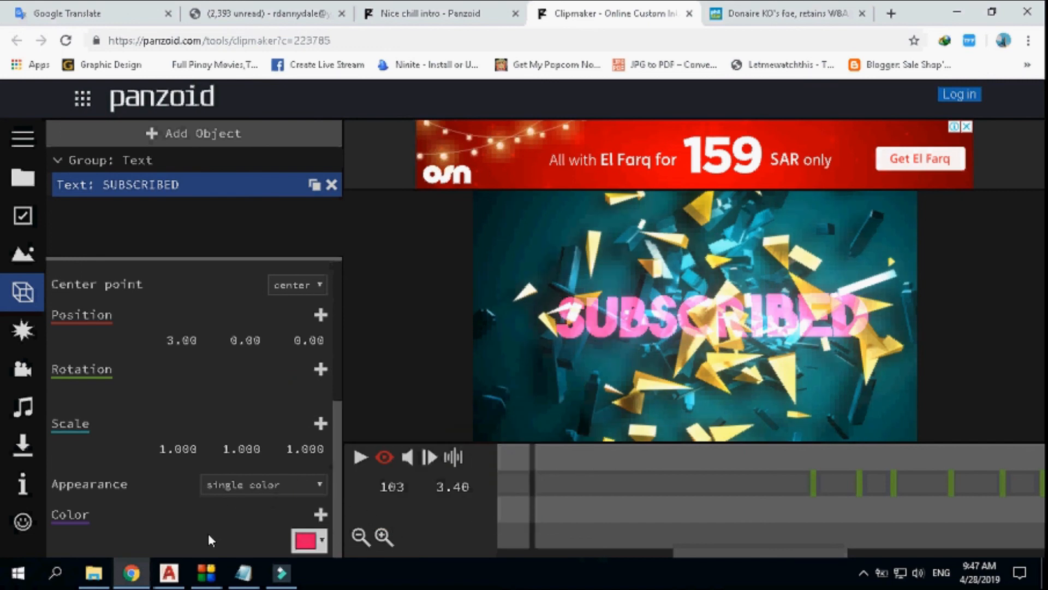
click(362, 458)
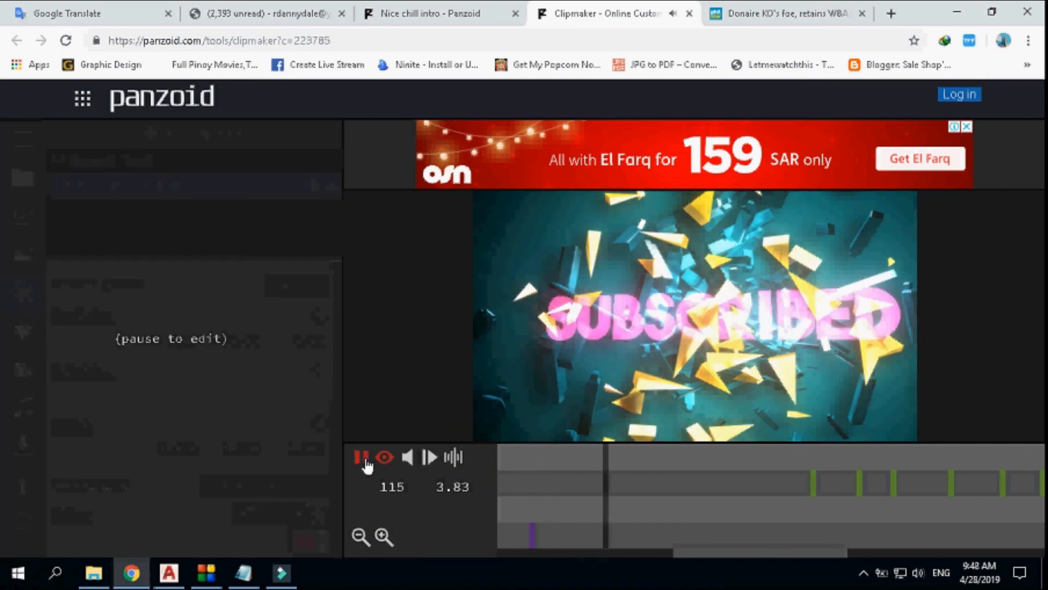
click(364, 463)
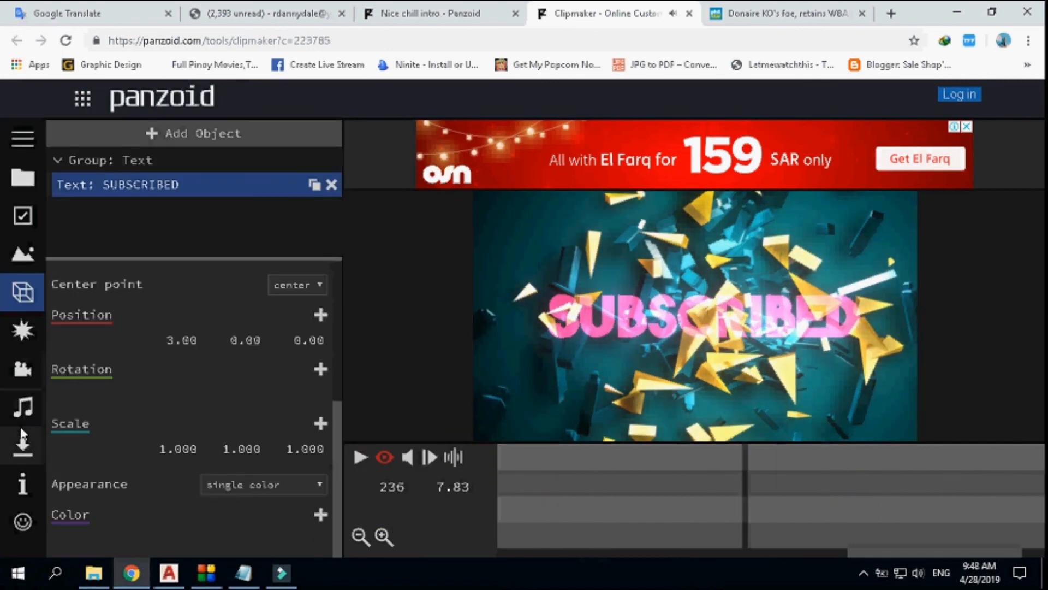
- Open the download settings for the customized intro
click(23, 445)
click(213, 234)
- Switch to Filmora and close the Export dialog without exporting again
click(726, 9)
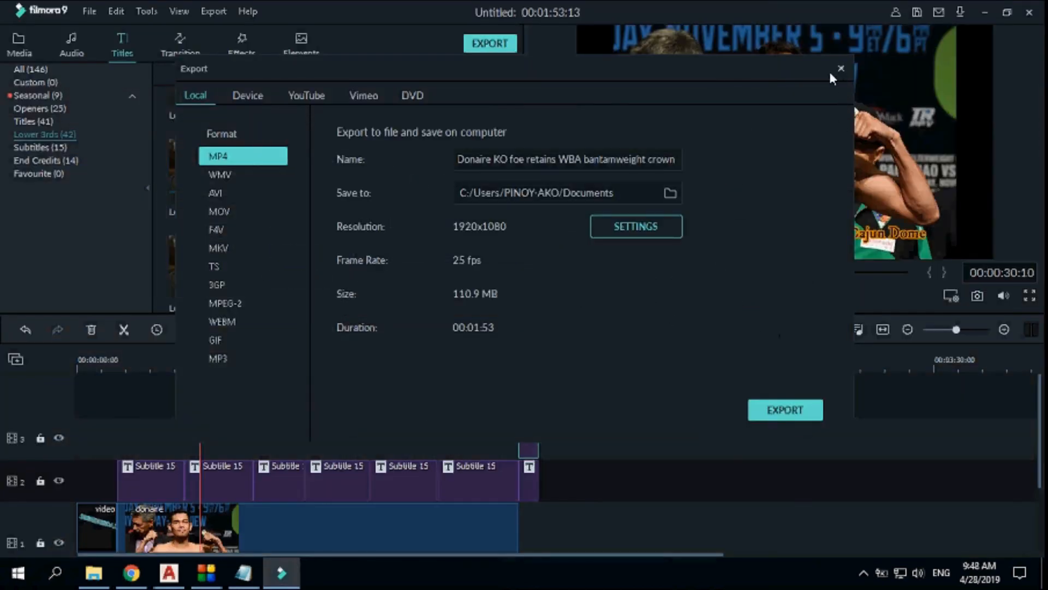
click(839, 69)
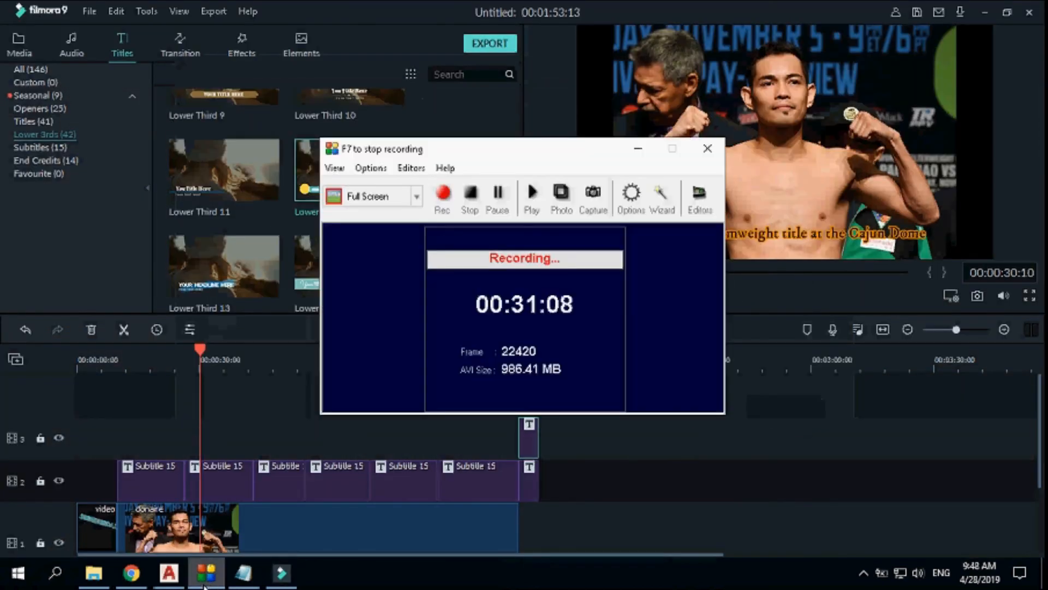